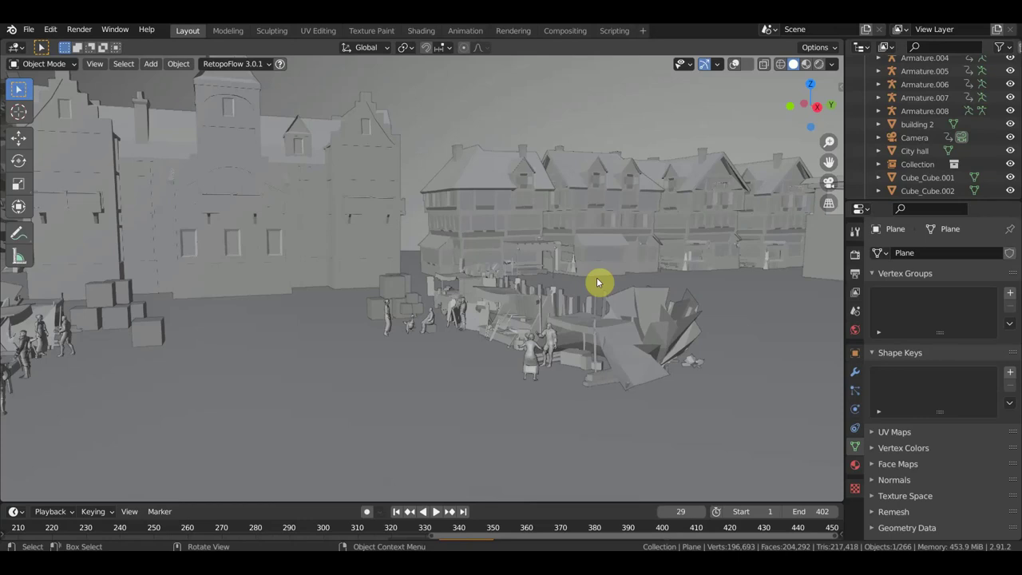
# Step: Switch the viewport to Material Preview shading and zoom out over the town
pyautogui.click(806, 64)
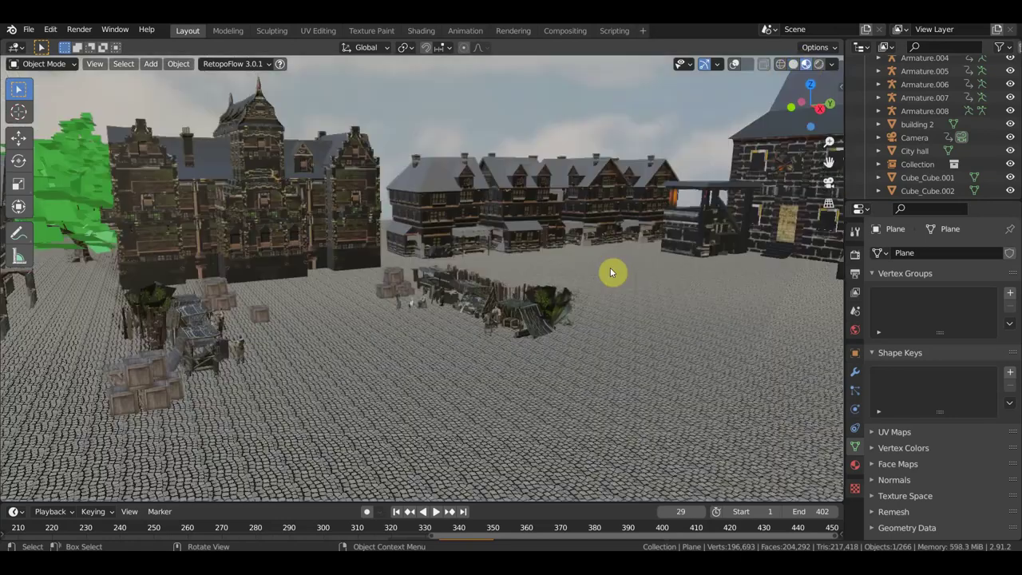
pyautogui.moveTo(613, 273); pyautogui.dragTo(564, 279, button='middle')
pyautogui.scroll(1, 468, 258)
pyautogui.scroll(1, 413, 349)
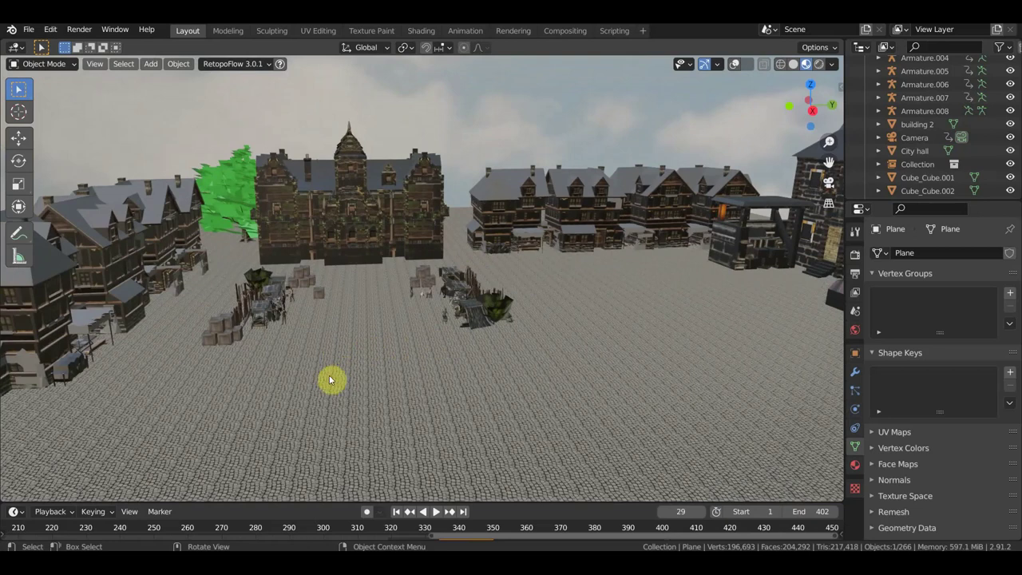
pyautogui.scroll(2, 331, 381)
pyautogui.scroll(2, 330, 381)
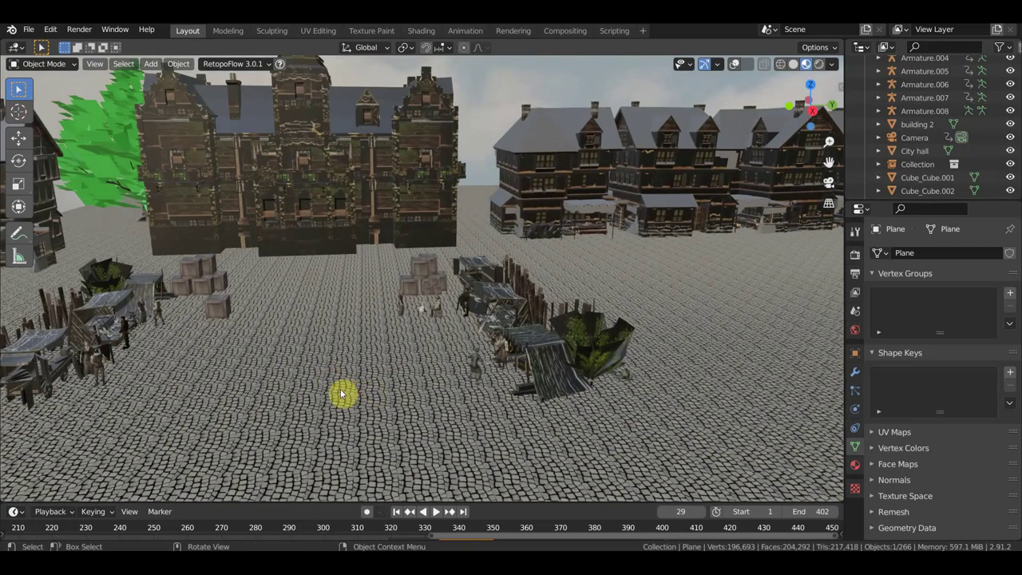
pyautogui.scroll(-2, 342, 392)
pyautogui.scroll(-2, 342, 392)
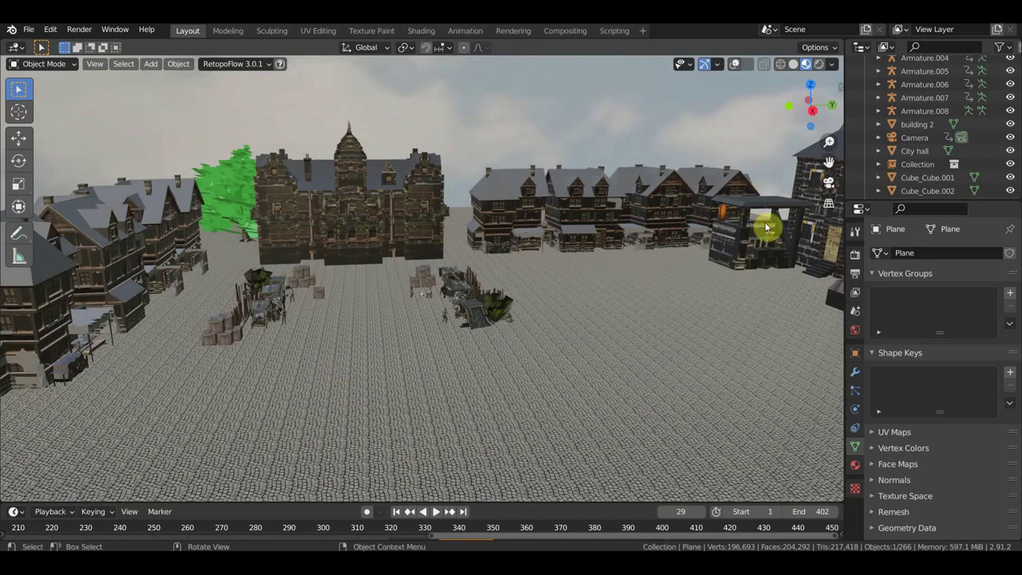
# Step: Select the City hall and orbit around the market stalls
pyautogui.click(352, 225)
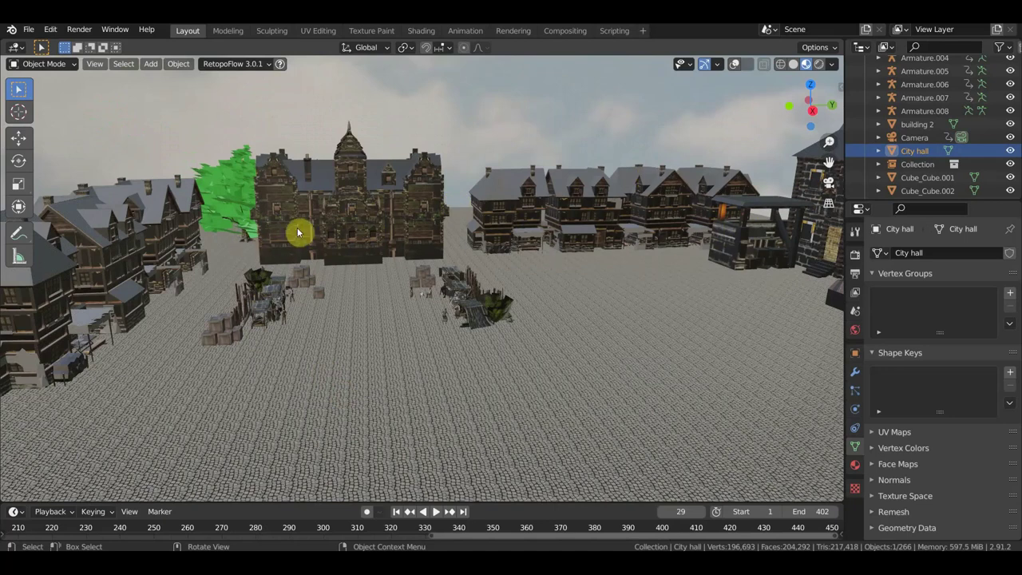
pyautogui.scroll(3, 385, 328)
pyautogui.scroll(3, 386, 327)
pyautogui.scroll(3, 386, 328)
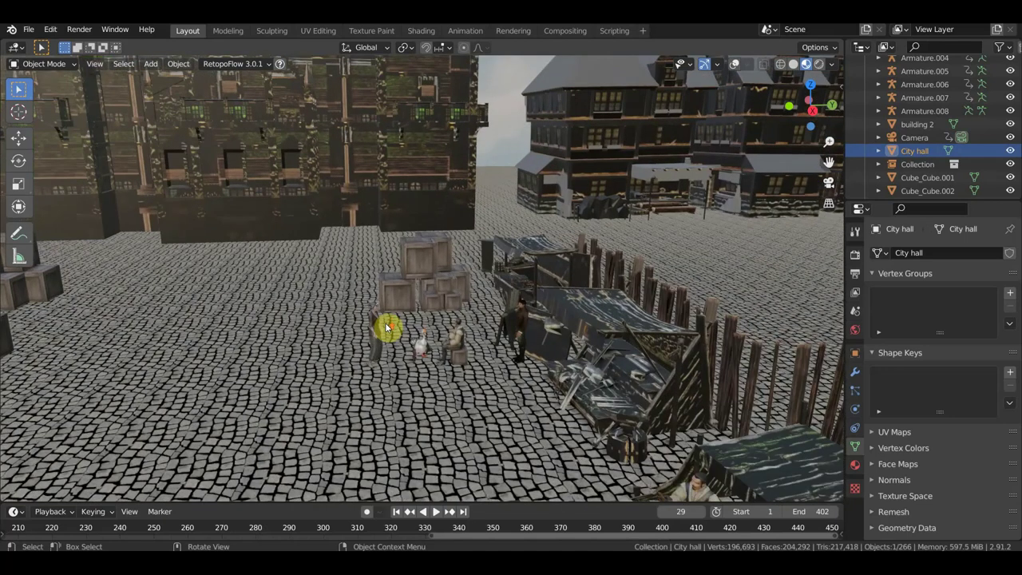
pyautogui.scroll(1, 386, 328)
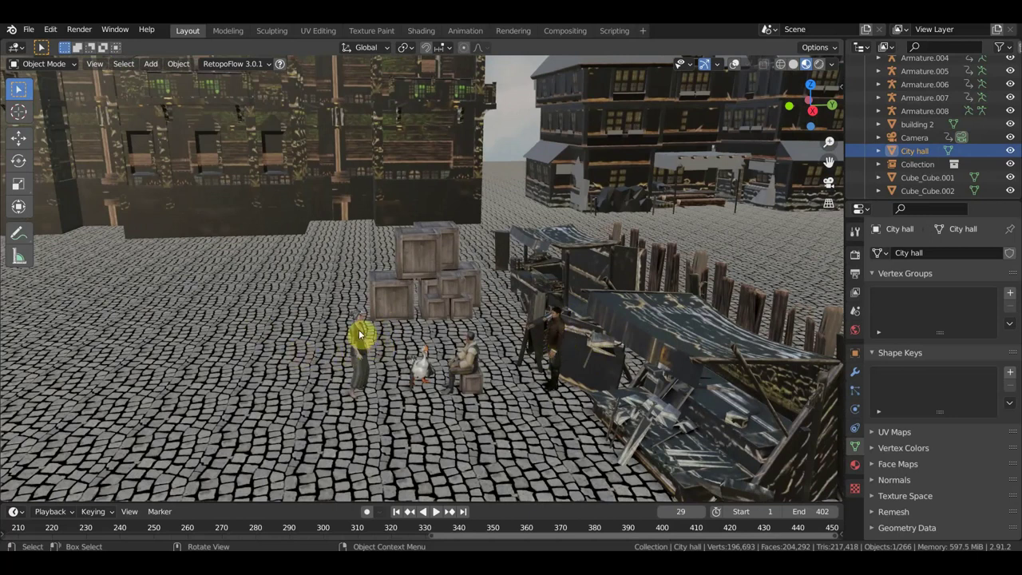
pyautogui.moveTo(359, 329); pyautogui.dragTo(540, 326, button='middle')
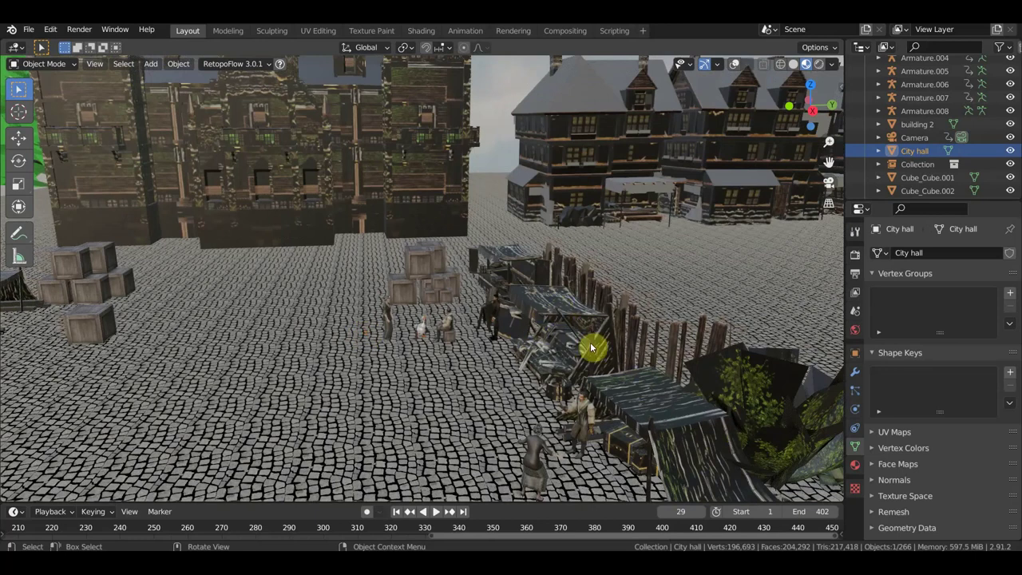
pyautogui.scroll(-3, 605, 326)
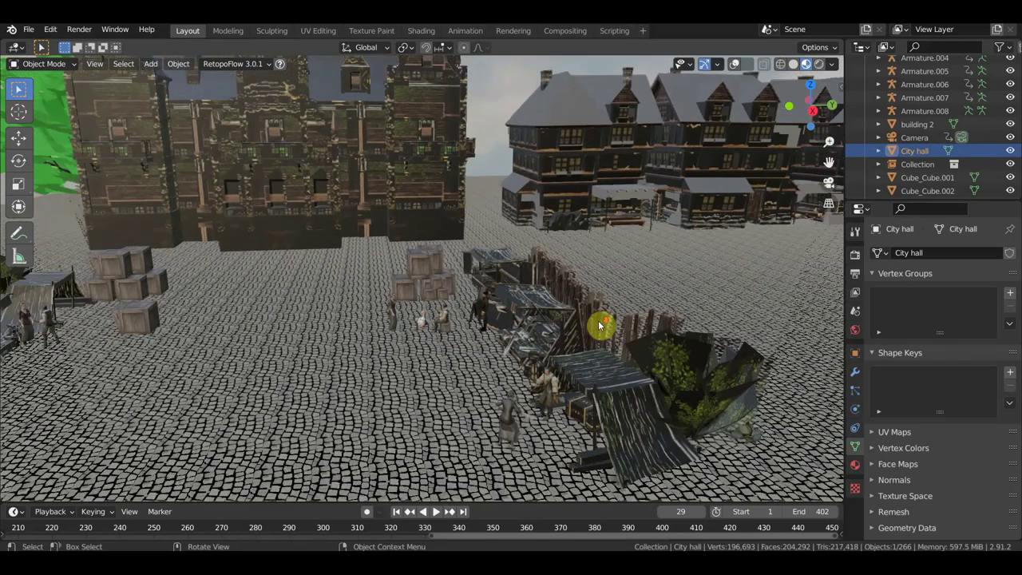
pyautogui.scroll(-2, 601, 326)
pyautogui.scroll(-2, 601, 326)
pyautogui.scroll(-2, 600, 325)
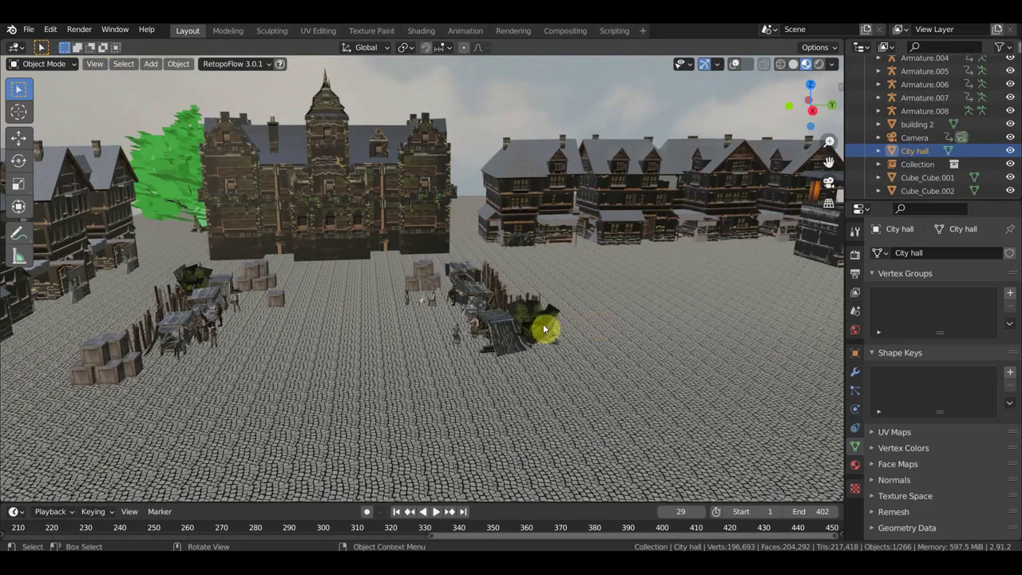
pyautogui.scroll(2, 403, 209)
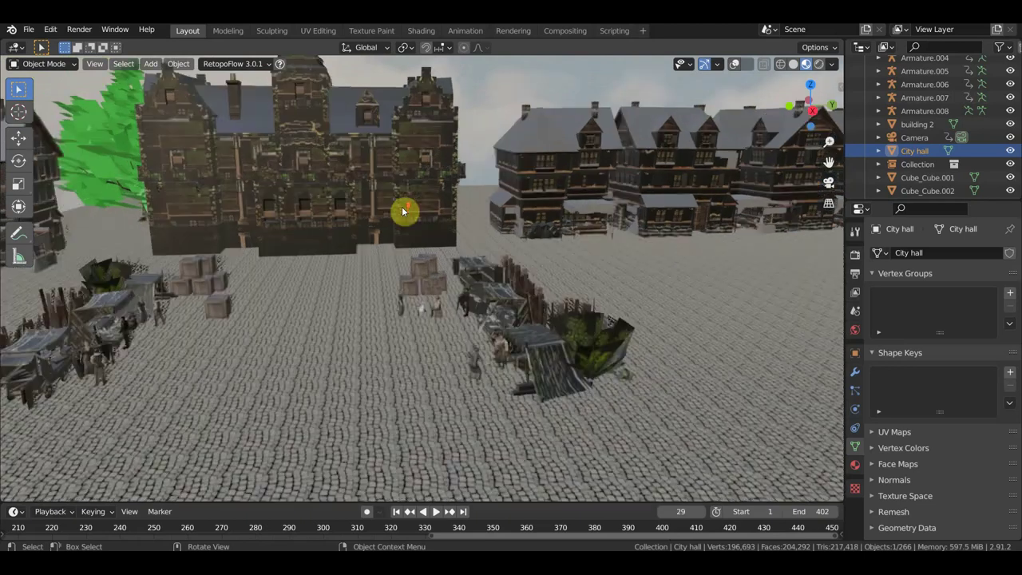
pyautogui.scroll(2, 402, 209)
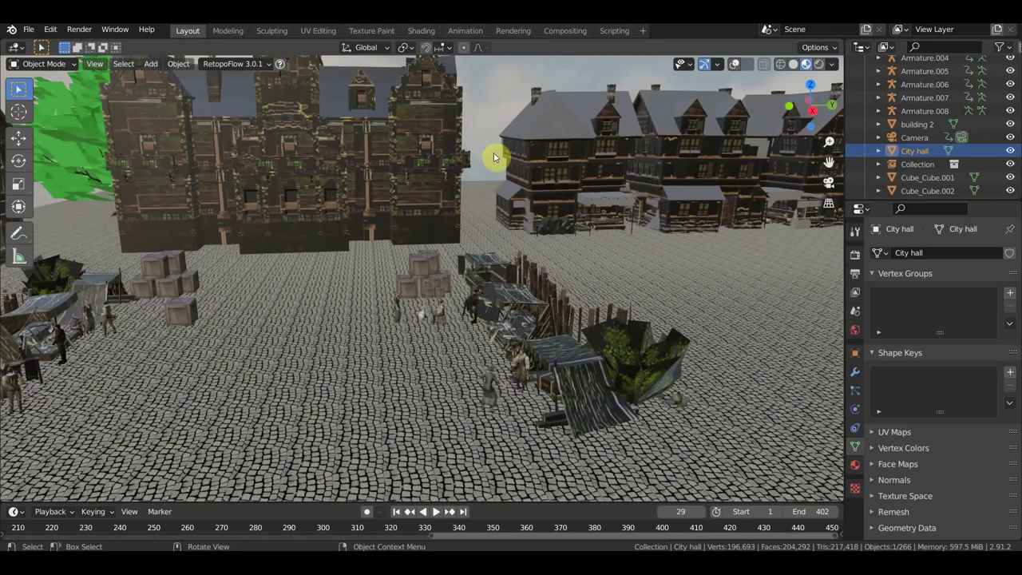
pyautogui.scroll(-10, 519, 196)
# Step: Orbit out to the whole sky dome, then back to a close front view of the plaza
pyautogui.moveTo(502, 216); pyautogui.dragTo(598, 212, button='middle')
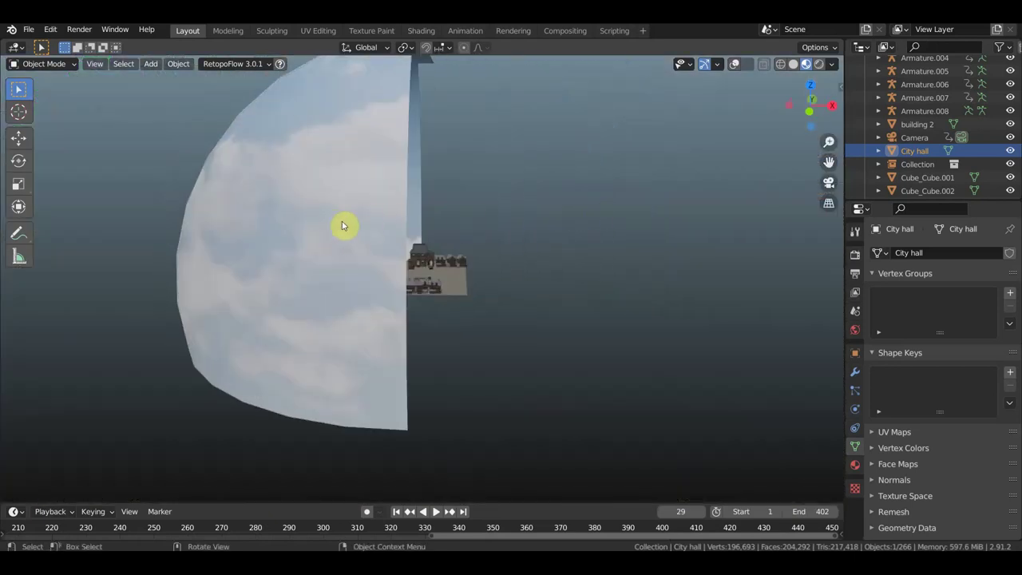
pyautogui.moveTo(449, 230)
pyautogui.mouseDown(button='middle')
pyautogui.moveTo(315, 224)
pyautogui.moveTo(338, 223)
pyautogui.mouseUp(button='middle')
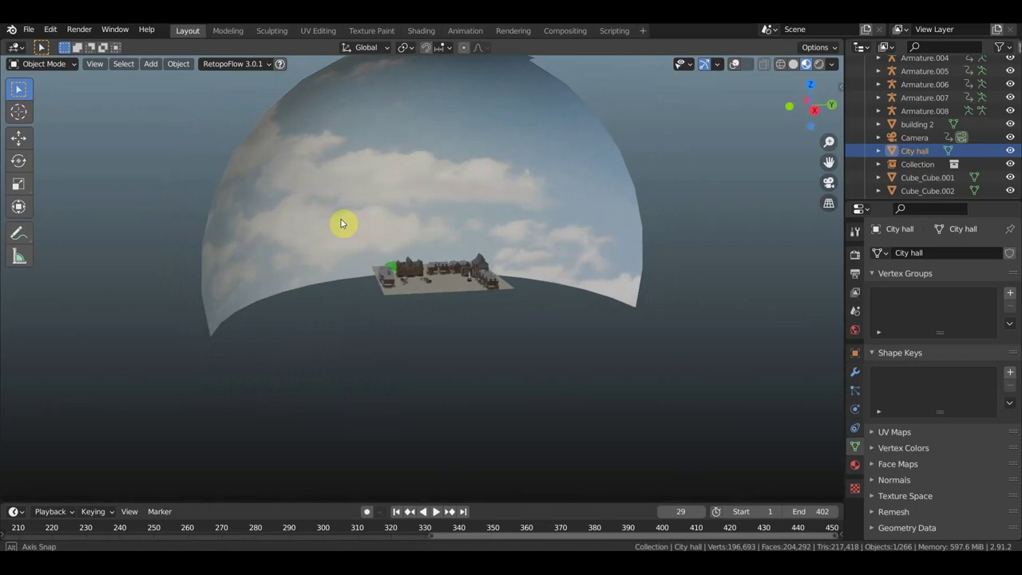
pyautogui.scroll(3, 431, 254)
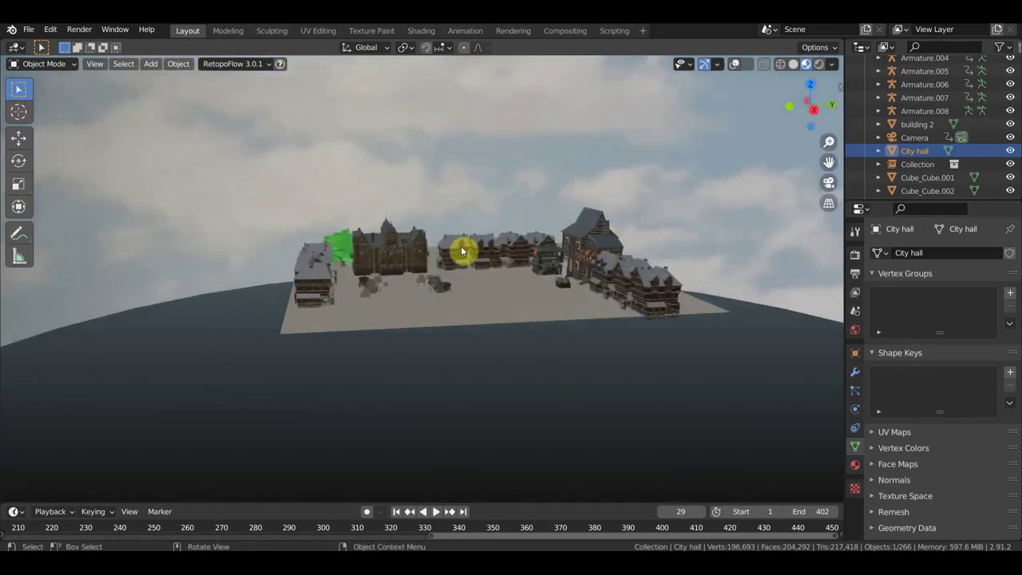
pyautogui.scroll(3, 464, 251)
pyautogui.scroll(3, 467, 251)
pyautogui.moveTo(495, 251); pyautogui.dragTo(495, 243, button='middle')
pyautogui.scroll(2, 493, 244)
pyautogui.scroll(2, 489, 245)
pyautogui.scroll(2, 483, 246)
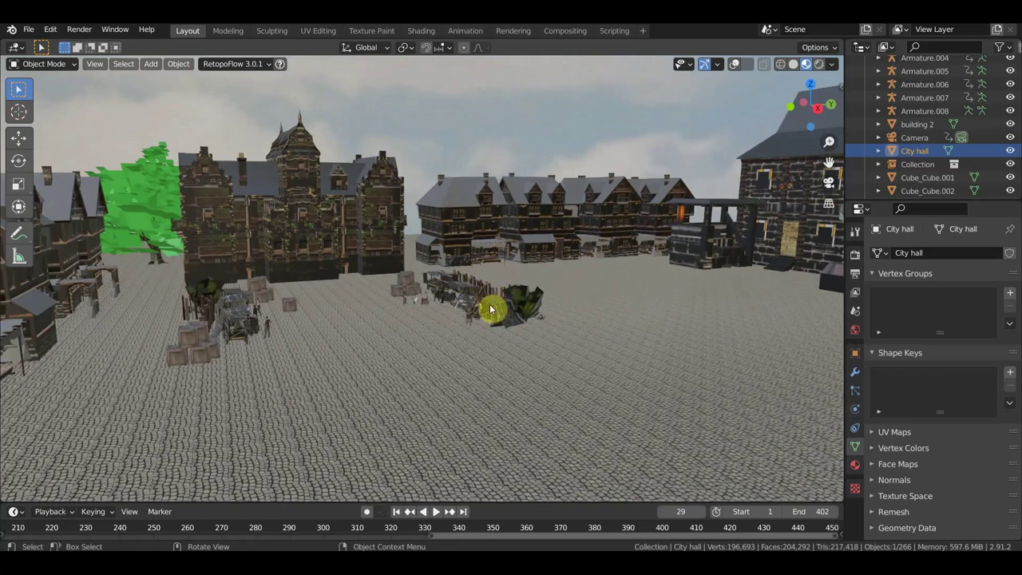
pyautogui.scroll(3, 491, 317)
pyautogui.scroll(-3, 491, 307)
pyautogui.scroll(-1, 367, 238)
# Step: Turn the viewport overlays back on and select the City hall building
pyautogui.click(335, 223)
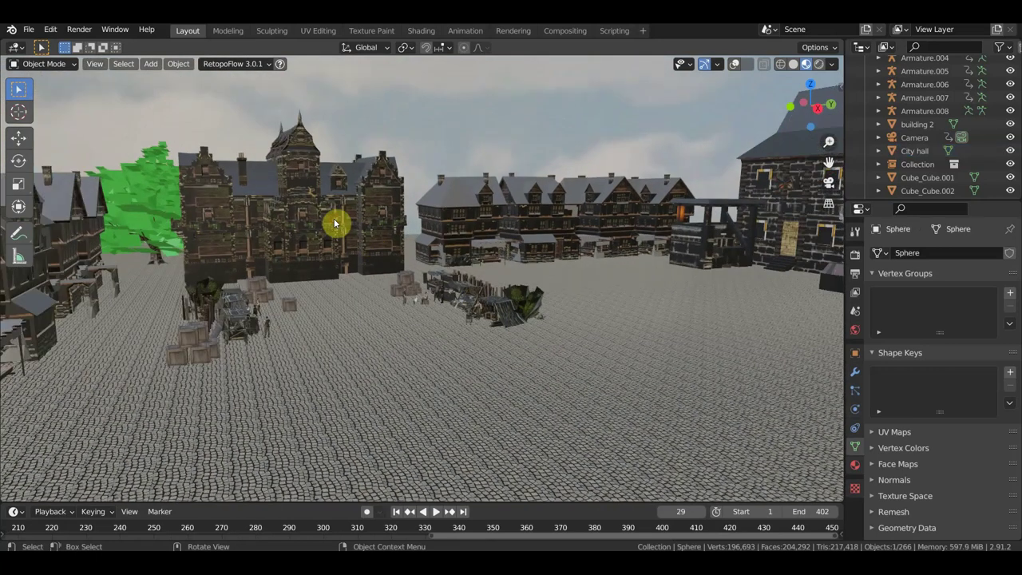
pyautogui.click(735, 64)
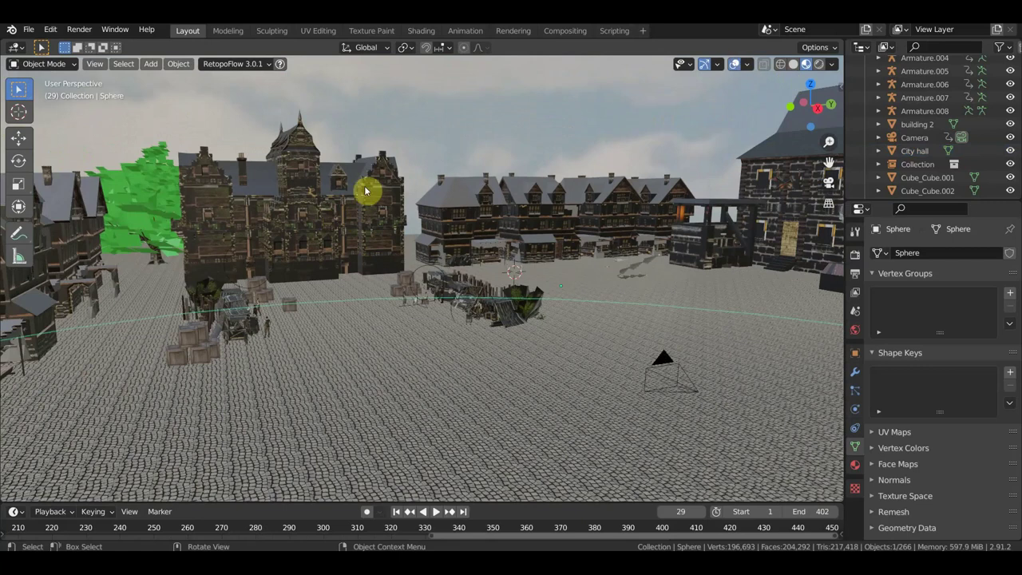
pyautogui.click(319, 200)
pyautogui.scroll(-5, 325, 204)
pyautogui.scroll(1, 311, 207)
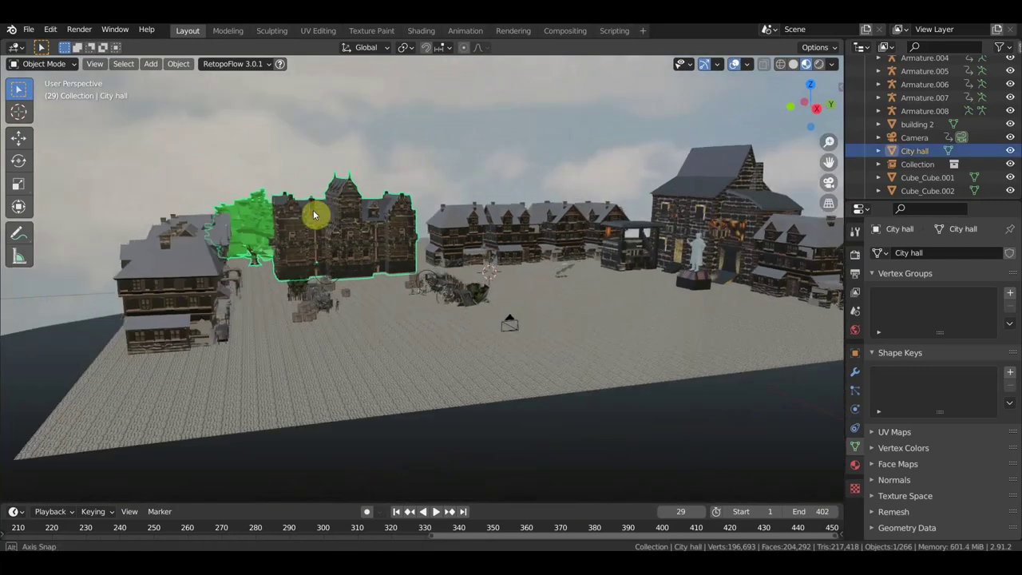
pyautogui.click(28, 29)
pyautogui.moveTo(50, 209)
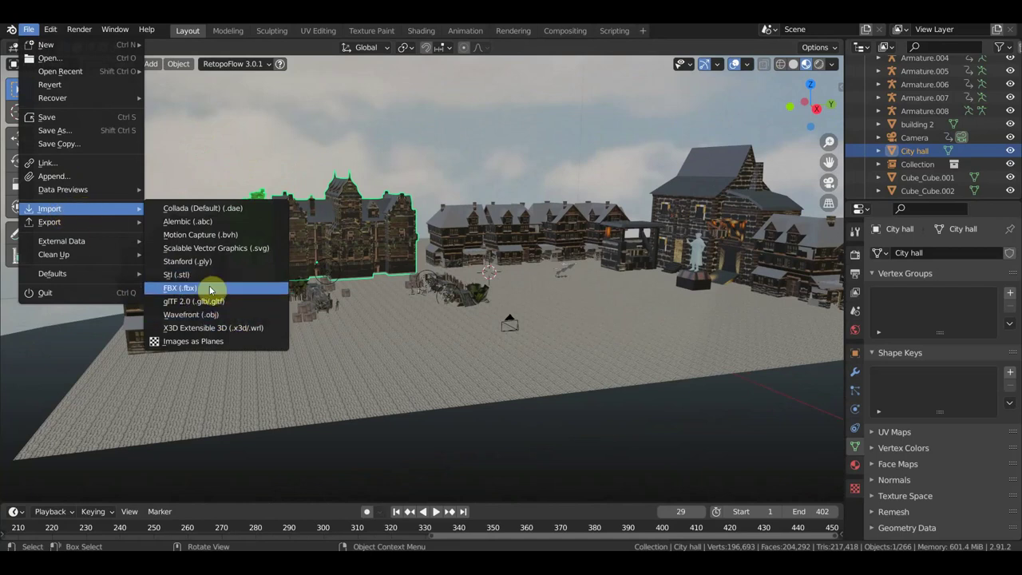
pyautogui.scroll(1, 456, 288)
pyautogui.scroll(1, 471, 284)
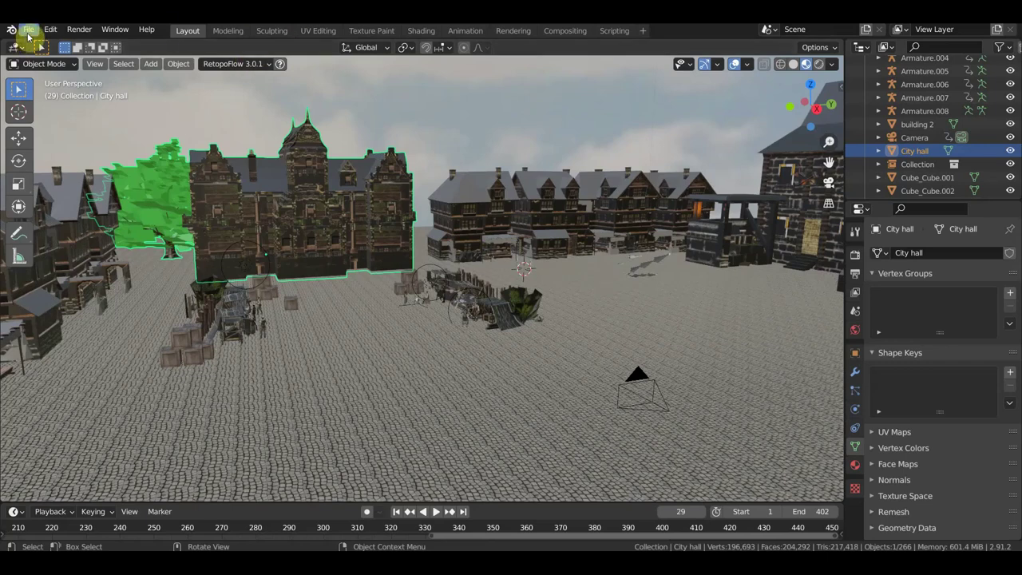
pyautogui.click(28, 32)
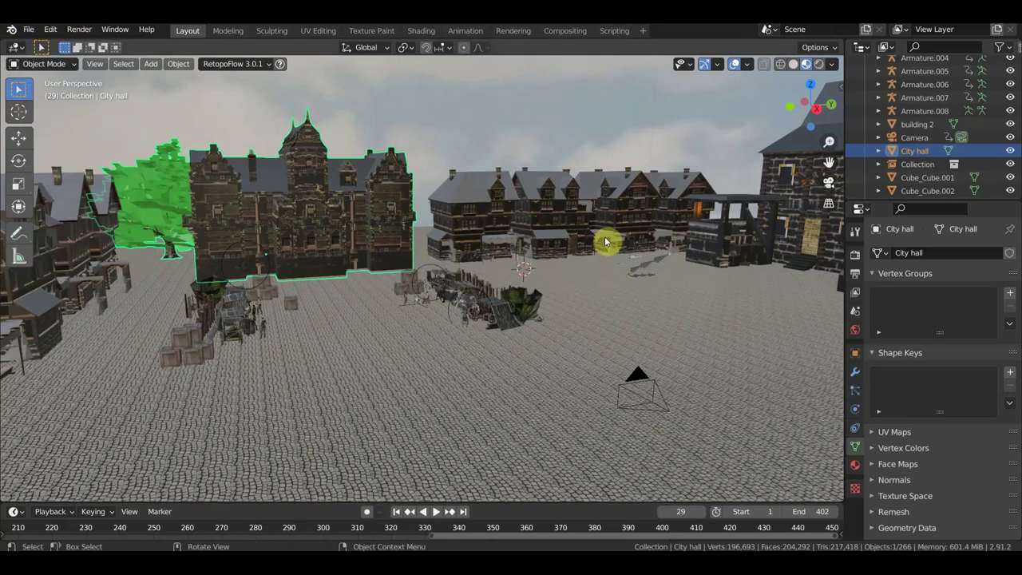
pyautogui.scroll(-3, 606, 242)
pyautogui.scroll(2, 581, 274)
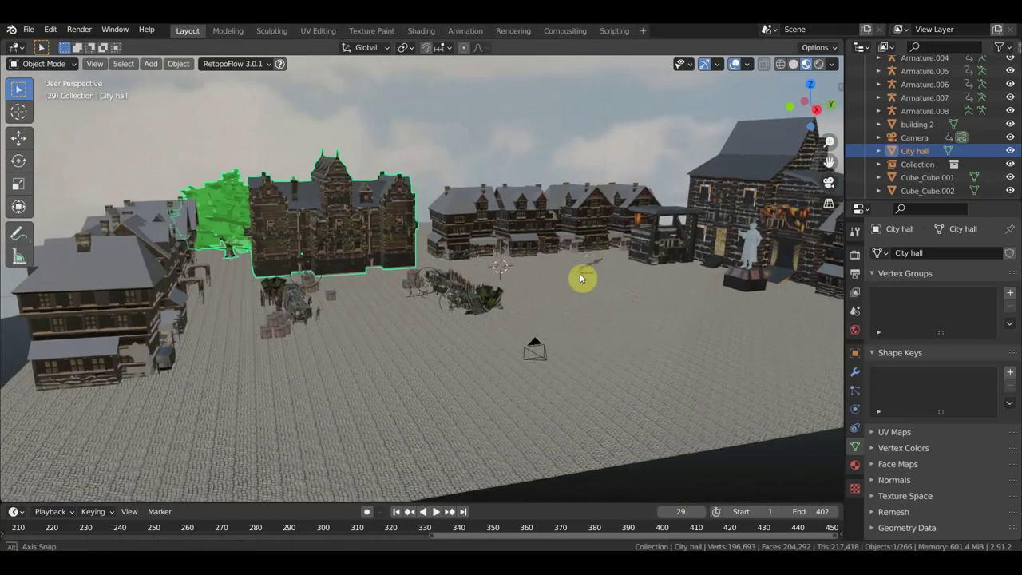
pyautogui.scroll(2, 580, 273)
pyautogui.click(471, 220)
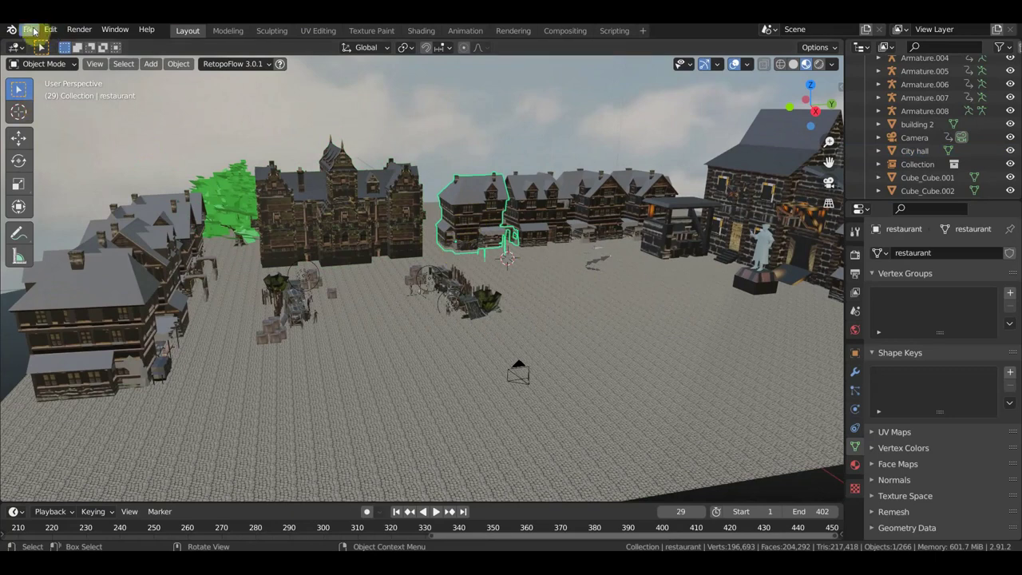
# Step: Open the recent goose rig .blend file without saving the town scene, and orbit around the goose
pyautogui.click(29, 31)
pyautogui.moveTo(61, 71)
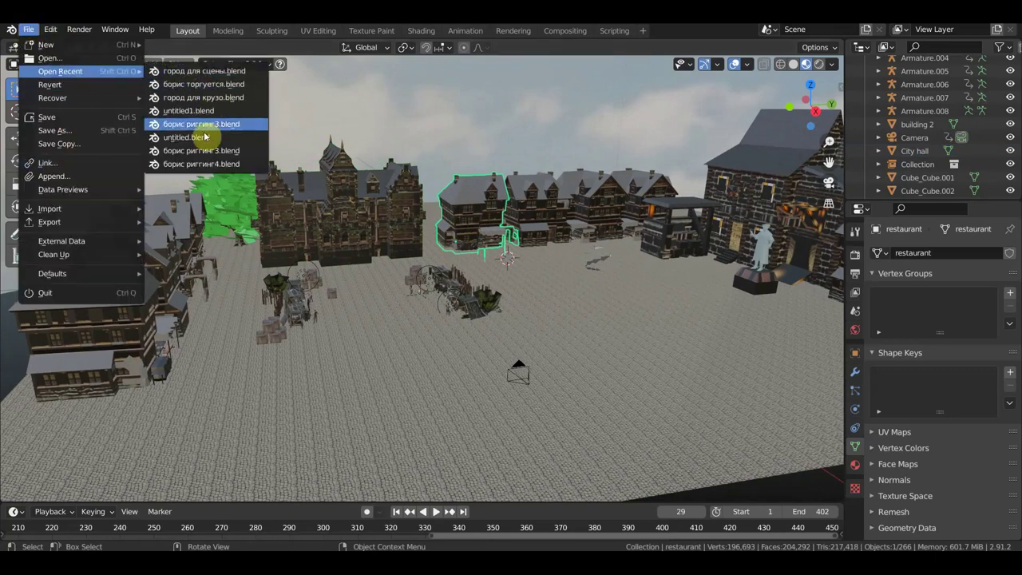
pyautogui.click(200, 84)
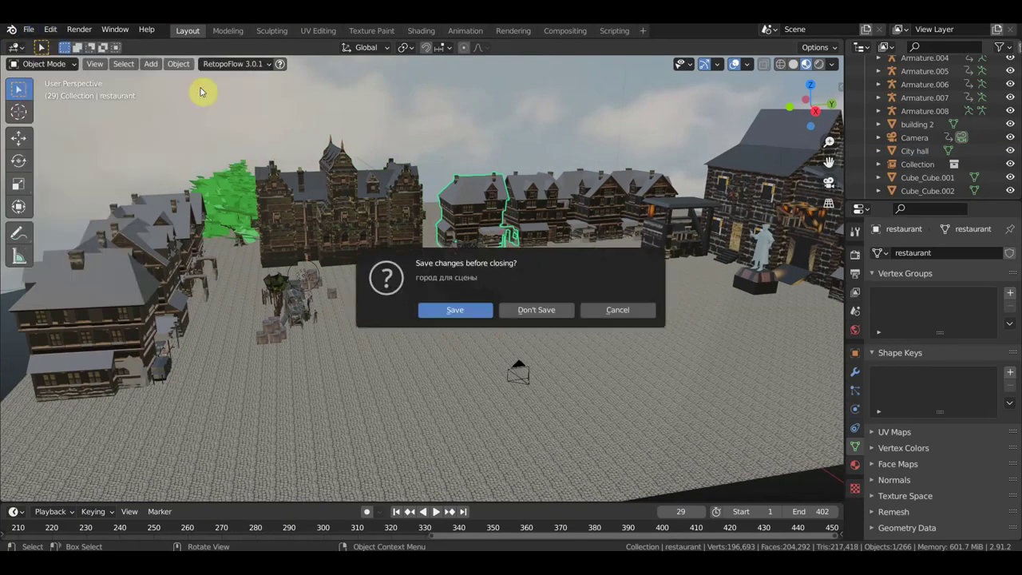
pyautogui.click(543, 311)
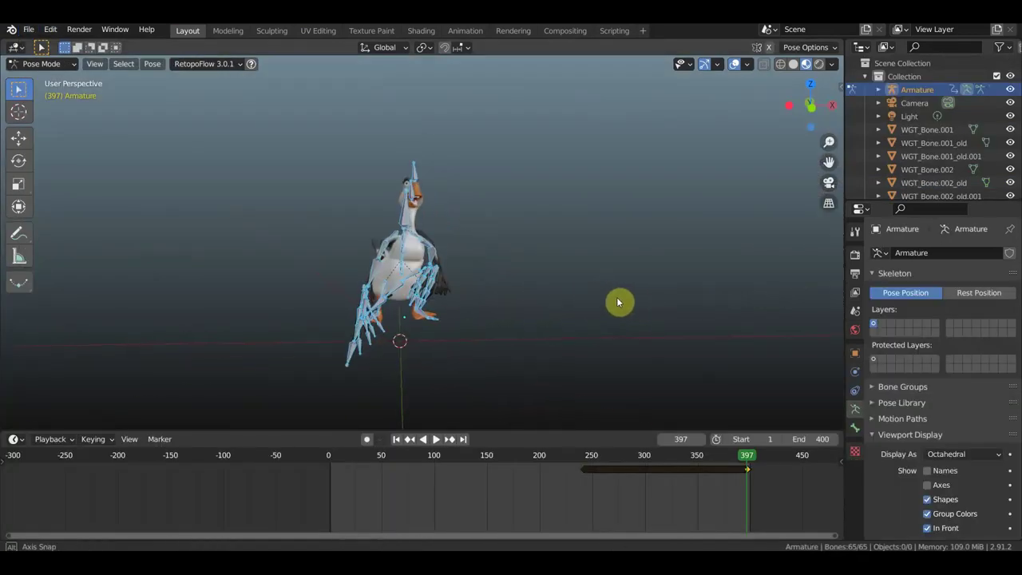
pyautogui.moveTo(617, 302); pyautogui.dragTo(594, 298, button='middle')
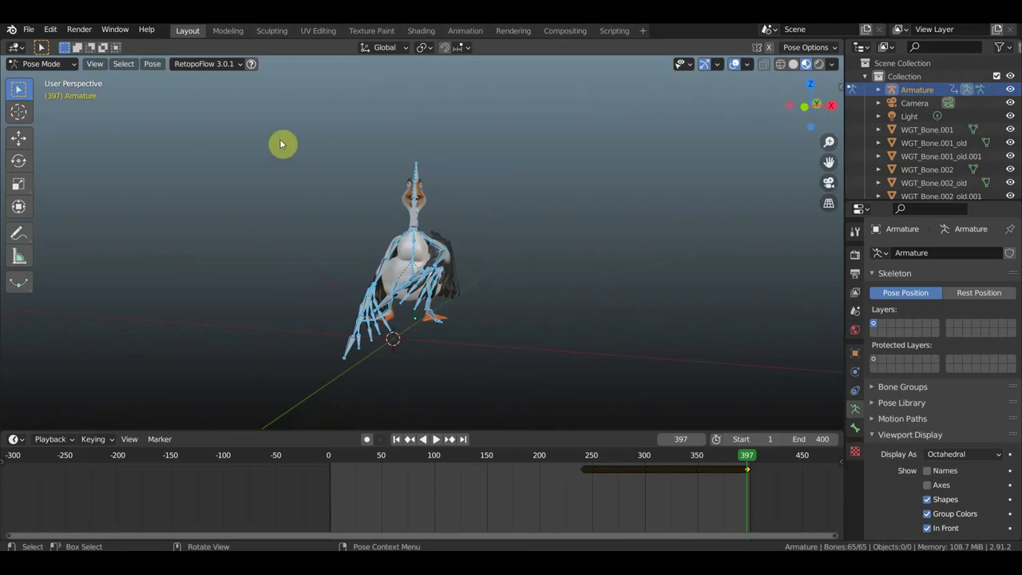
# Step: Export the goose rig as FBX to the Desktop, named борис торгуется.fbx
pyautogui.click(30, 31)
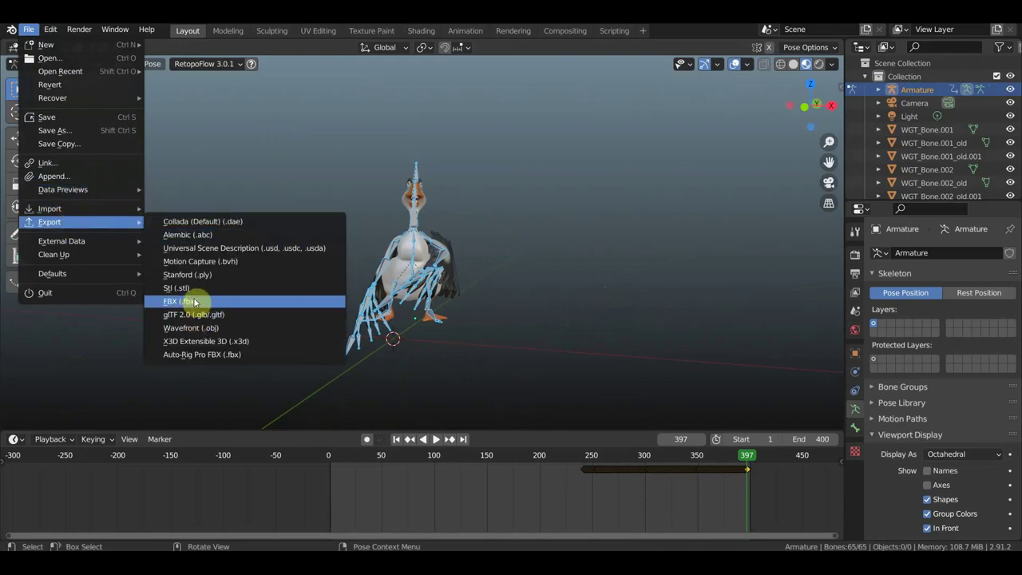
pyautogui.click(195, 302)
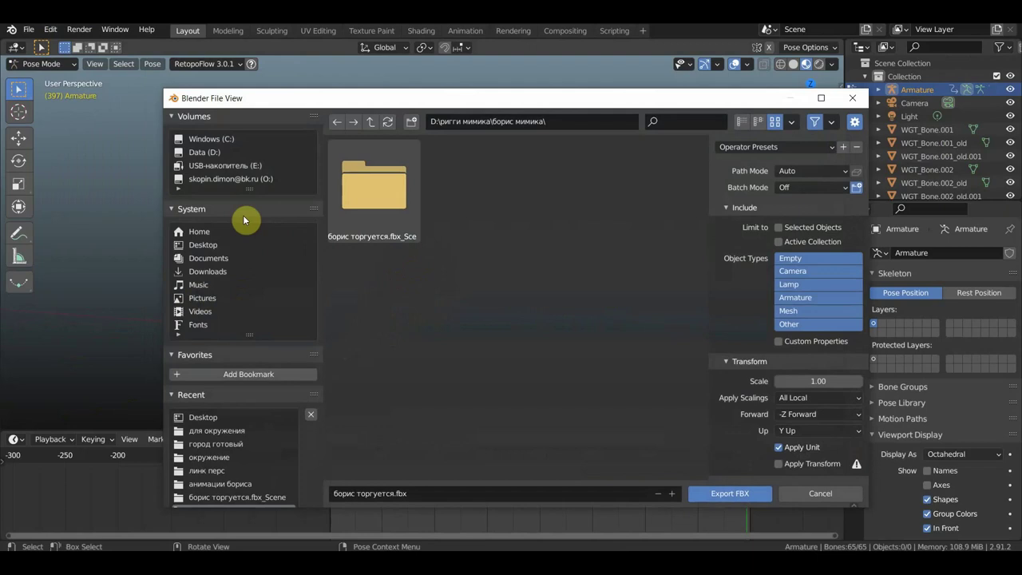
pyautogui.click(207, 246)
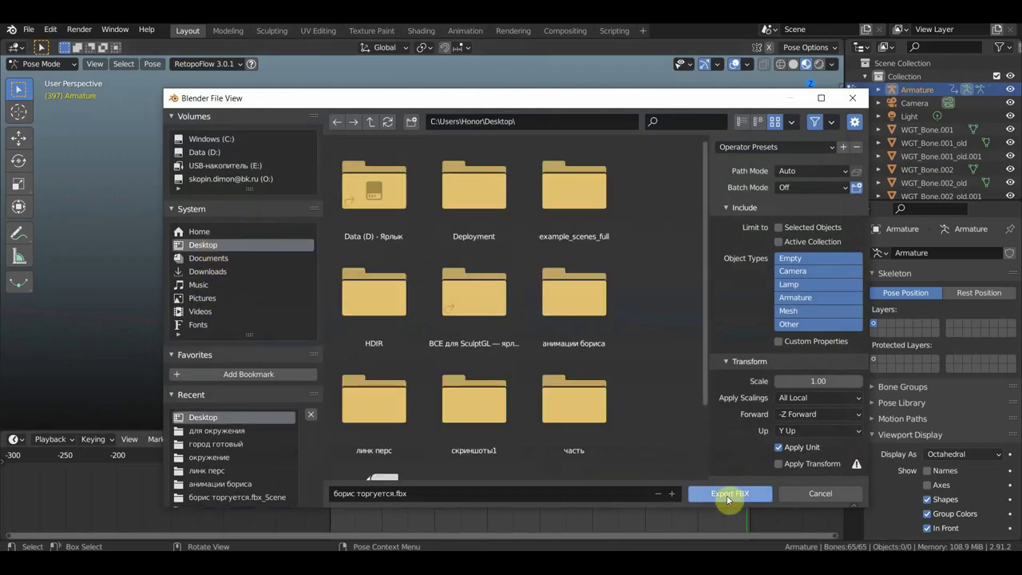
pyautogui.click(729, 494)
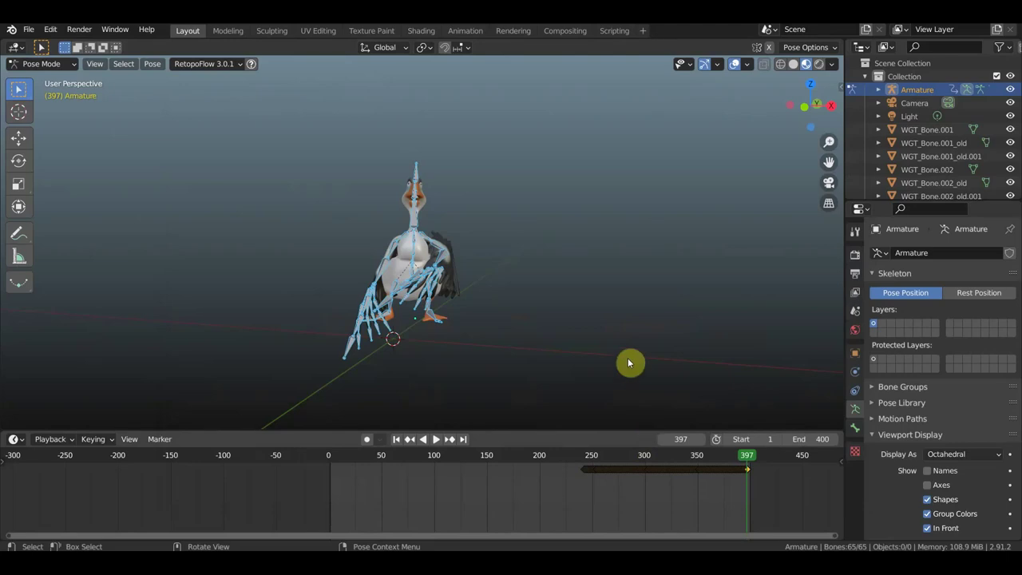
pyautogui.scroll(1, 332, 142)
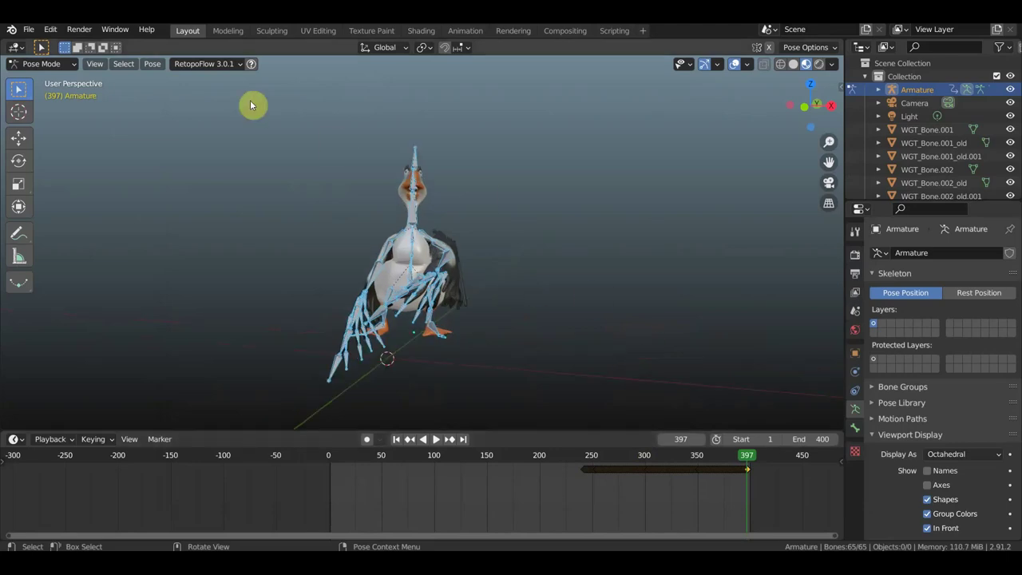
pyautogui.click(28, 29)
pyautogui.moveTo(60, 71)
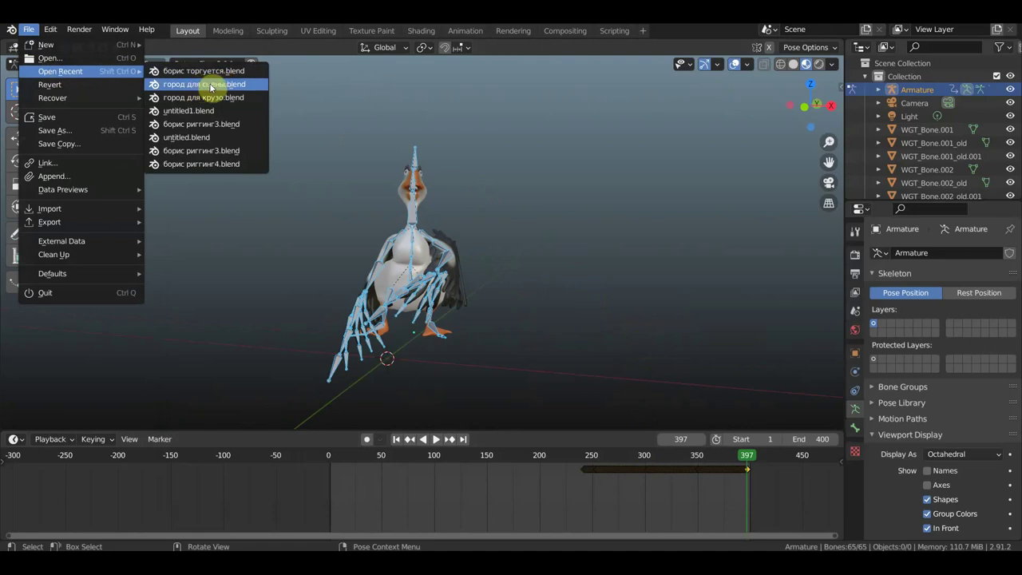
# Step: Reopen город для сцены.blend without saving the goose, leave camera view, and use Material Preview
pyautogui.click(205, 85)
pyautogui.click(550, 312)
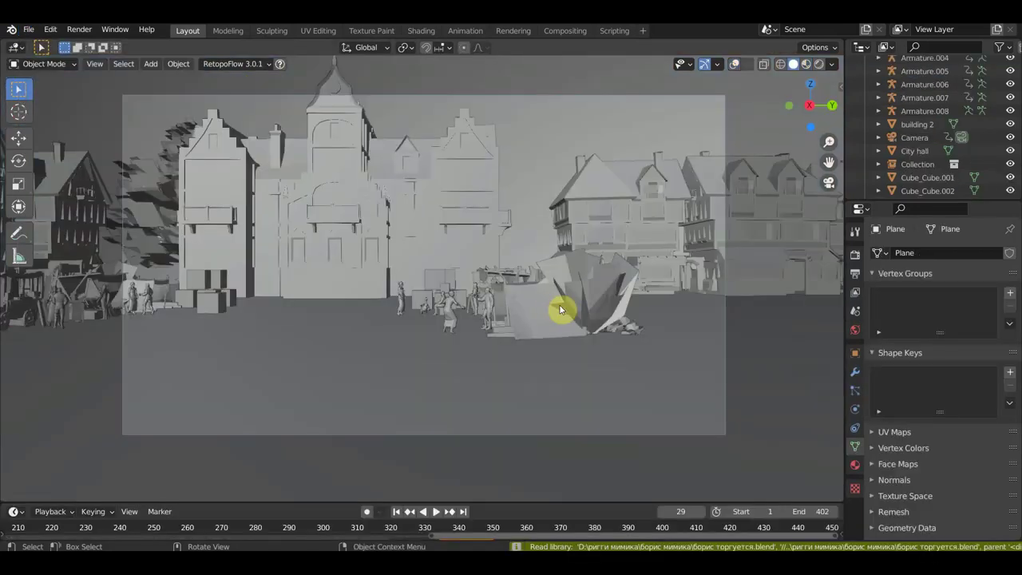
pyautogui.press('KP_0')
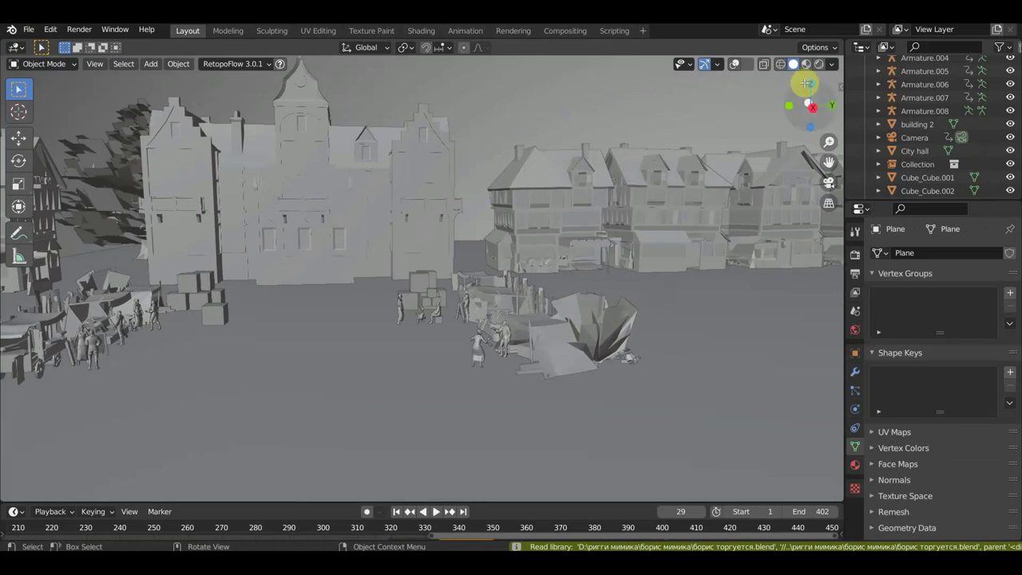
pyautogui.click(807, 64)
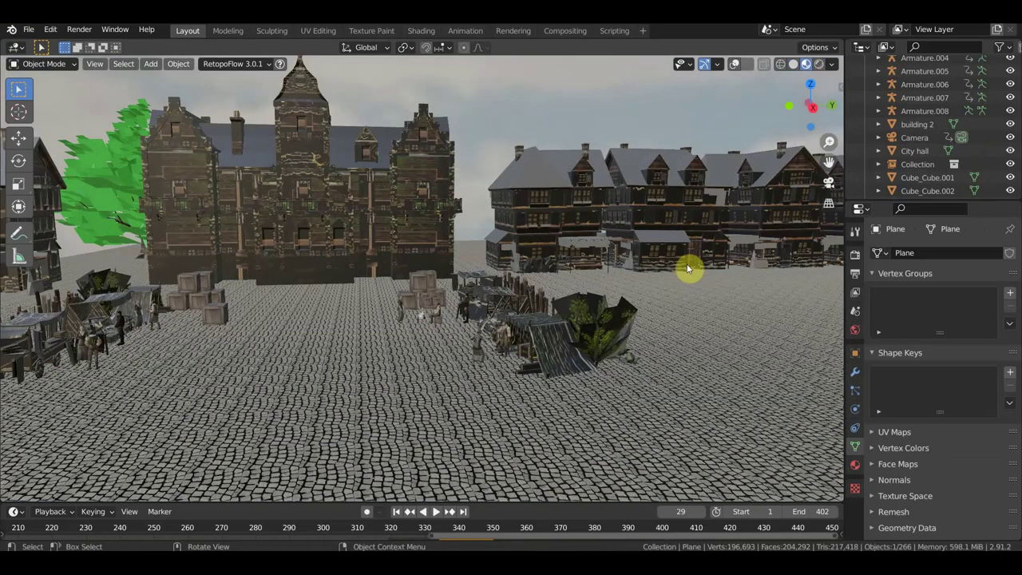
pyautogui.moveTo(646, 269); pyautogui.dragTo(450, 315, button='middle')
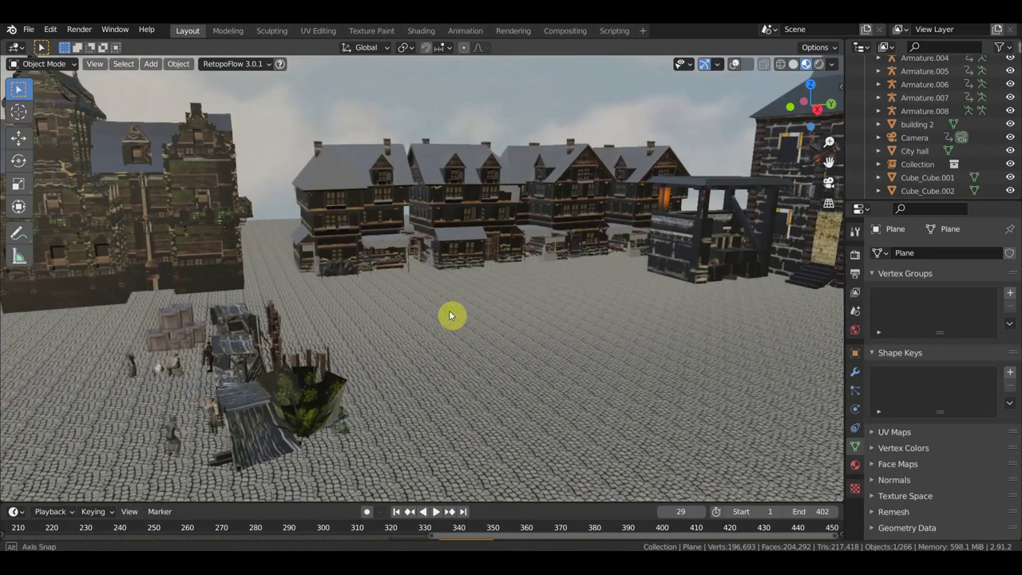
pyautogui.click(26, 32)
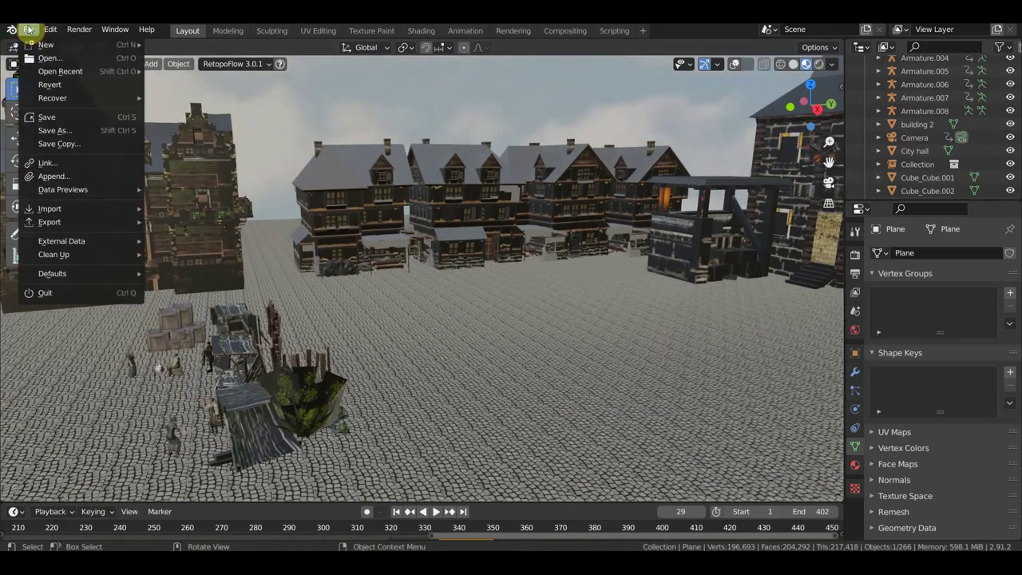
pyautogui.moveTo(50, 209)
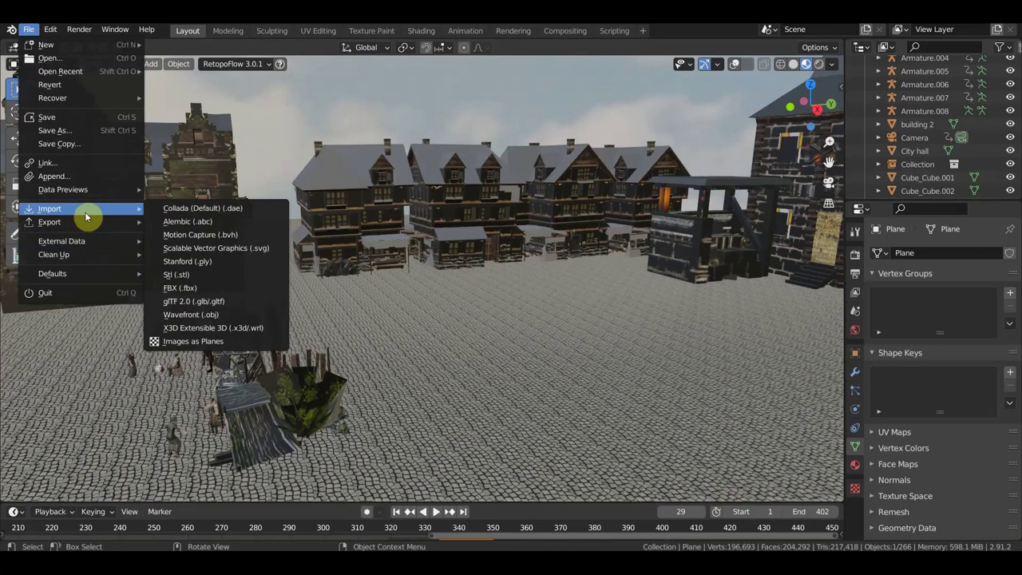
# Step: Import борис торгуется.fbx from the Desktop into the city scene
pyautogui.click(189, 288)
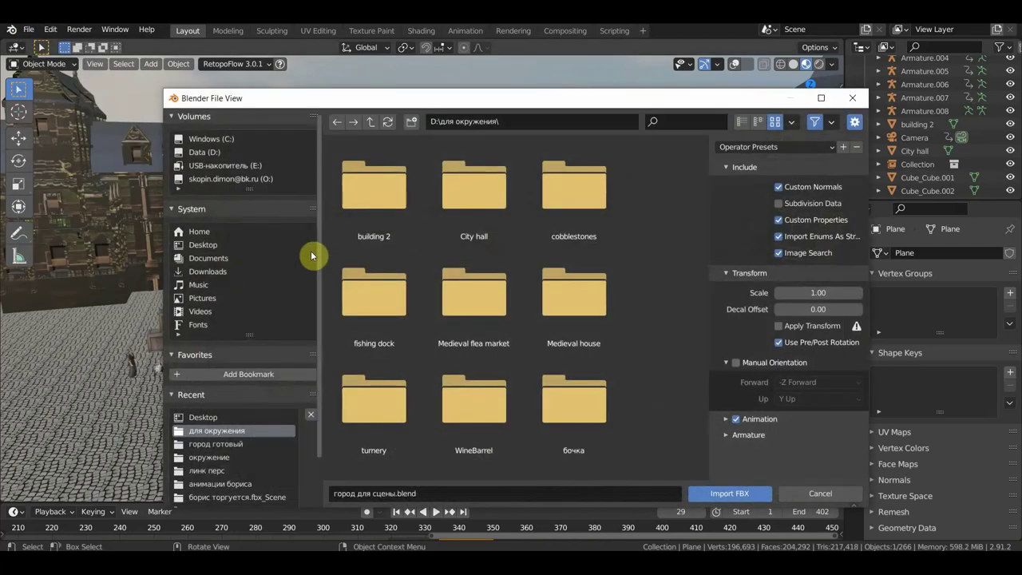
pyautogui.click(192, 244)
pyautogui.scroll(-2, 505, 365)
pyautogui.scroll(-2, 505, 366)
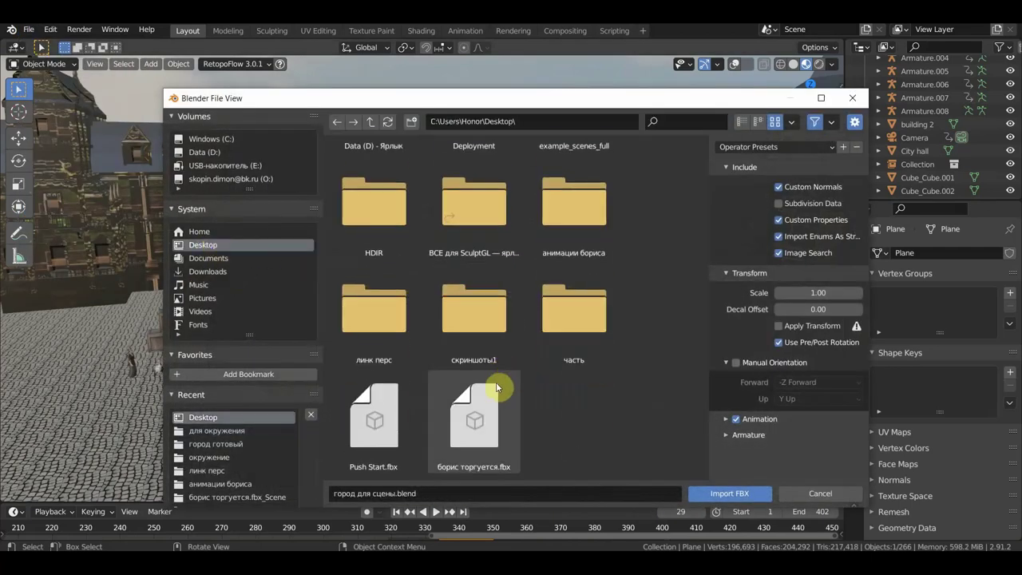
pyautogui.click(484, 433)
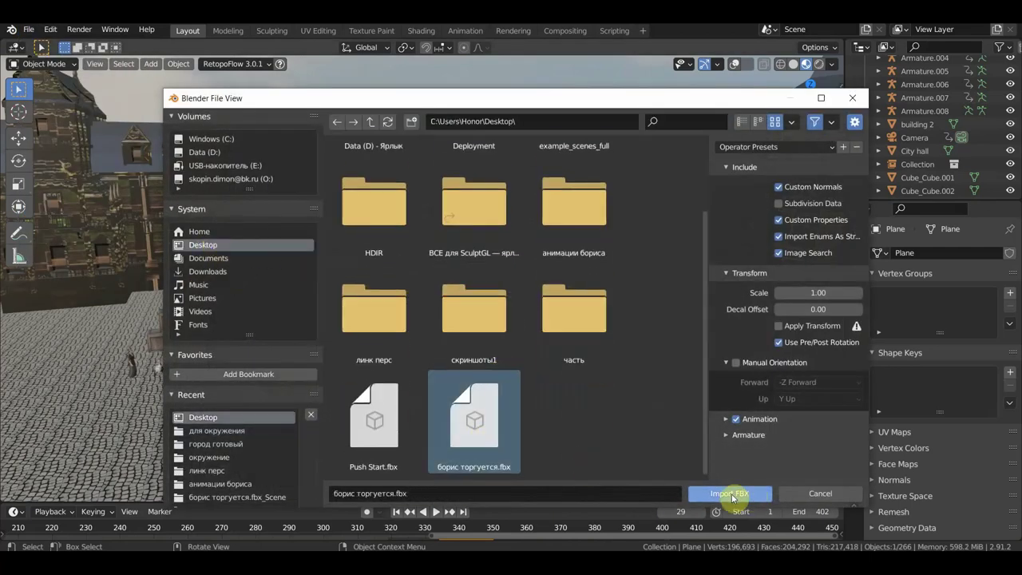
pyautogui.click(730, 495)
pyautogui.scroll(5, 440, 292)
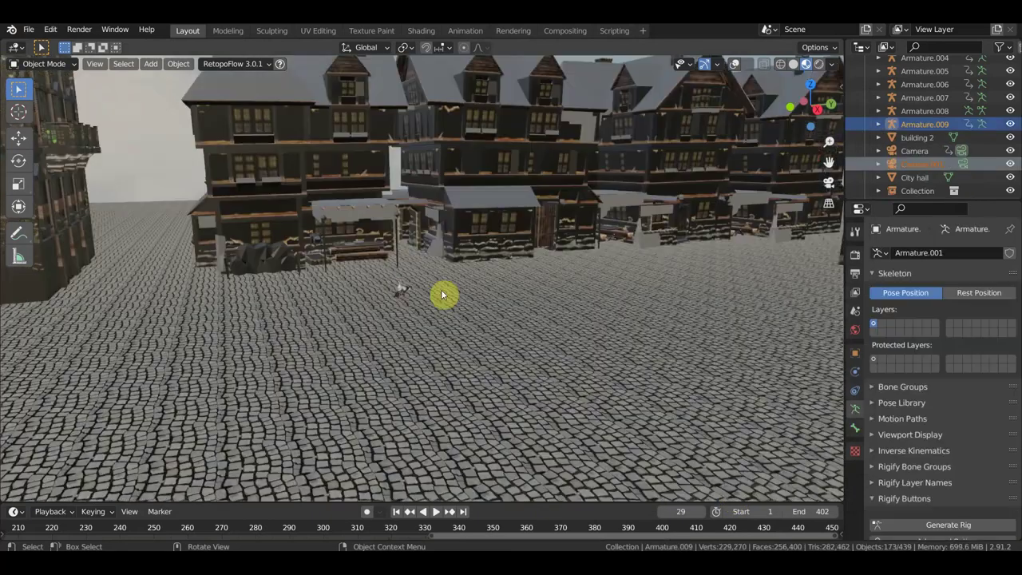
pyautogui.scroll(2, 422, 296)
pyautogui.scroll(2, 406, 285)
pyautogui.scroll(2, 406, 285)
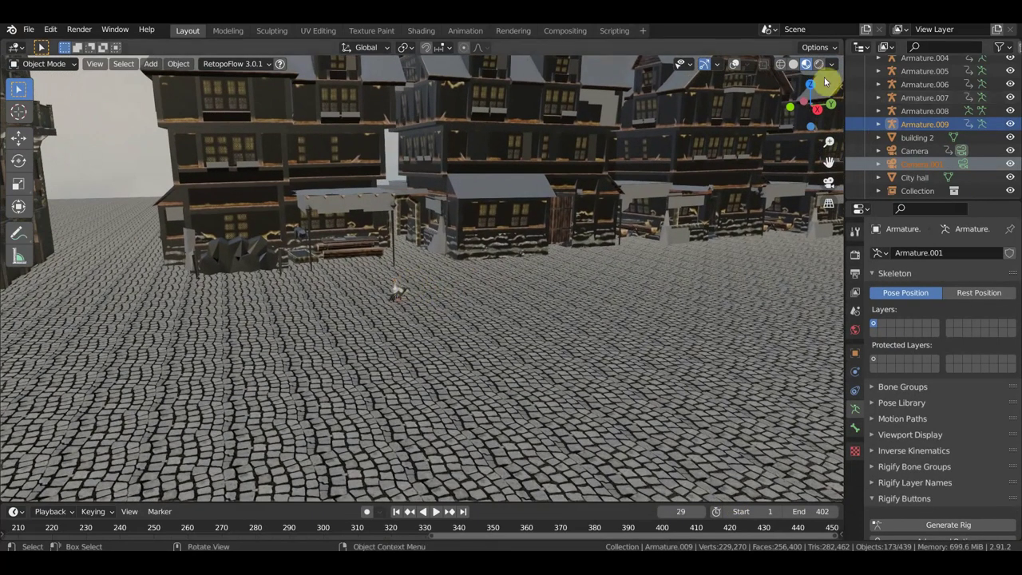
# Step: Delete the extra imported object, scale the goose up, and preview its animation
pyautogui.press('Delete')
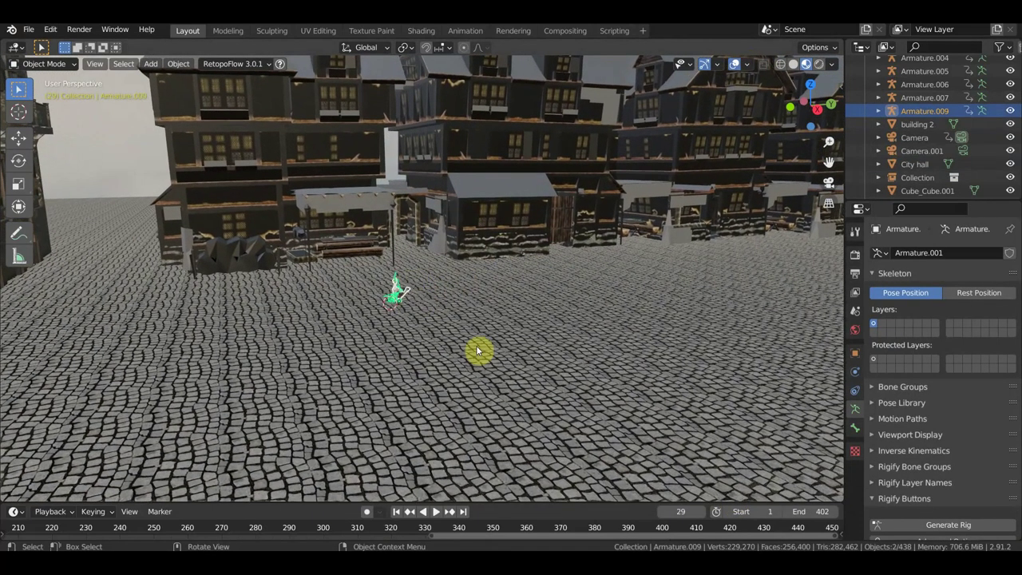
pyautogui.press('s')
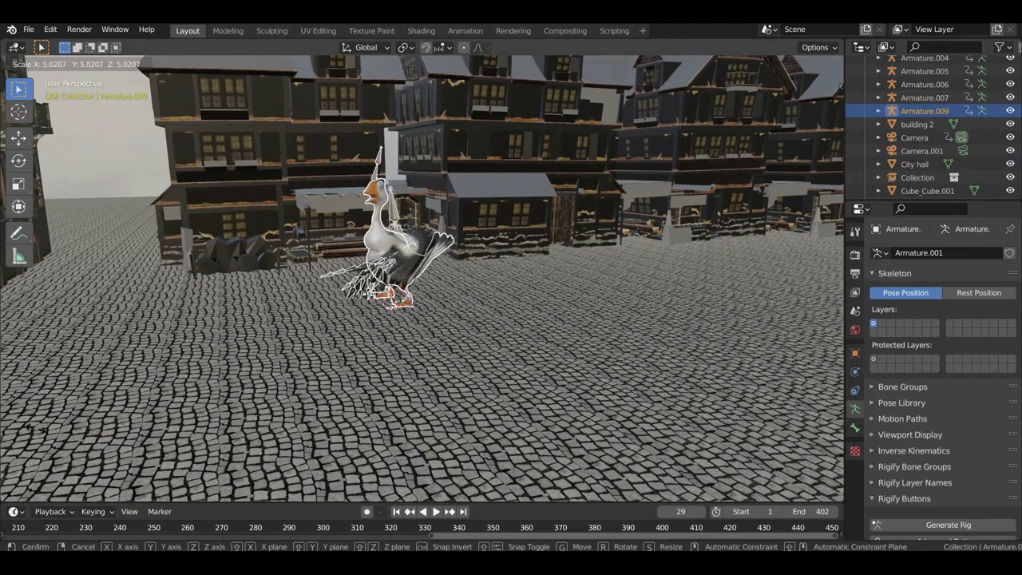
pyautogui.click(134, 483)
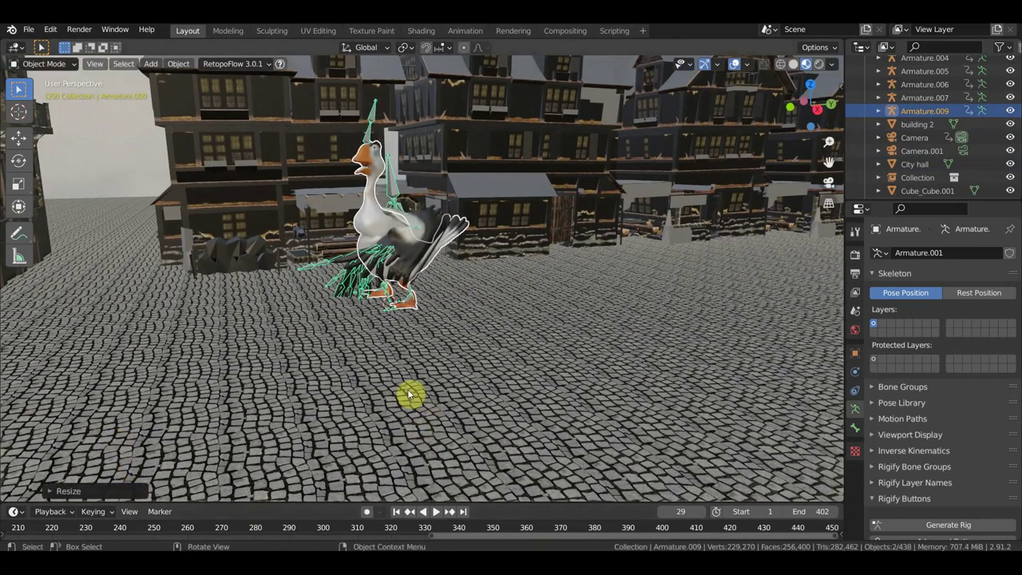
pyautogui.press('space')
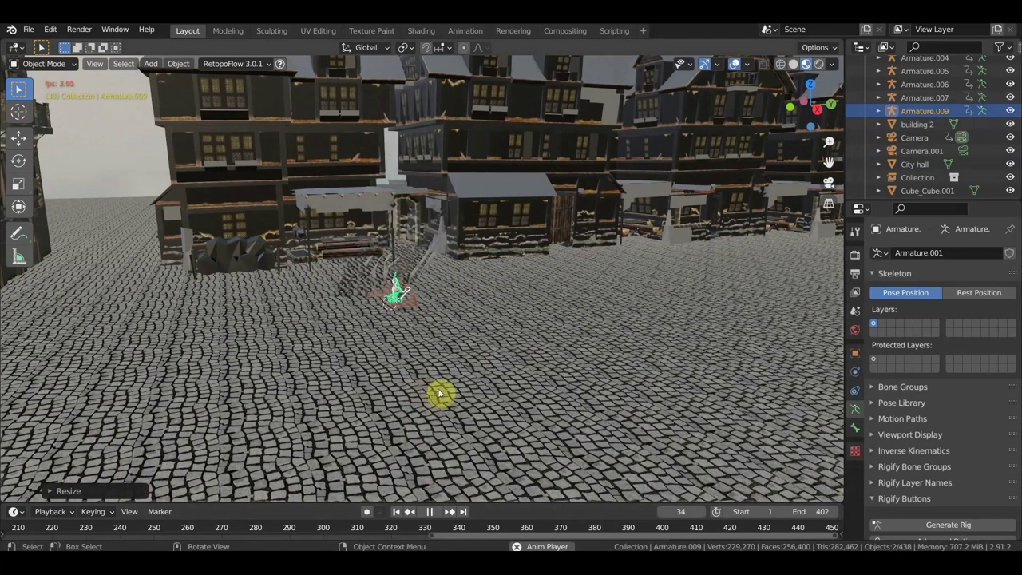
pyautogui.press('space')
pyautogui.scroll(-3, 458, 380)
pyautogui.scroll(-3, 459, 380)
pyautogui.scroll(-3, 462, 380)
pyautogui.moveTo(462, 381)
pyautogui.mouseDown(button='middle')
pyautogui.moveTo(477, 381)
pyautogui.moveTo(378, 385)
pyautogui.mouseUp(button='middle')
pyautogui.press('g')
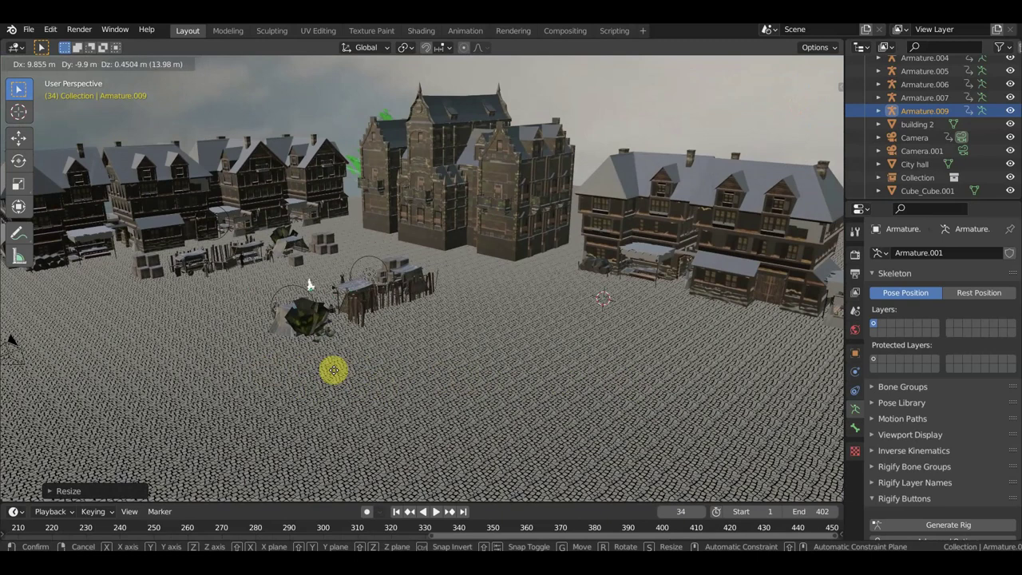
# Step: Drop the goose on the square, play its animation, and enlarge the timeline area
pyautogui.click(334, 370)
pyautogui.moveTo(347, 372); pyautogui.dragTo(507, 362, button='middle')
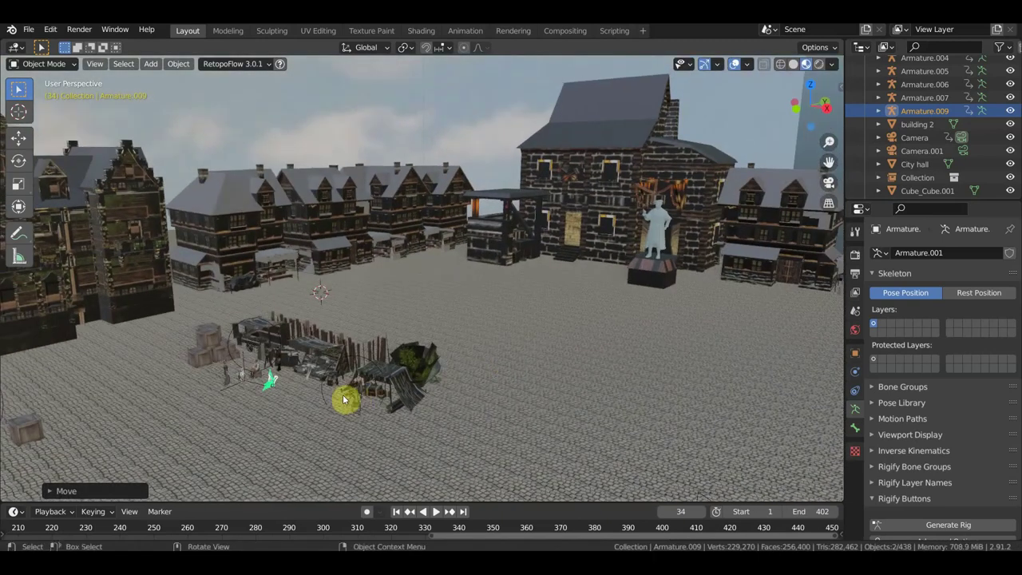
pyautogui.scroll(3, 343, 400)
pyautogui.scroll(2, 367, 360)
pyautogui.scroll(2, 436, 295)
pyautogui.scroll(1, 447, 267)
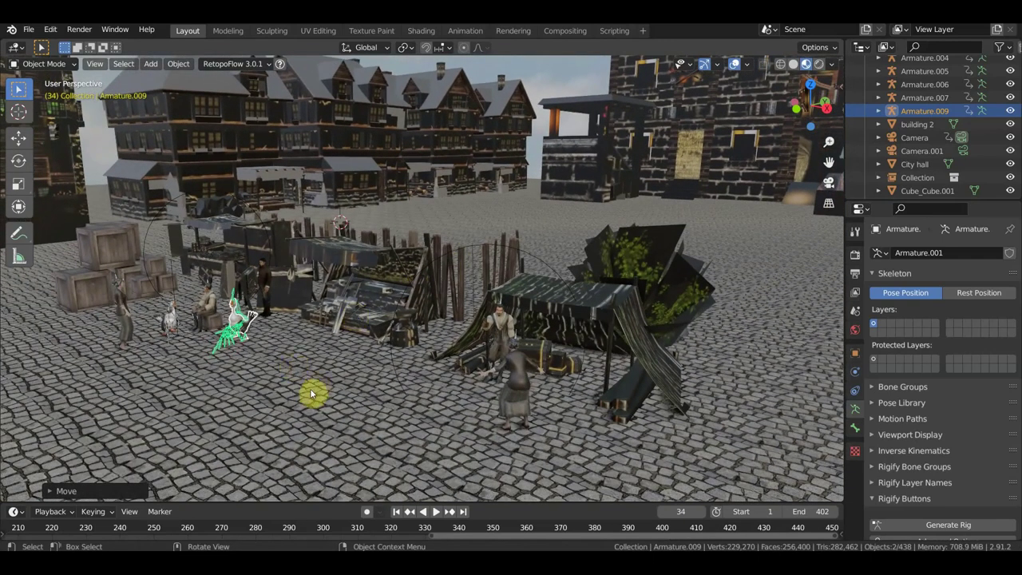
pyautogui.press('space')
pyautogui.press('space')
pyautogui.moveTo(424, 297)
pyautogui.mouseDown(button='middle')
pyautogui.moveTo(364, 324)
pyautogui.moveTo(472, 237)
pyautogui.moveTo(536, 142)
pyautogui.mouseUp(button='middle')
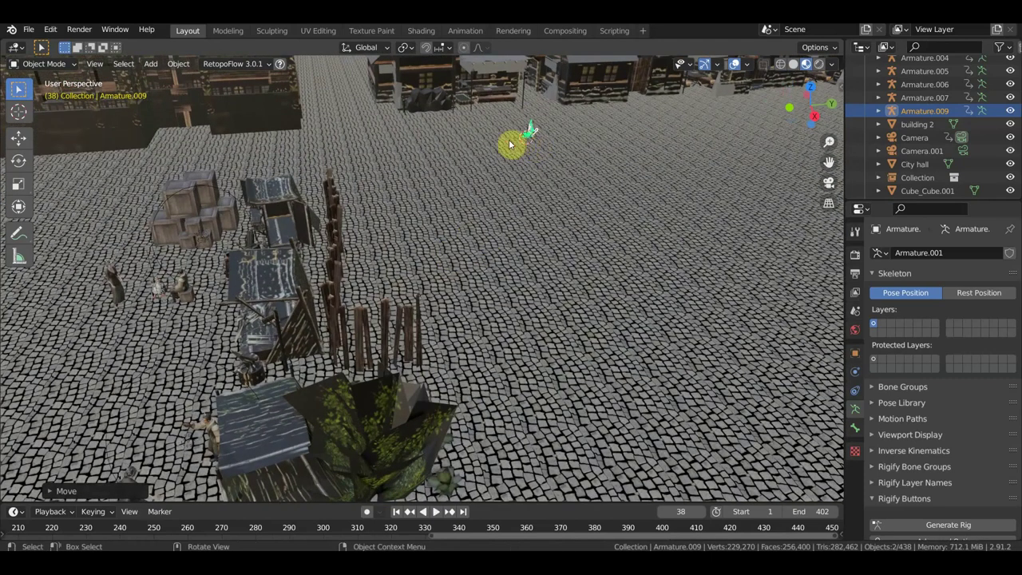
pyautogui.moveTo(468, 217); pyautogui.dragTo(484, 216, button='middle')
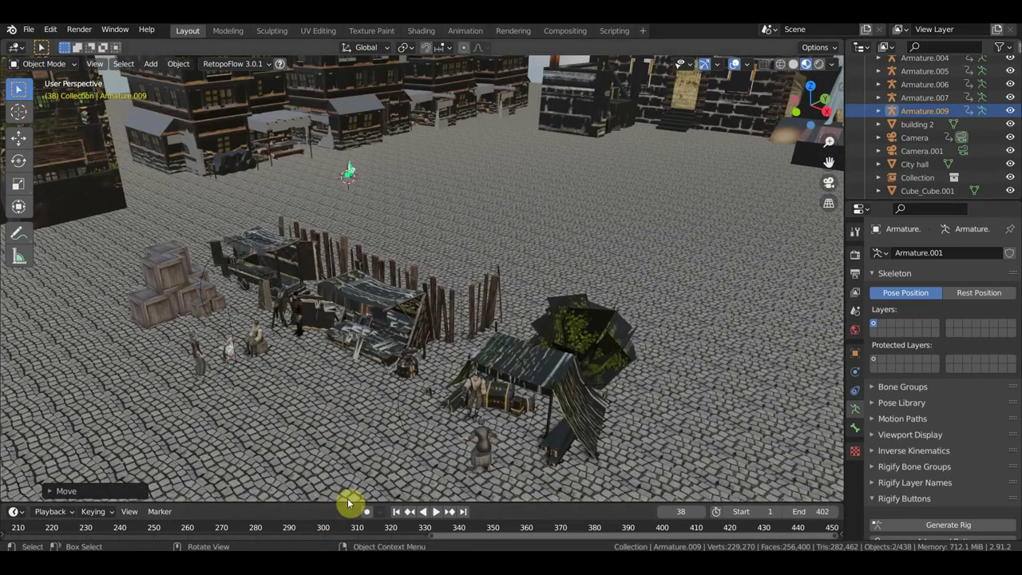
pyautogui.moveTo(344, 503); pyautogui.dragTo(360, 419)
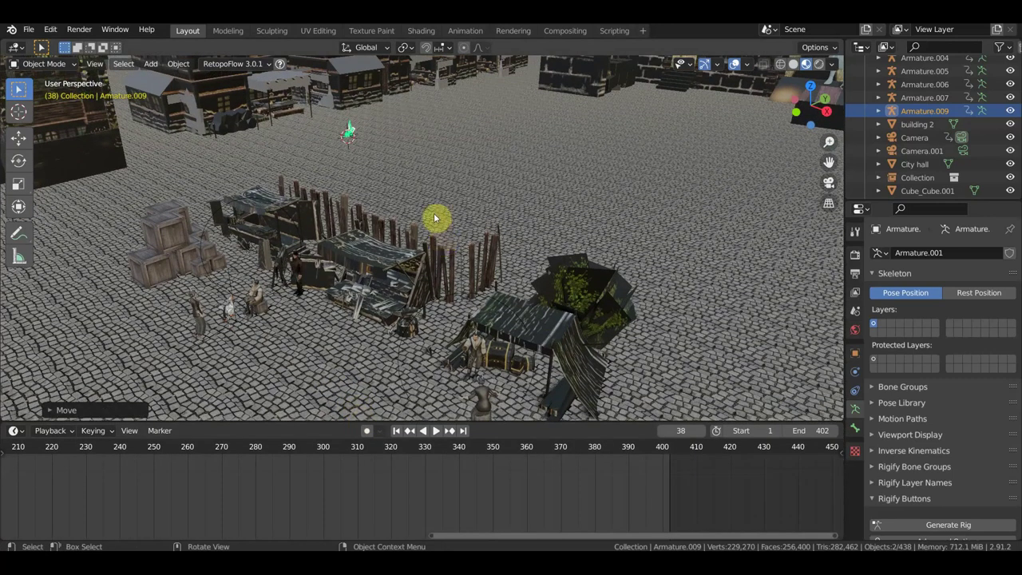
pyautogui.moveTo(435, 218)
pyautogui.mouseDown(button='middle')
pyautogui.moveTo(485, 199)
pyautogui.moveTo(451, 208)
pyautogui.mouseUp(button='middle')
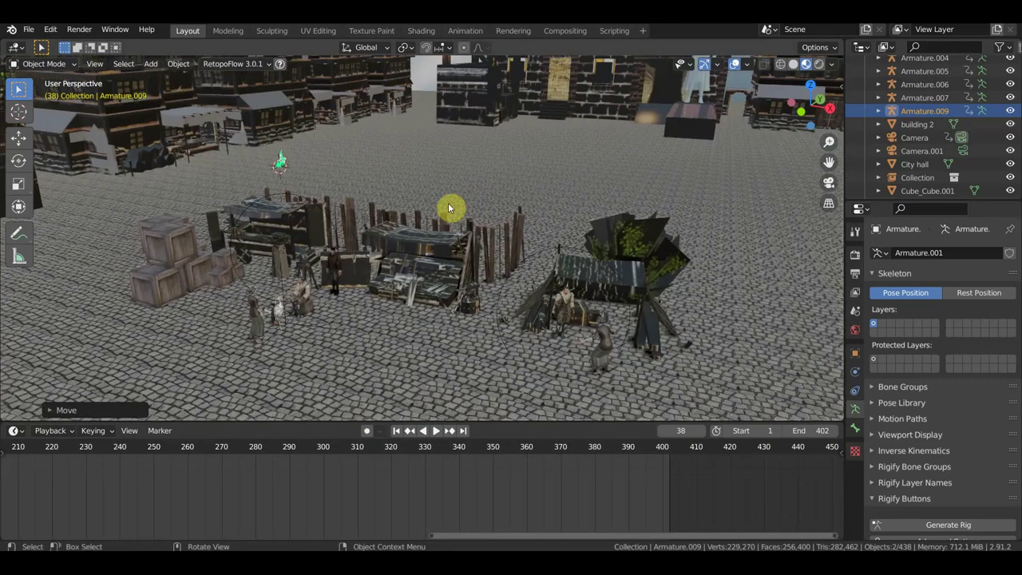
# Step: Resize the goose, move it beyond the market stalls, and select Armature.009
pyautogui.press('s')
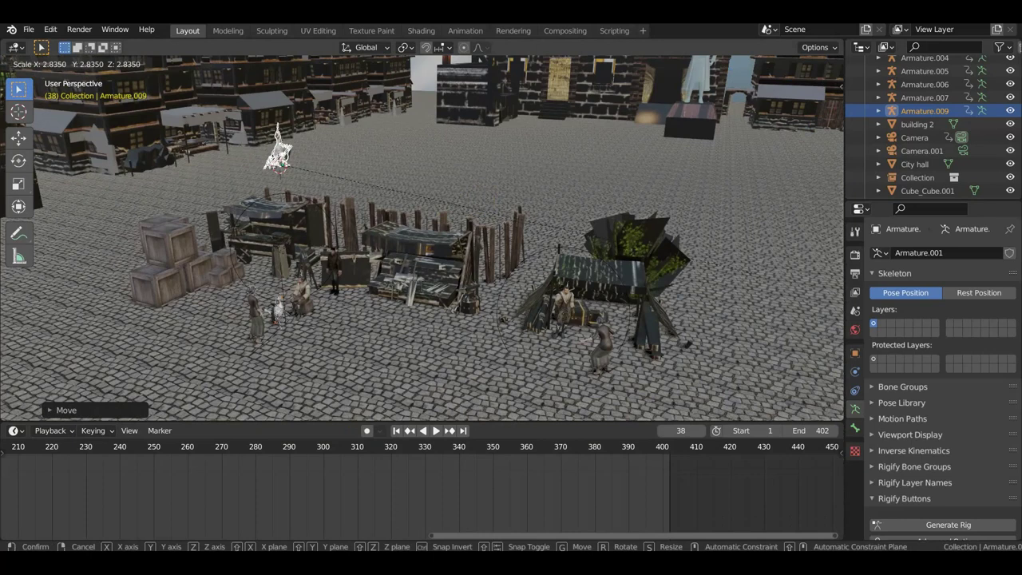
pyautogui.click(171, 306)
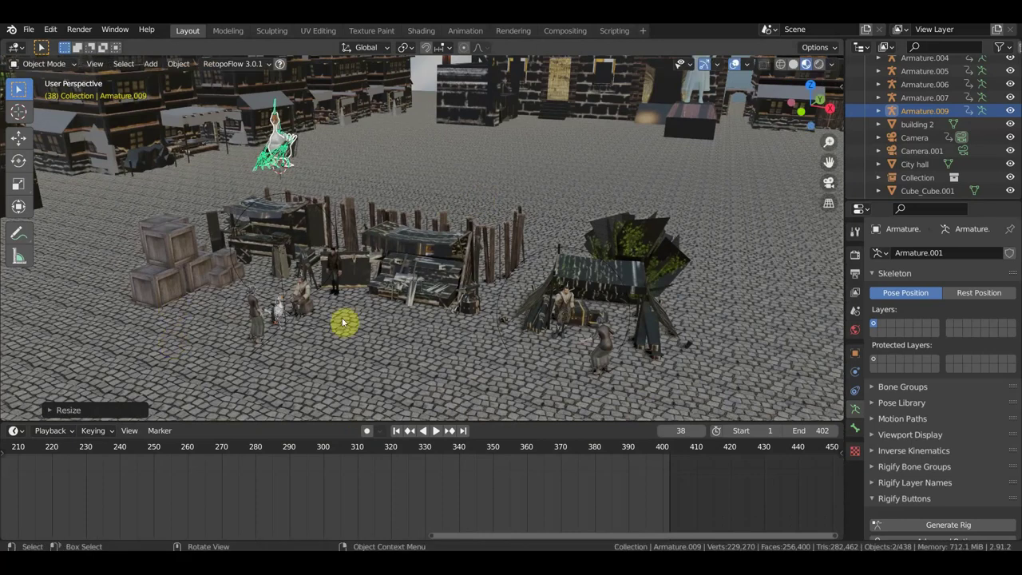
pyautogui.press('g')
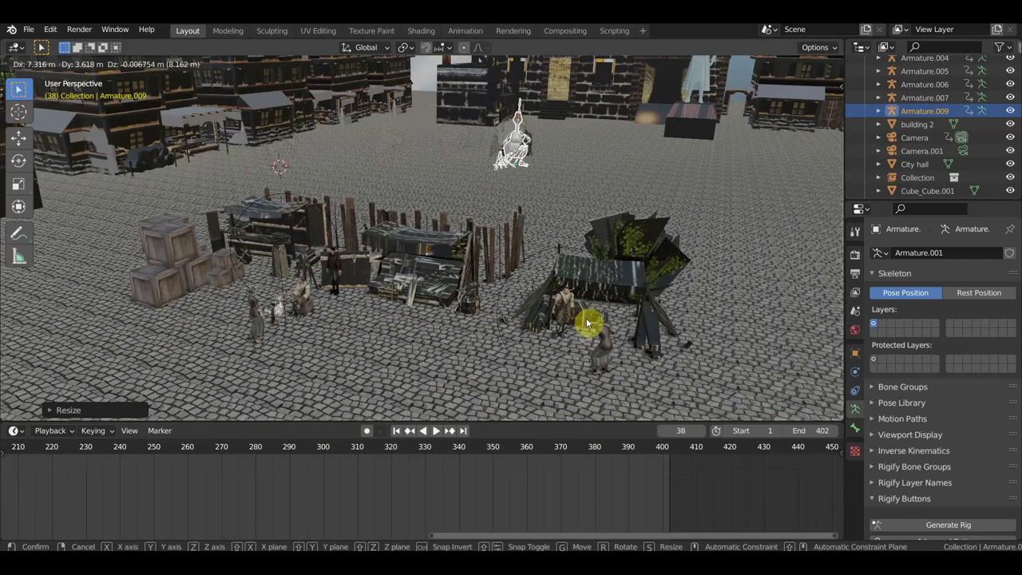
pyautogui.click(584, 320)
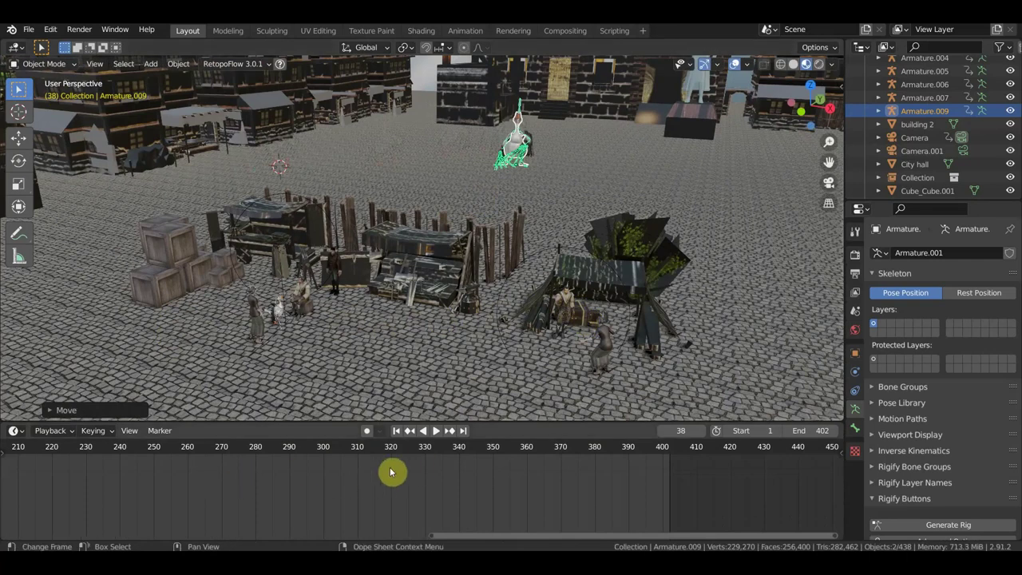
pyautogui.click(521, 107)
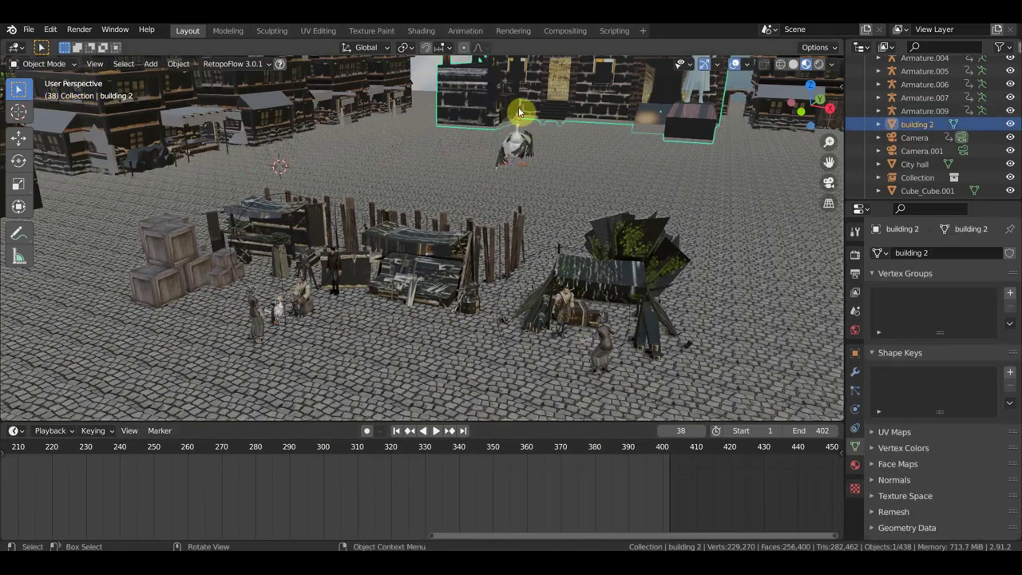
pyautogui.click(519, 112)
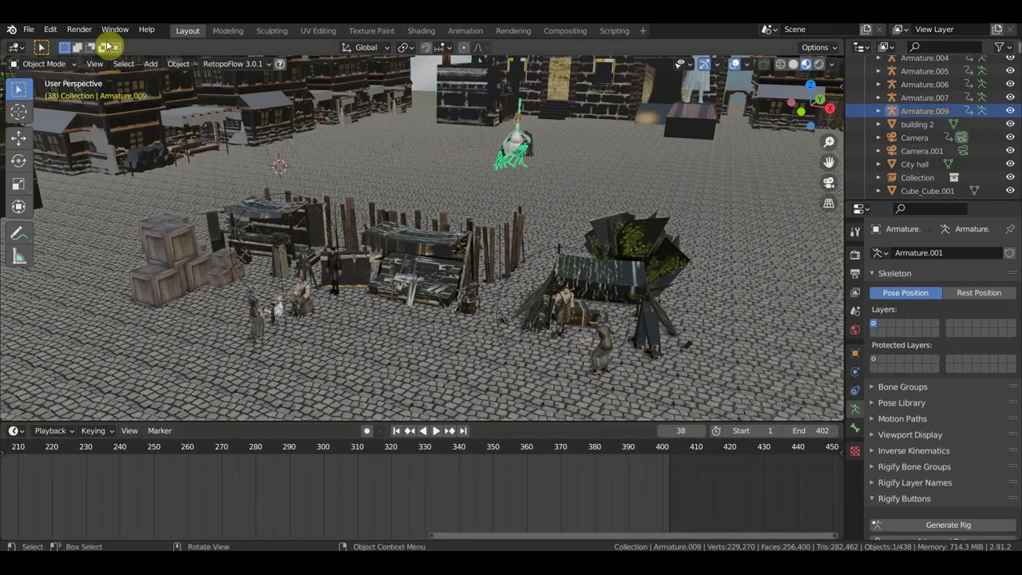
pyautogui.click(53, 65)
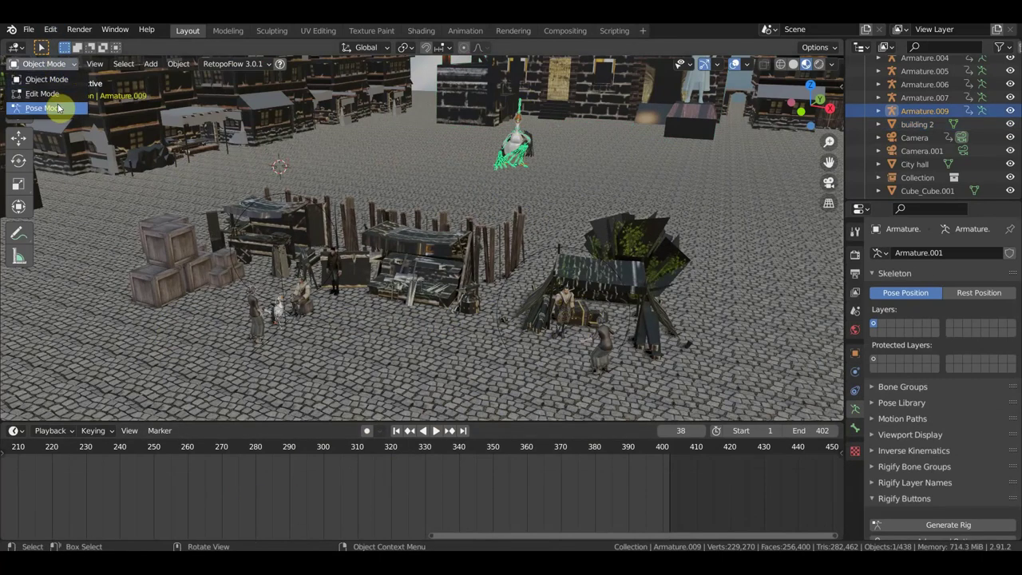
# Step: Put Armature.009 in Pose Mode, check frames 1 and 156, and scale it by about 1.55
pyautogui.click(46, 102)
pyautogui.moveTo(394, 522)
pyautogui.mouseDown(button='middle')
pyautogui.moveTo(197, 514)
pyautogui.moveTo(440, 518)
pyautogui.mouseUp(button='middle')
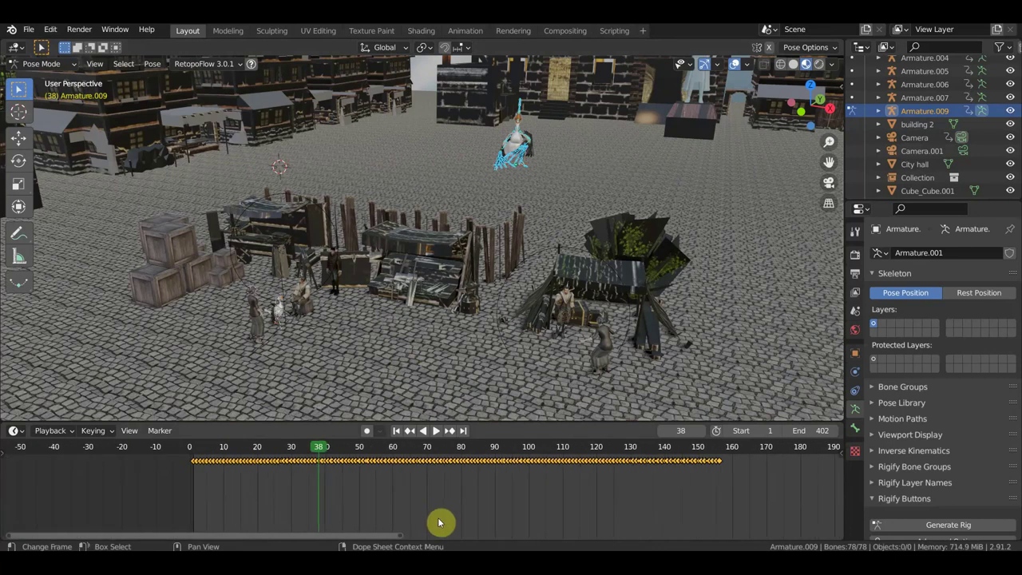
pyautogui.click(206, 454)
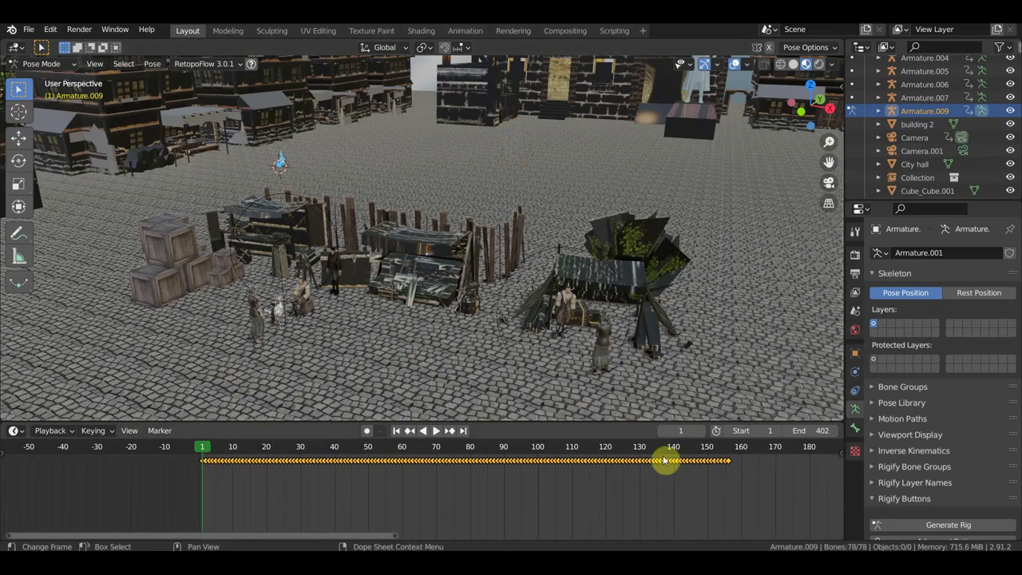
pyautogui.click(728, 452)
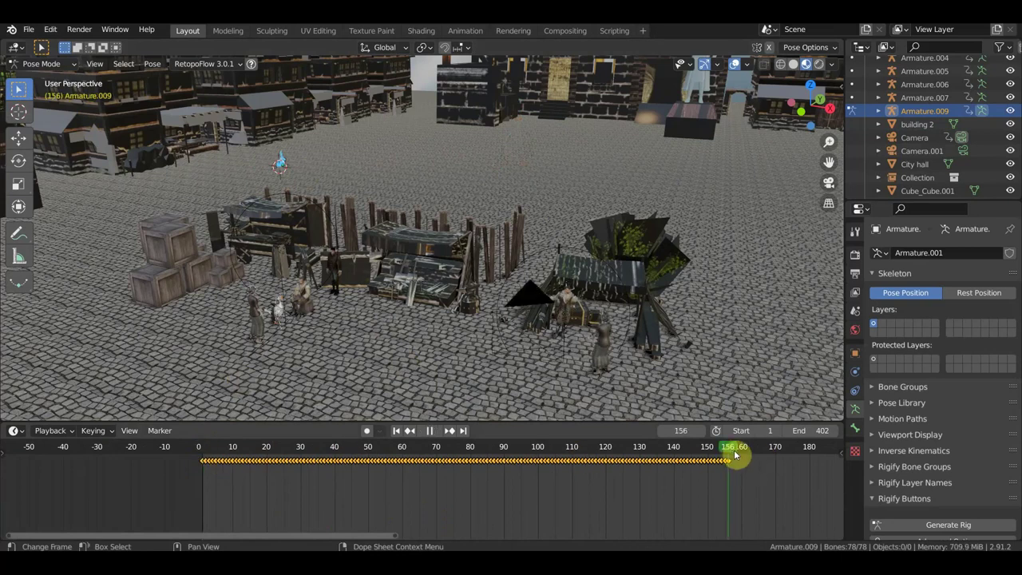
pyautogui.click(202, 452)
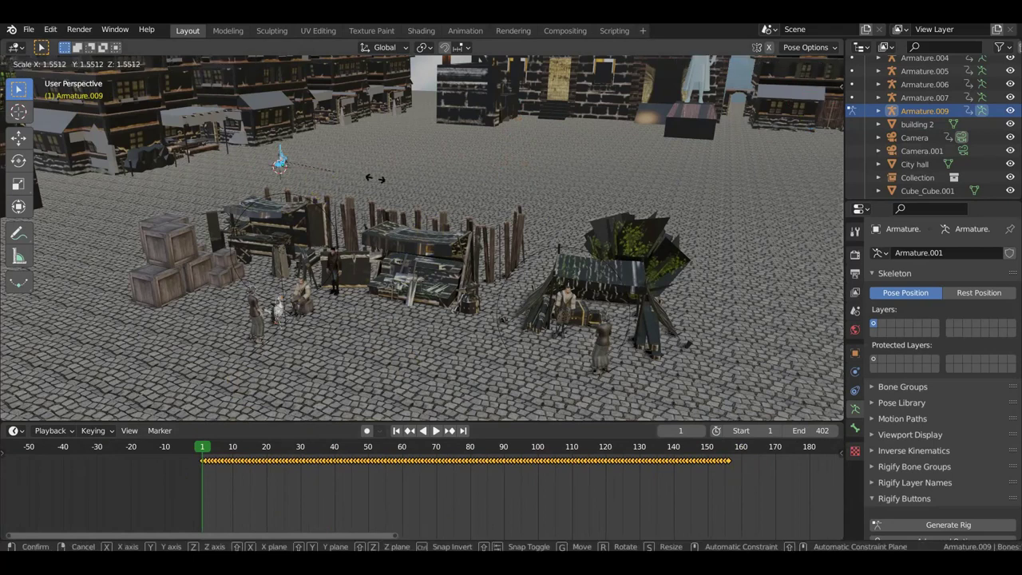
pyautogui.click(457, 211)
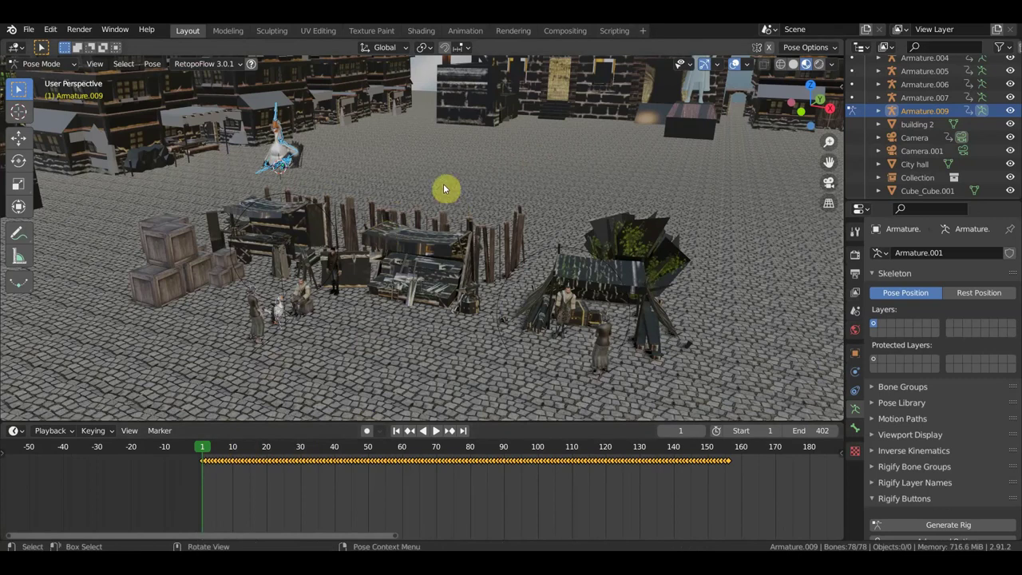
# Step: Keyframe the enlarged goose pose at frame 1 and play the animation to check it
pyautogui.press('i')
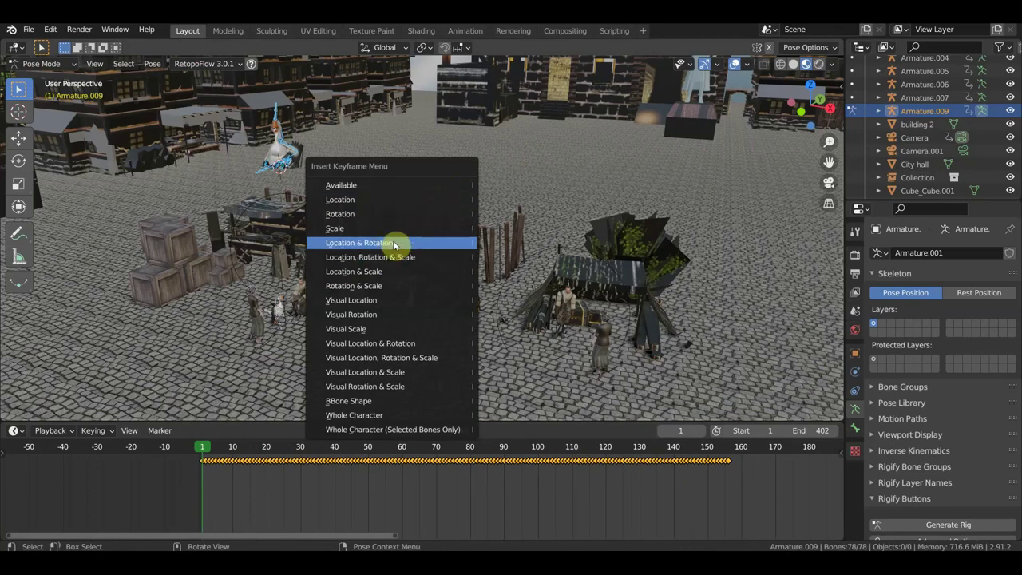
pyautogui.click(351, 359)
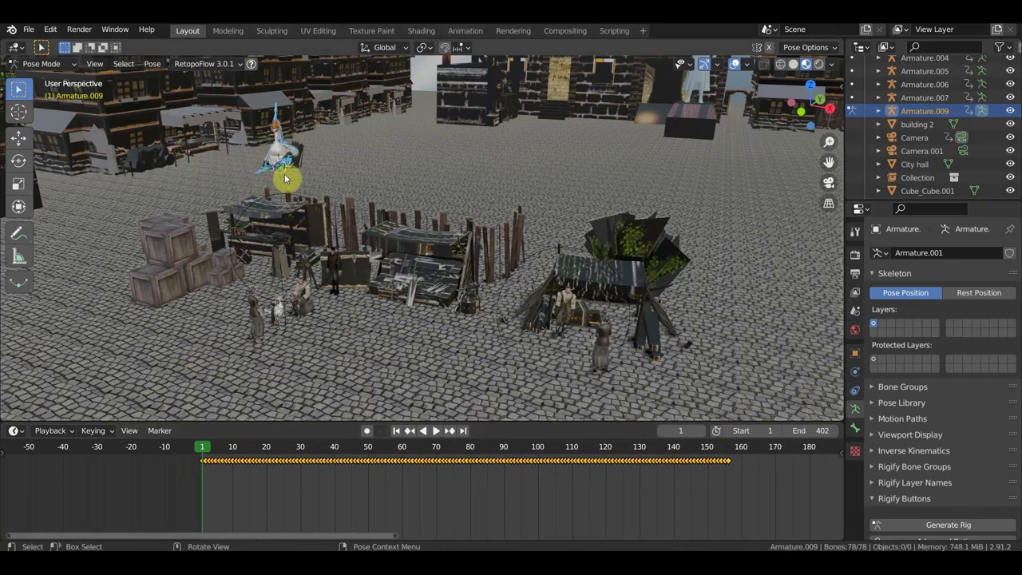
pyautogui.keyDown('shift'); pyautogui.moveTo(365, 160); pyautogui.dragTo(508, 247, button='middle'); pyautogui.keyUp('shift')
pyautogui.scroll(2, 527, 257)
pyautogui.scroll(2, 503, 240)
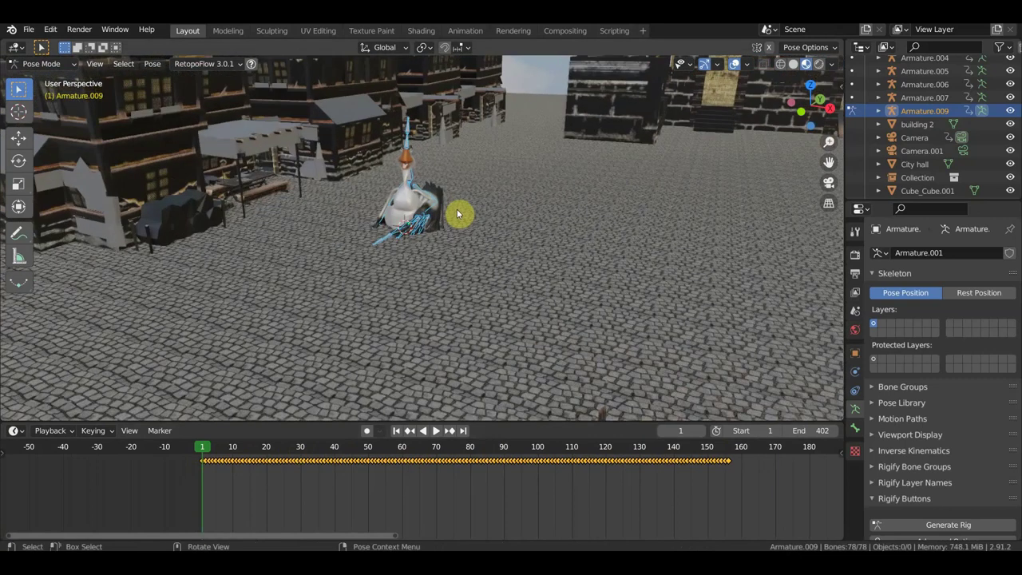
pyautogui.scroll(1, 459, 214)
pyautogui.scroll(1, 471, 224)
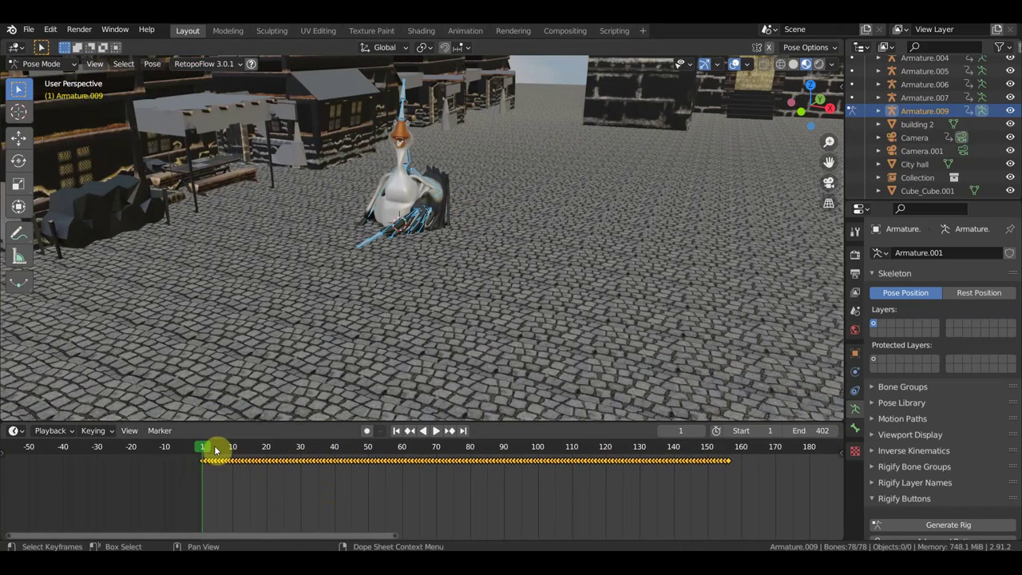
pyautogui.press('space')
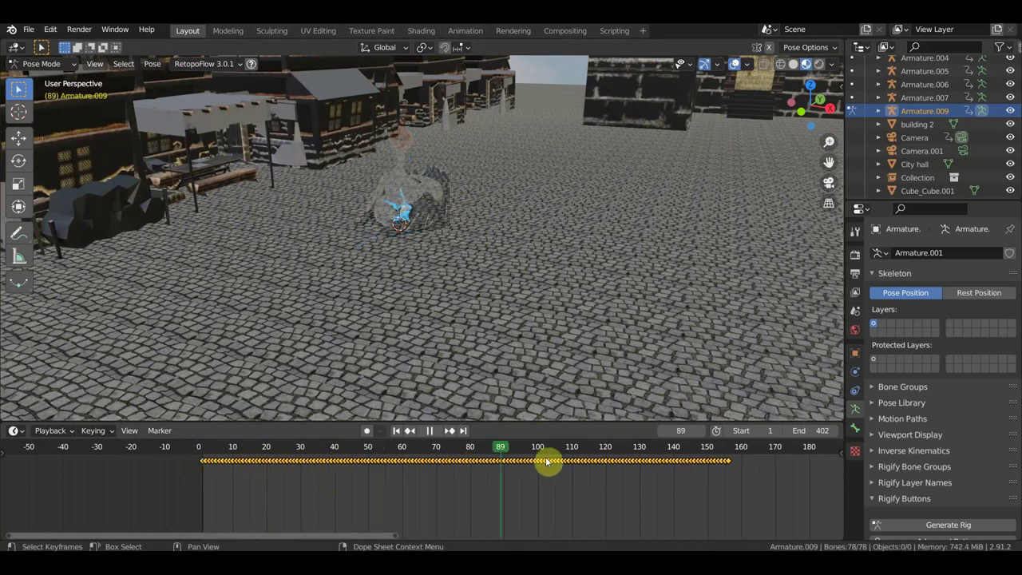
pyautogui.press('space')
# Step: Step through the timeline to frames 57, 5, 10 and 15
pyautogui.click(391, 452)
pyautogui.scroll(4, 319, 482)
pyautogui.moveTo(285, 472); pyautogui.dragTo(582, 507, button='middle')
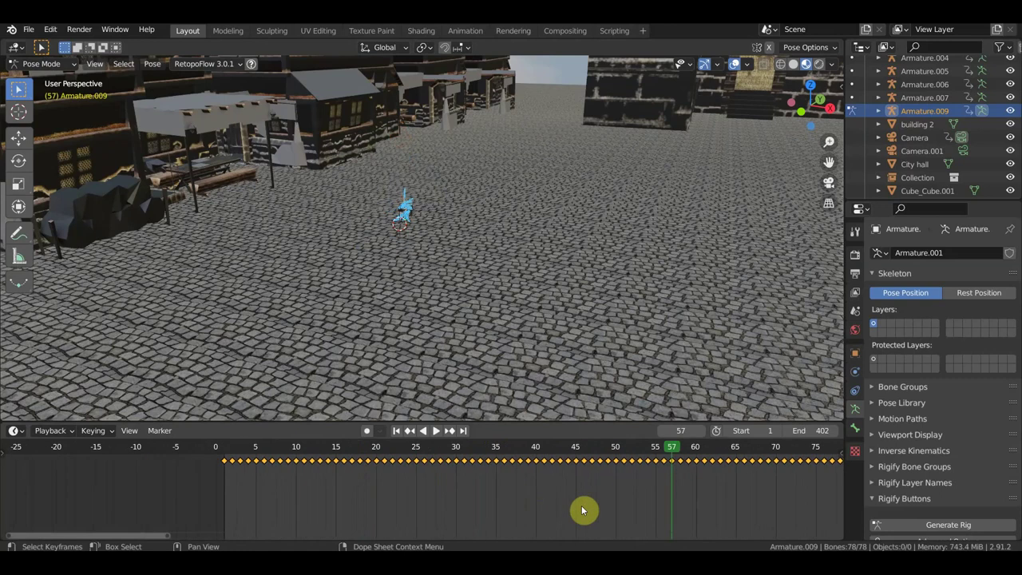
pyautogui.click(257, 451)
pyautogui.click(296, 452)
pyautogui.click(336, 452)
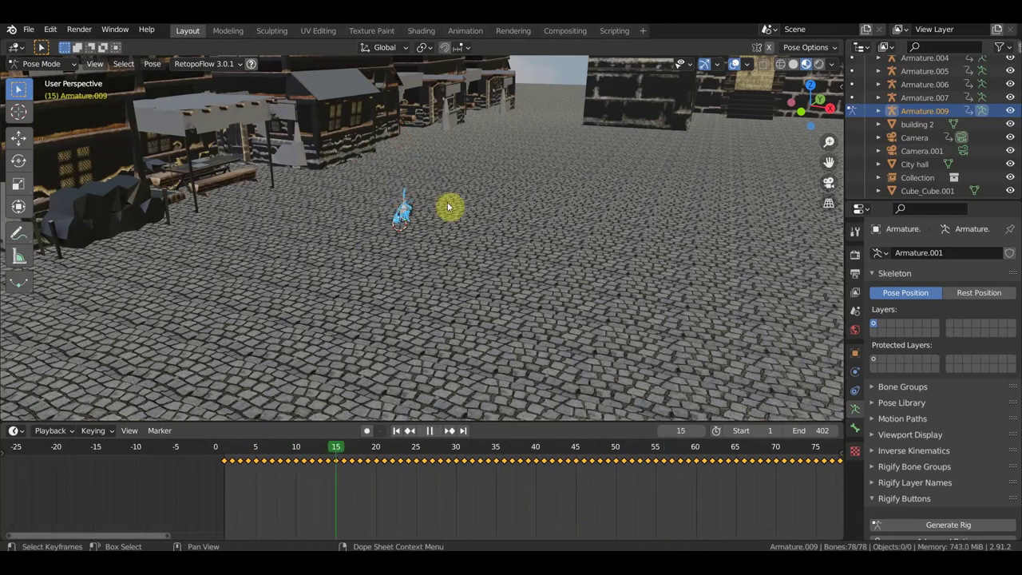
pyautogui.scroll(-3, 594, 508)
pyautogui.scroll(-2, 594, 506)
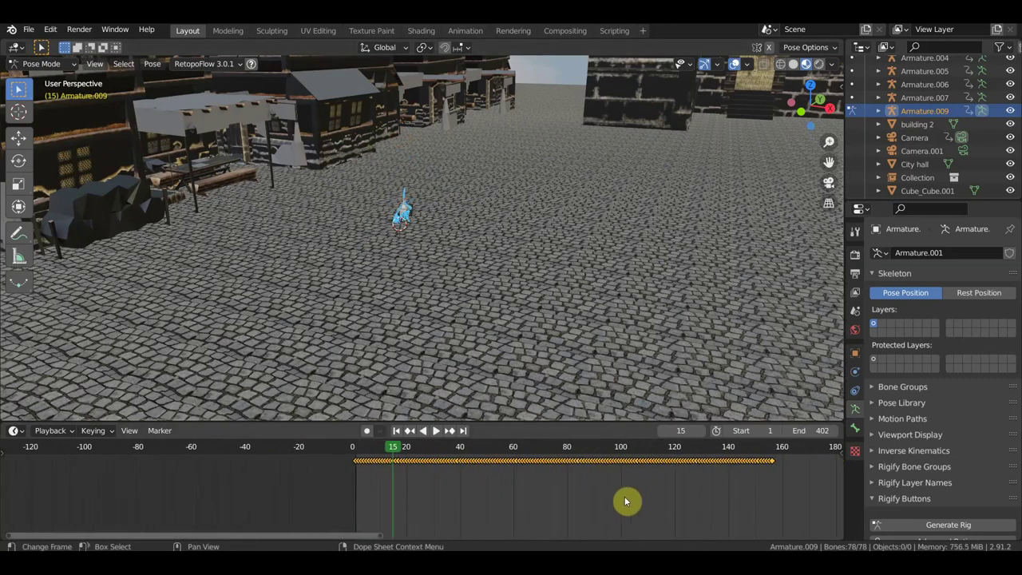
pyautogui.scroll(-3, 610, 508)
pyautogui.scroll(1, 354, 440)
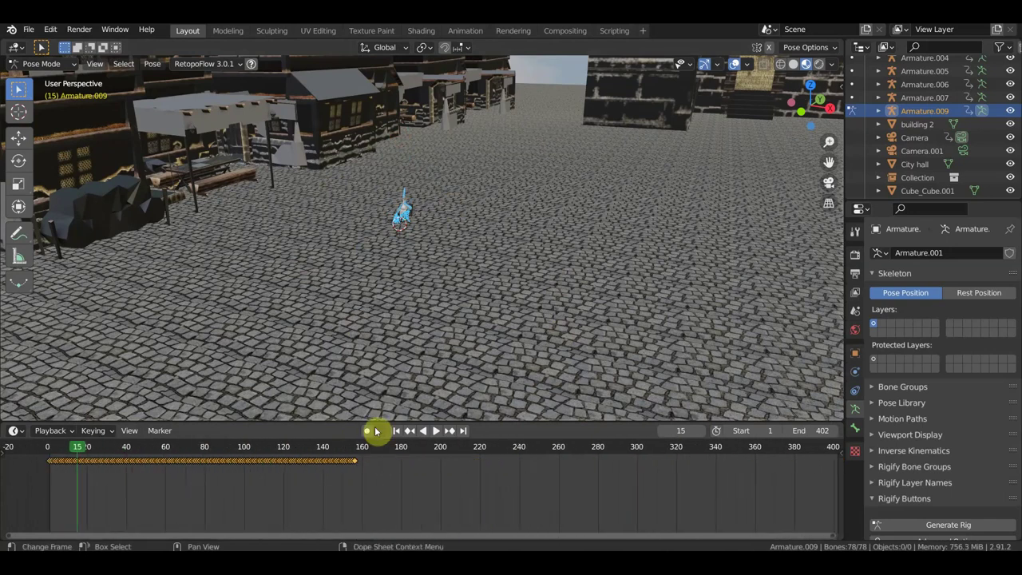
pyautogui.scroll(-3, 450, 450)
pyautogui.moveTo(473, 392)
pyautogui.mouseDown(button='middle')
pyautogui.moveTo(493, 315)
pyautogui.moveTo(411, 310)
pyautogui.moveTo(488, 306)
pyautogui.moveTo(535, 289)
pyautogui.mouseUp(button='middle')
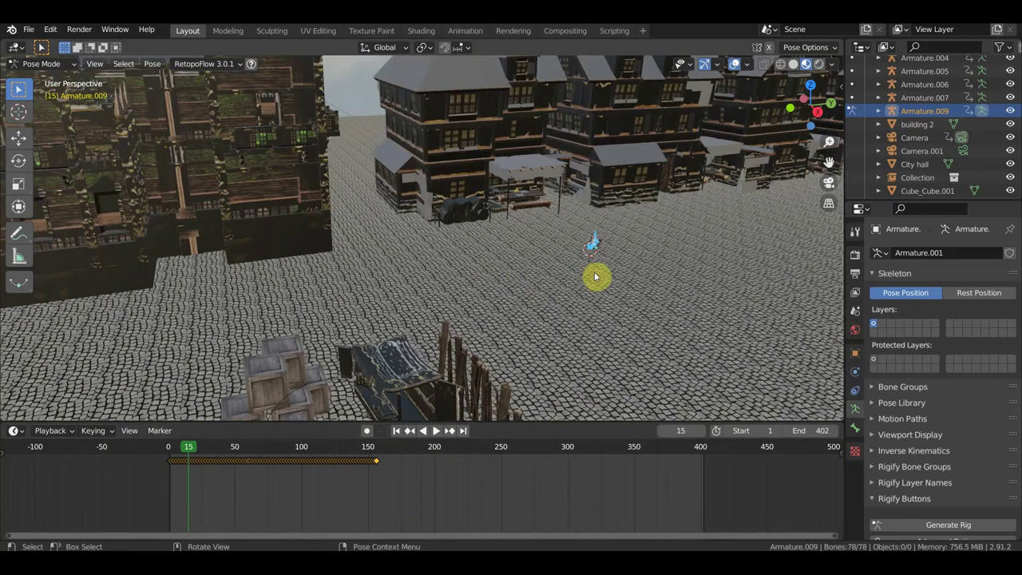
# Step: Switch the armature back to Object Mode and orbit down toward the market stalls
pyautogui.hotkey('ctrl', 'Tab')
pyautogui.scroll(-2, 583, 227)
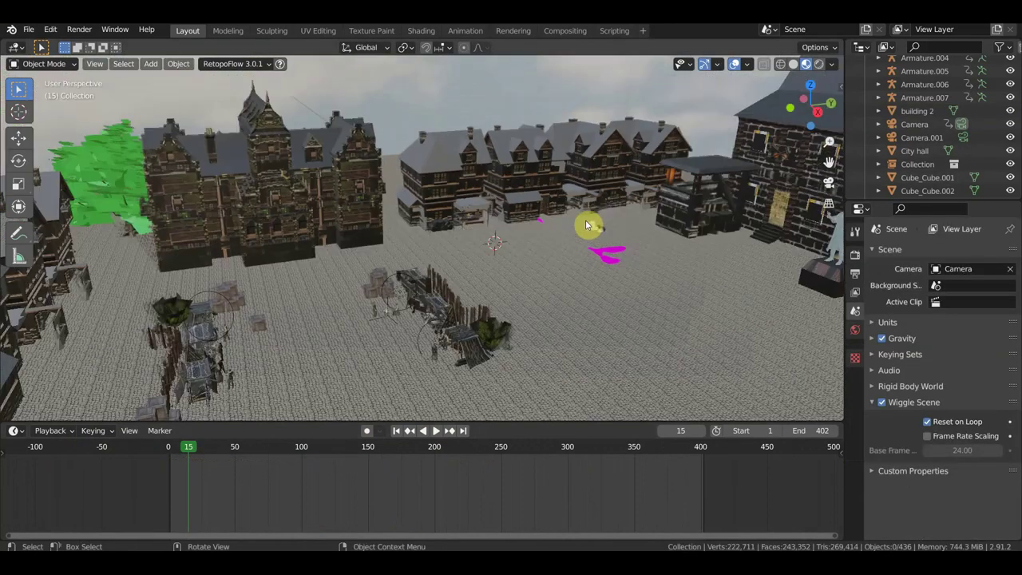
pyautogui.scroll(3, 573, 230)
pyautogui.moveTo(570, 229)
pyautogui.mouseDown(button='middle')
pyautogui.moveTo(673, 159)
pyautogui.moveTo(746, 86)
pyautogui.moveTo(715, 106)
pyautogui.mouseUp(button='middle')
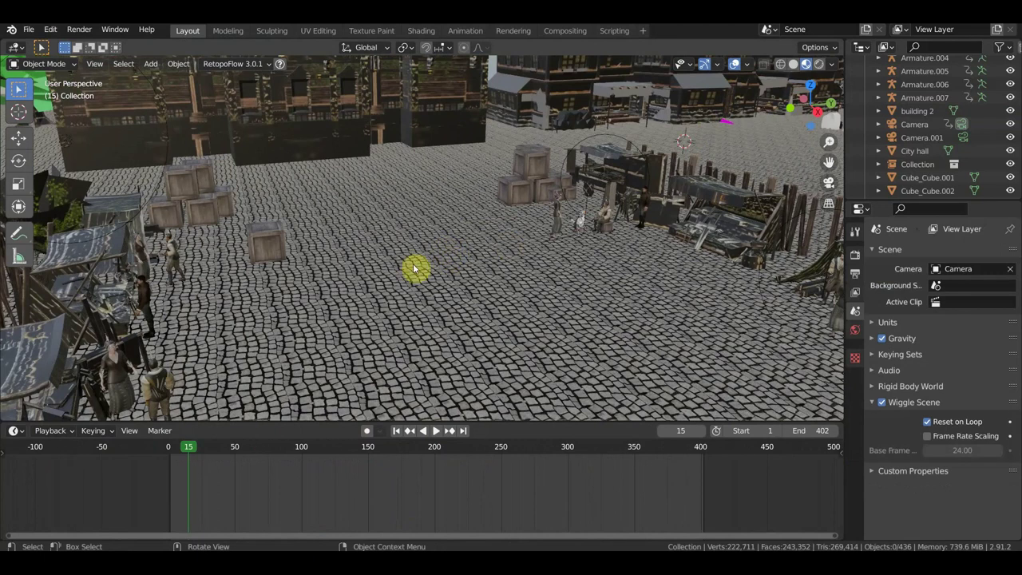
pyautogui.scroll(-5, 410, 260)
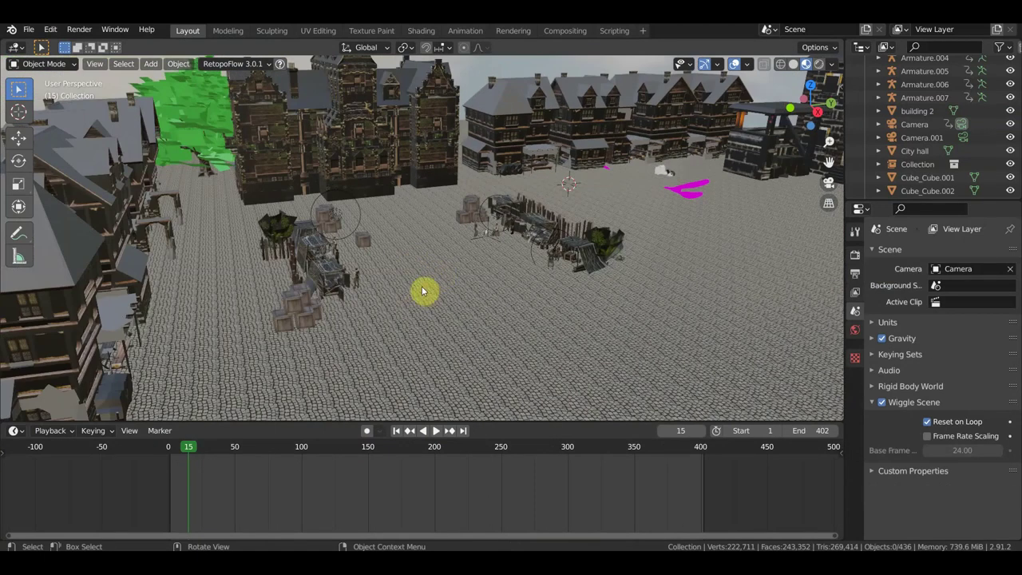
pyautogui.click(455, 287)
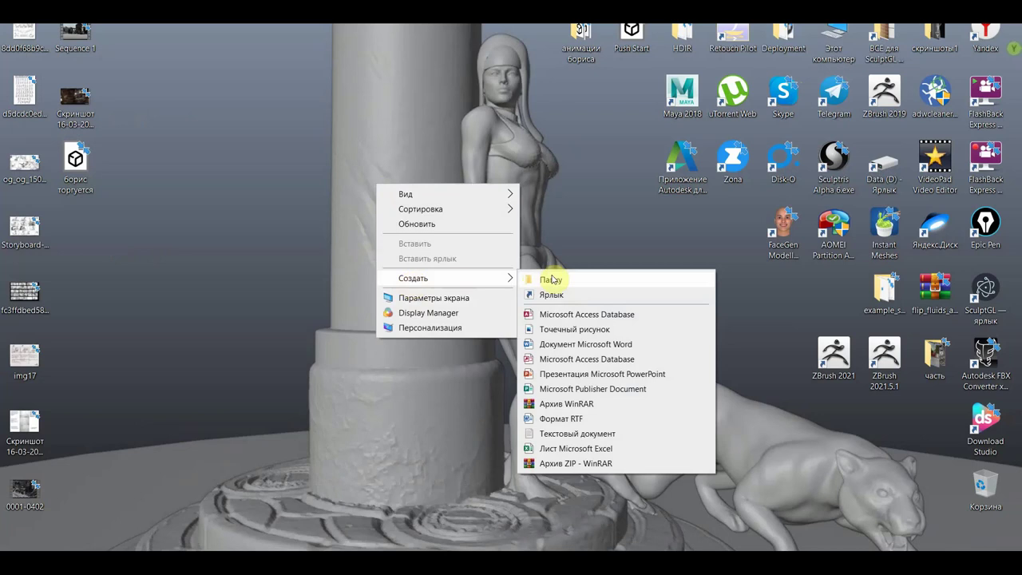
# Step: Make a new desktop folder named линк сцена, put линк перс inside it, and open it
pyautogui.click(545, 280)
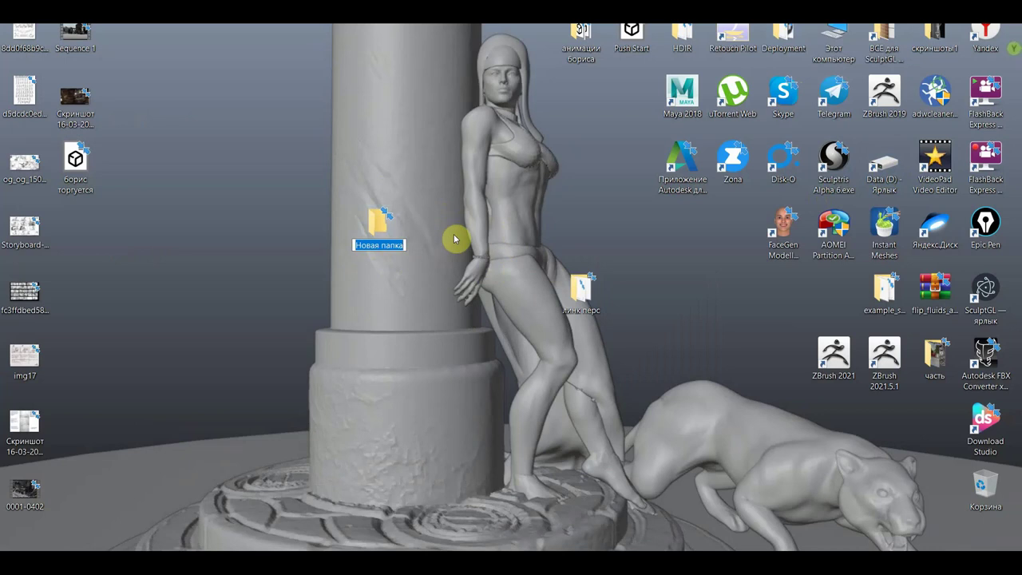
pyautogui.write('линк сцена')
pyautogui.press('Return')
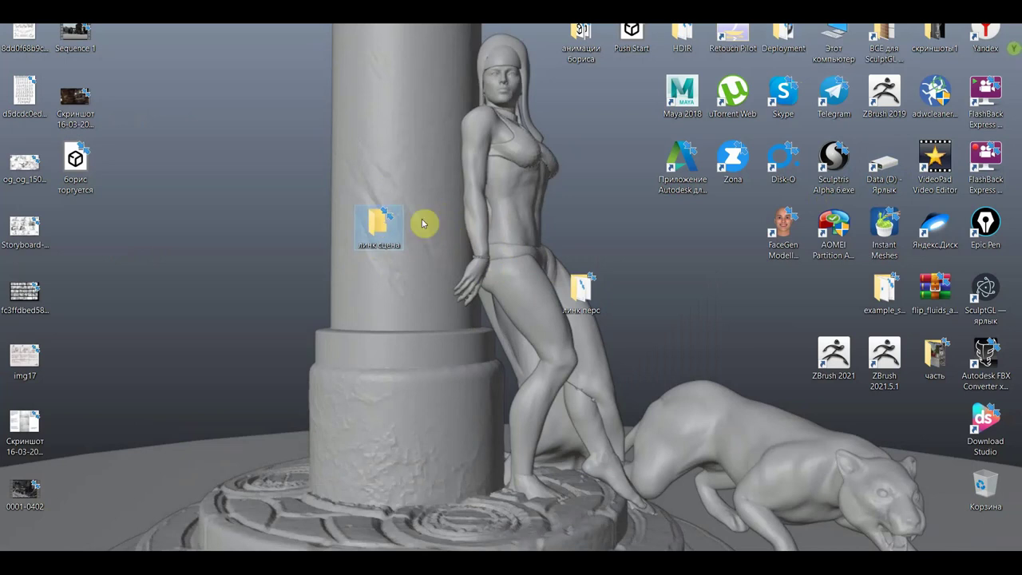
pyautogui.moveTo(583, 292); pyautogui.dragTo(379, 227)
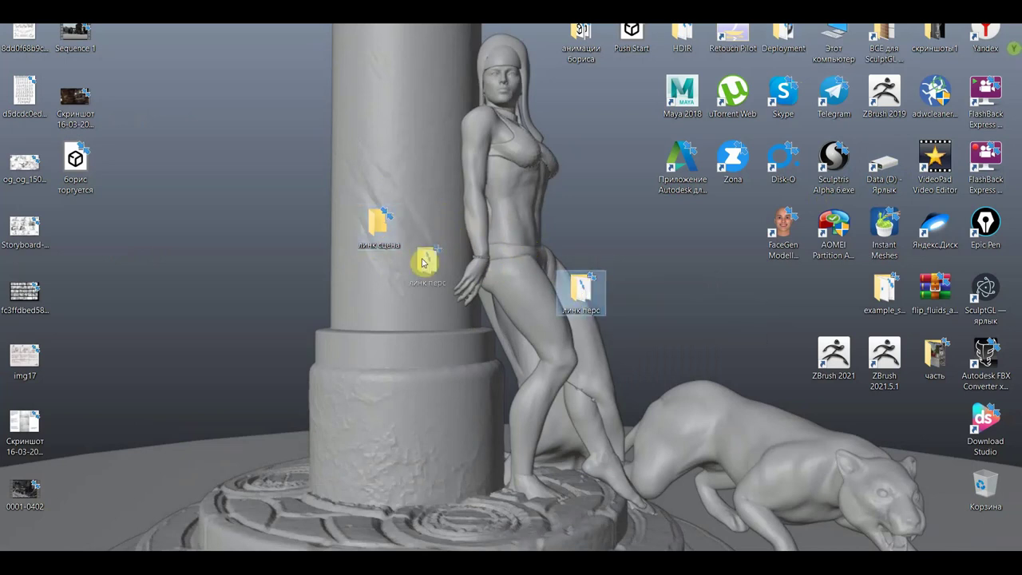
pyautogui.doubleClick(379, 228)
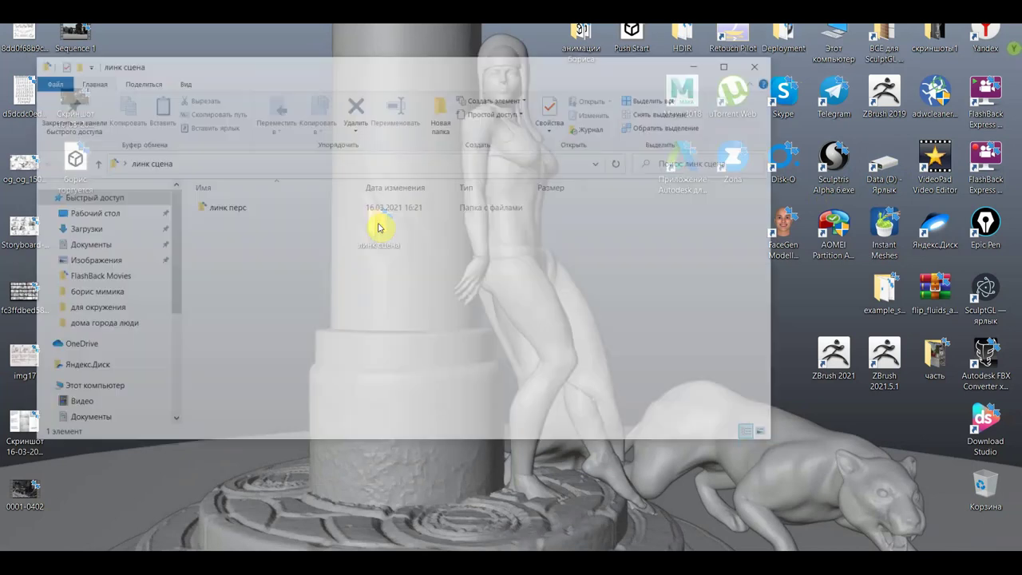
# Step: Open the линк перс folder and maximize the File Explorer window
pyautogui.click(199, 209)
pyautogui.doubleClick(198, 209)
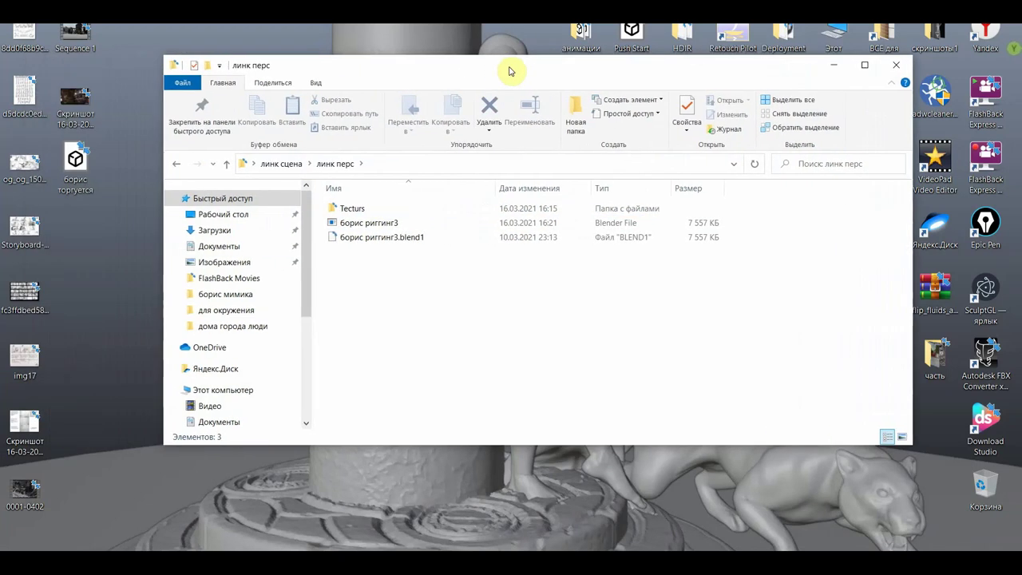
pyautogui.moveTo(375, 70); pyautogui.dragTo(512, 77)
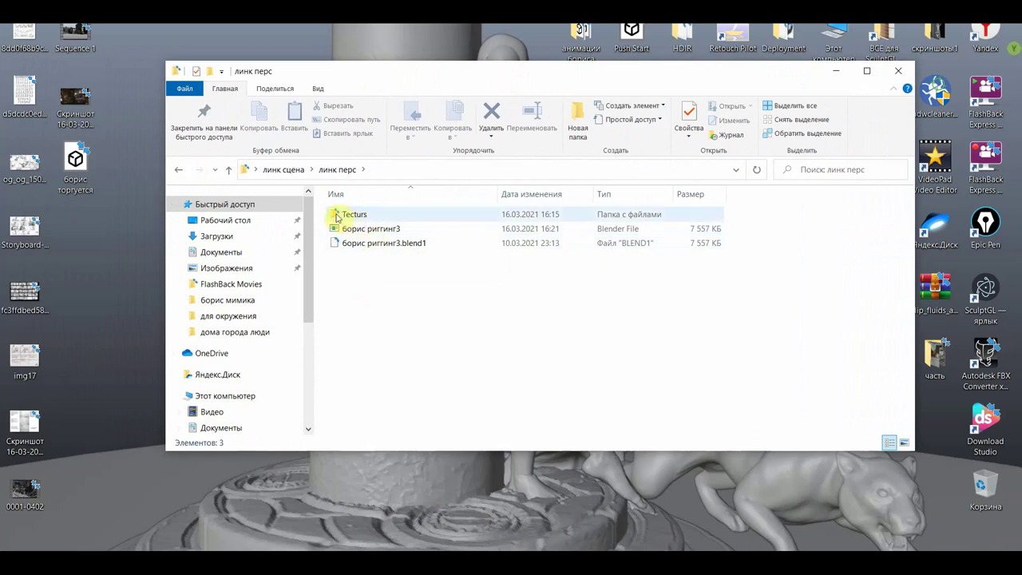
pyautogui.click(867, 70)
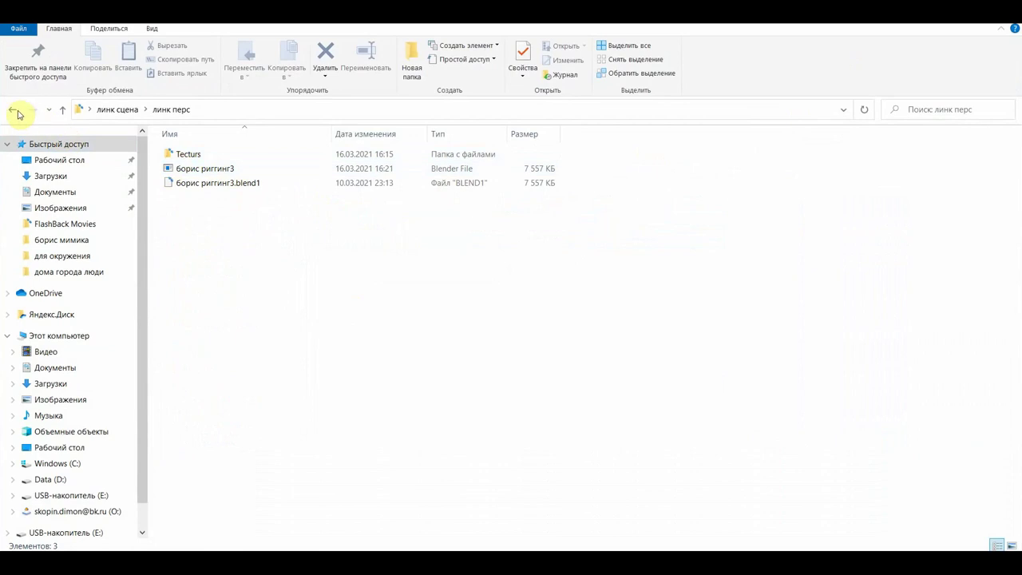
# Step: Back in линк сцена, create a new folder named основная and open it
pyautogui.click(13, 110)
pyautogui.rightClick(230, 228)
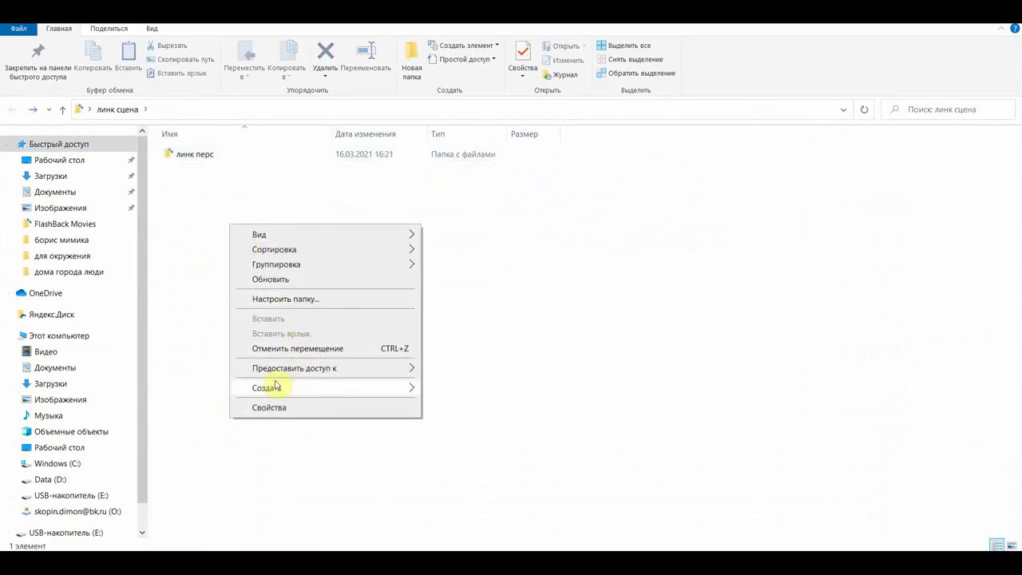
pyautogui.moveTo(266, 387)
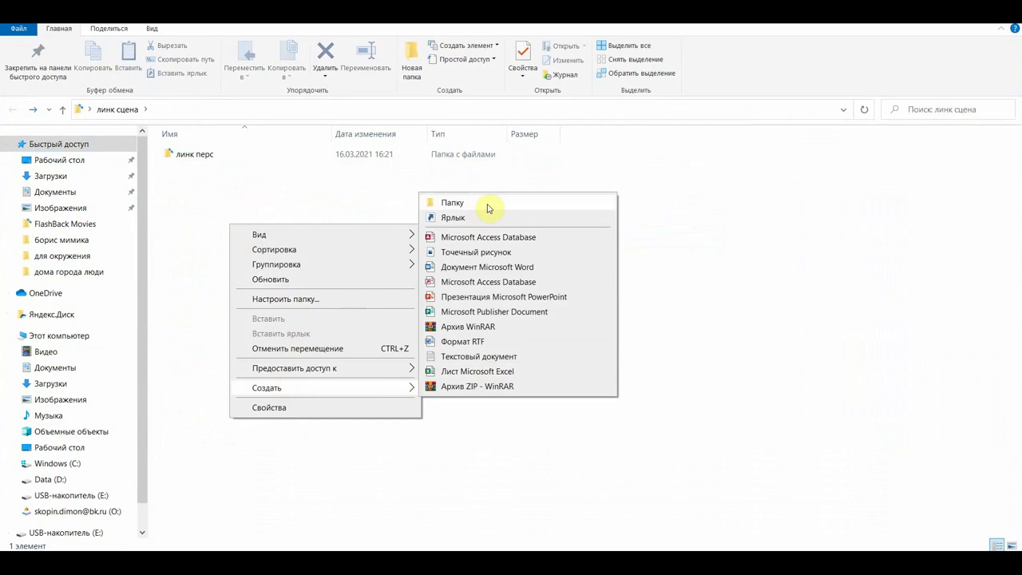
pyautogui.click(489, 205)
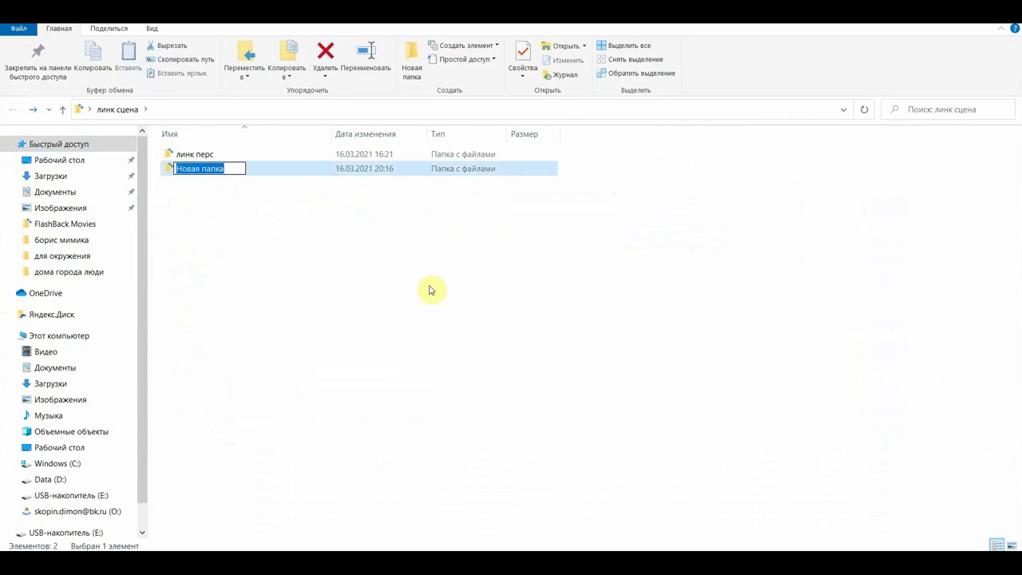
pyautogui.write('ов')
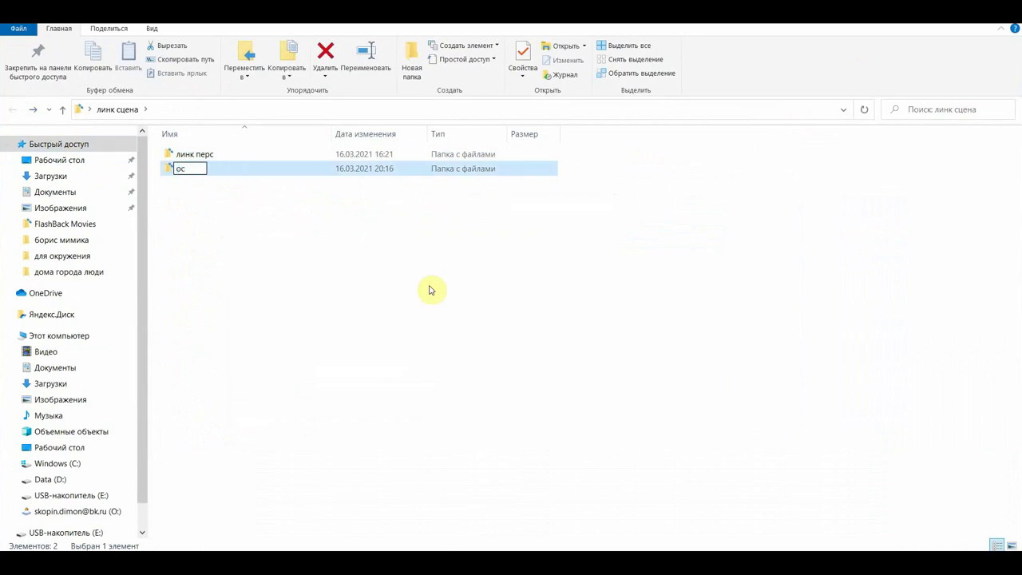
pyautogui.write('ная')
pyautogui.press('Return')
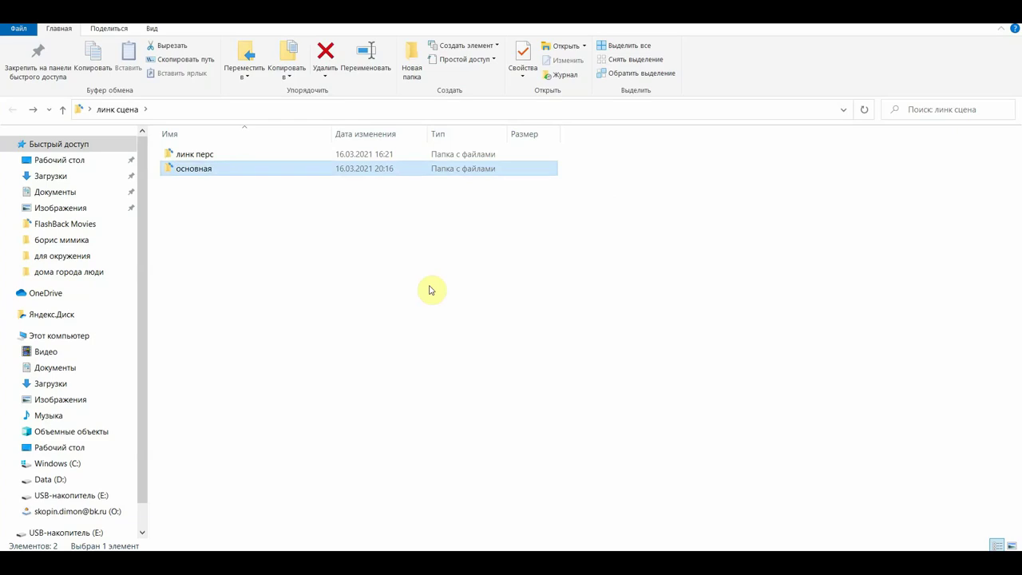
pyautogui.doubleClick(168, 172)
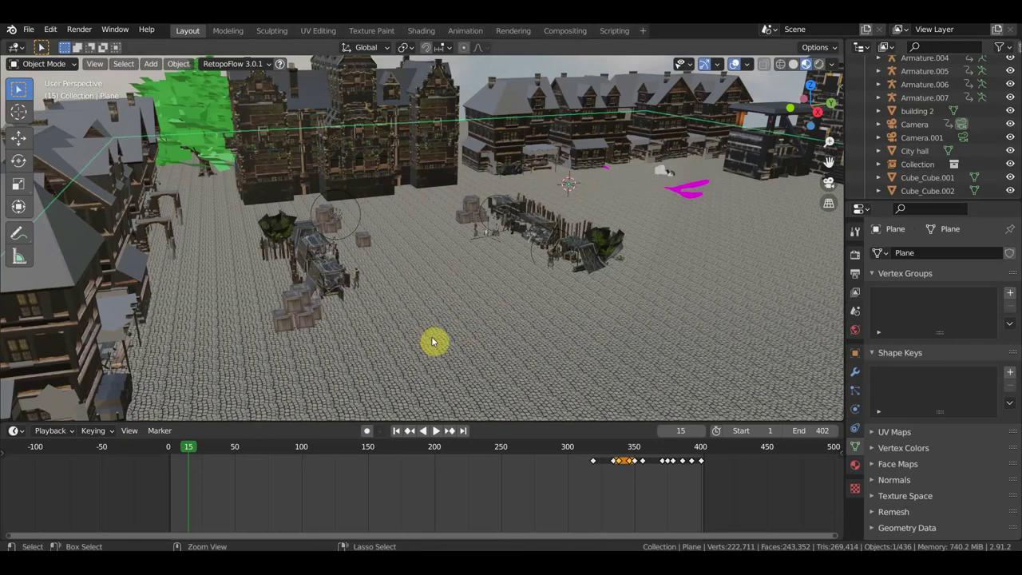
# Step: Delete all objects except the ground plane and reframe the view on it
pyautogui.press('a')
pyautogui.press('Delete')
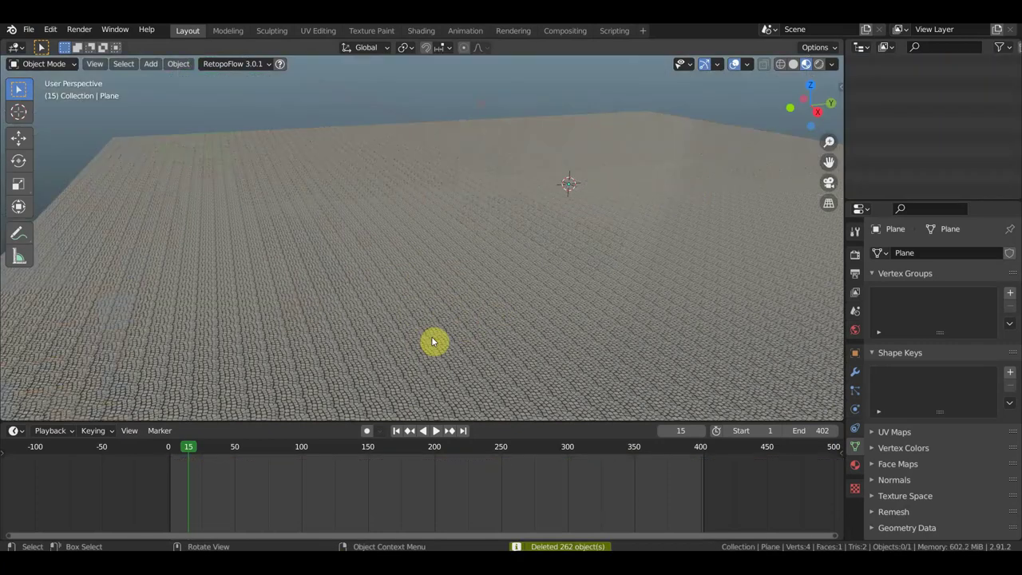
pyautogui.scroll(-5, 485, 268)
pyautogui.moveTo(471, 263); pyautogui.dragTo(447, 249, button='middle')
# Step: Save the scene as город для сцены.blend in Desktop > линк сцена > основная
pyautogui.click(29, 32)
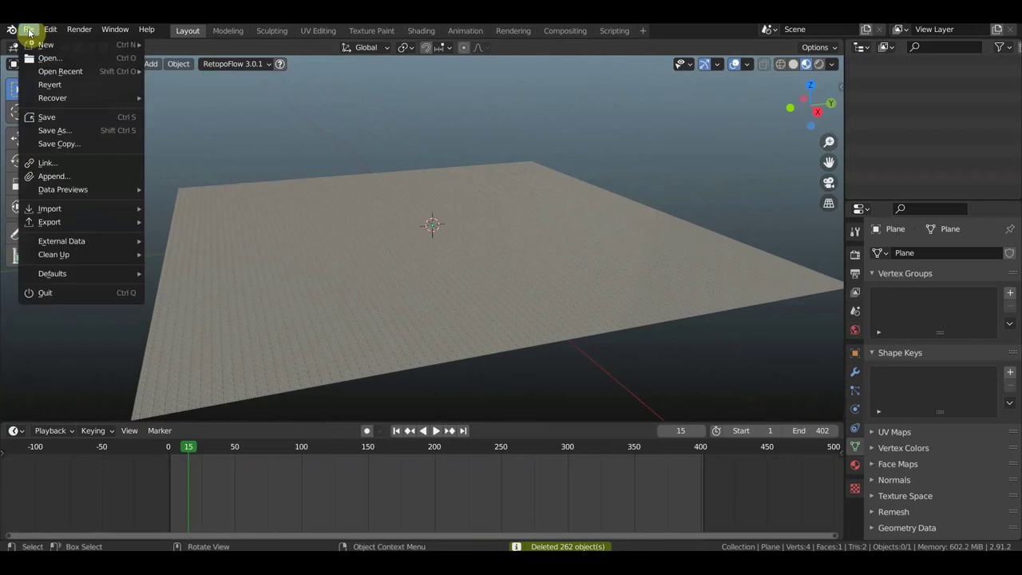
pyautogui.click(65, 131)
pyautogui.click(206, 247)
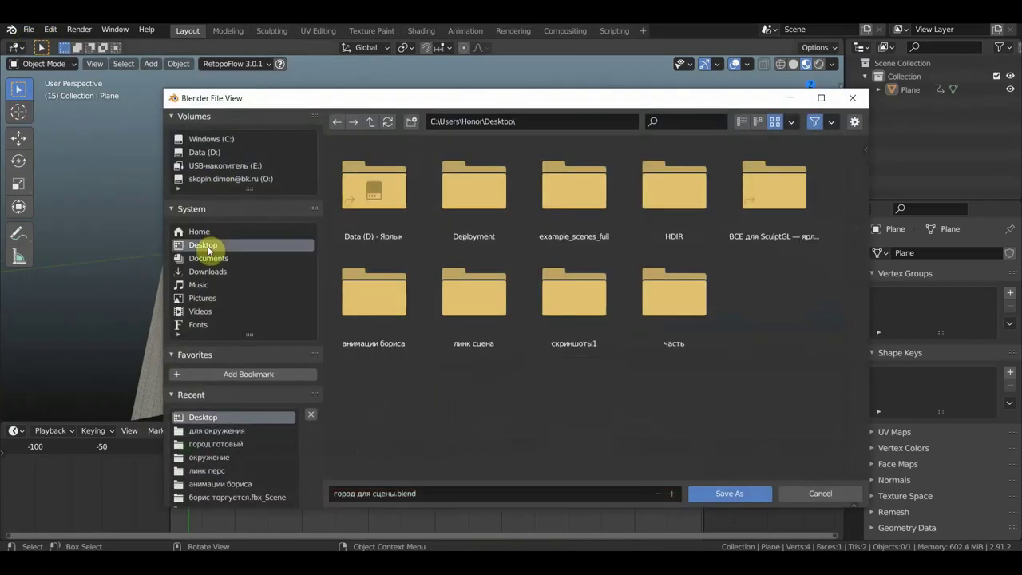
pyautogui.doubleClick(476, 320)
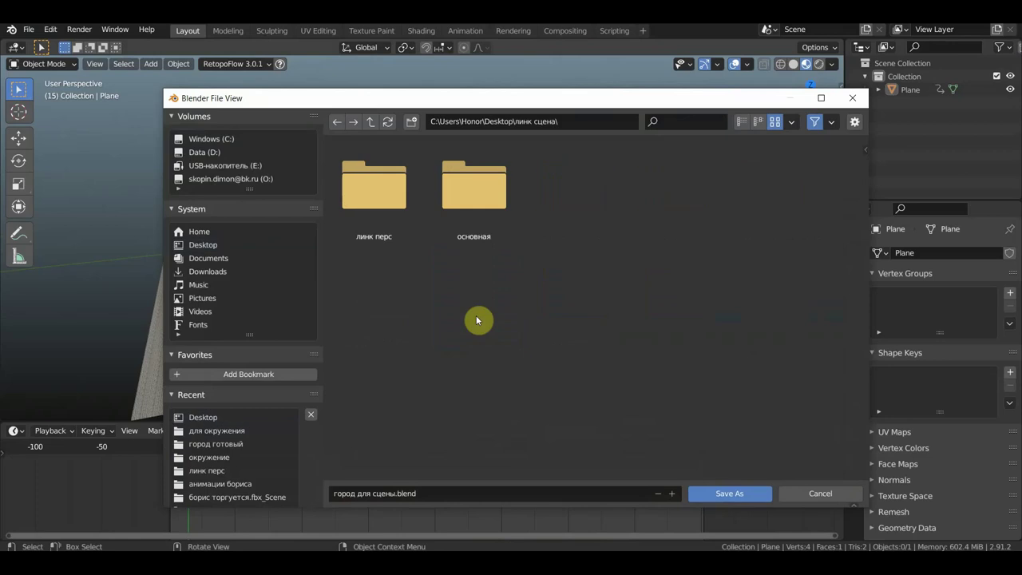
pyautogui.doubleClick(490, 217)
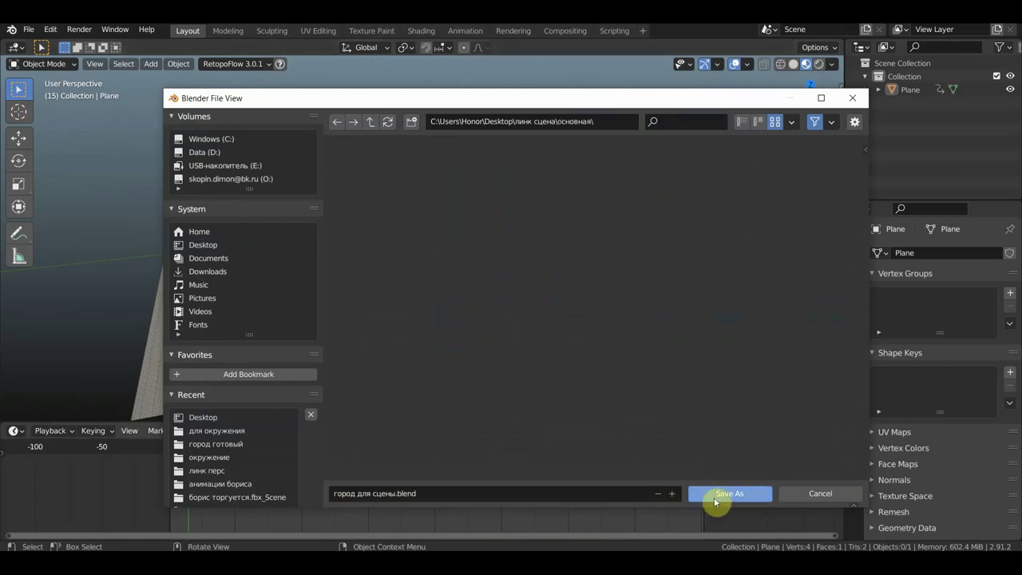
pyautogui.click(730, 495)
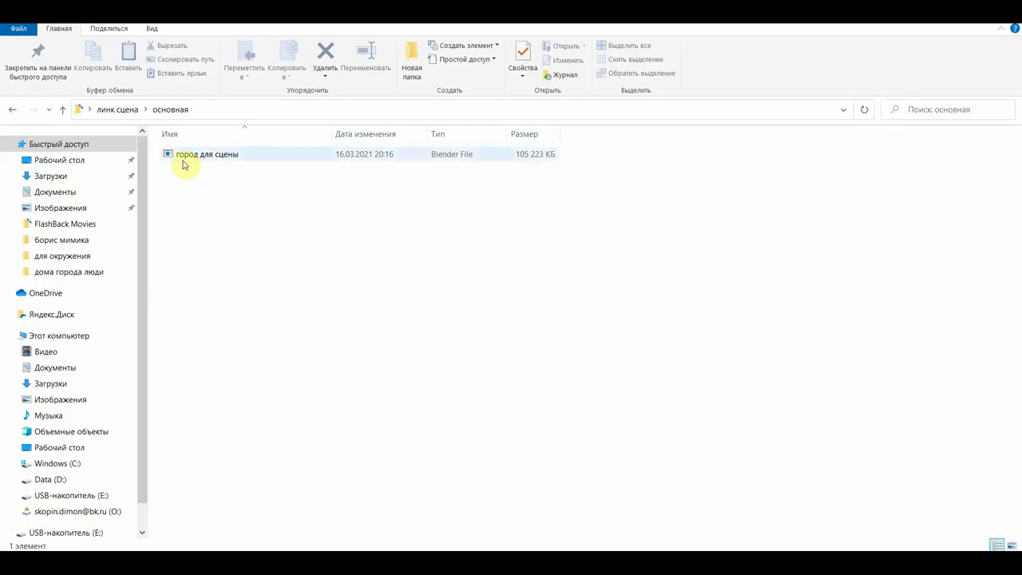
# Step: Create a new folder named tekturs inside основная
pyautogui.rightClick(254, 205)
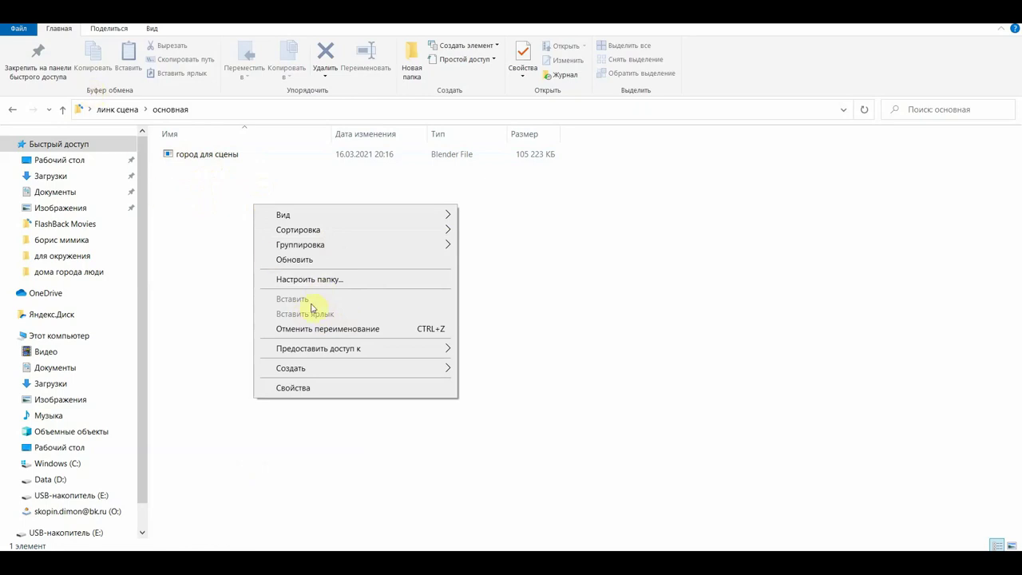
pyautogui.moveTo(291, 369)
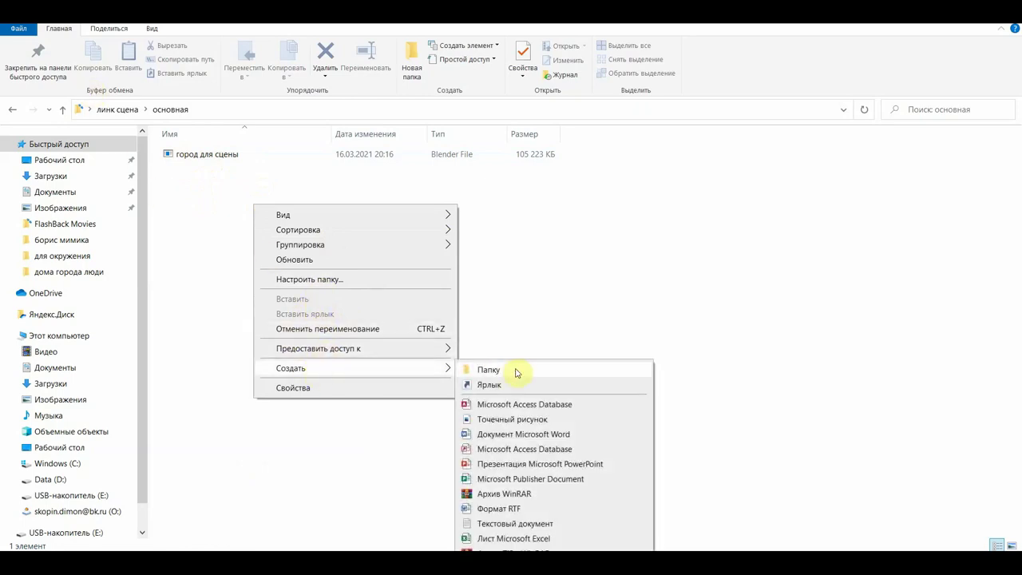
pyautogui.click(511, 370)
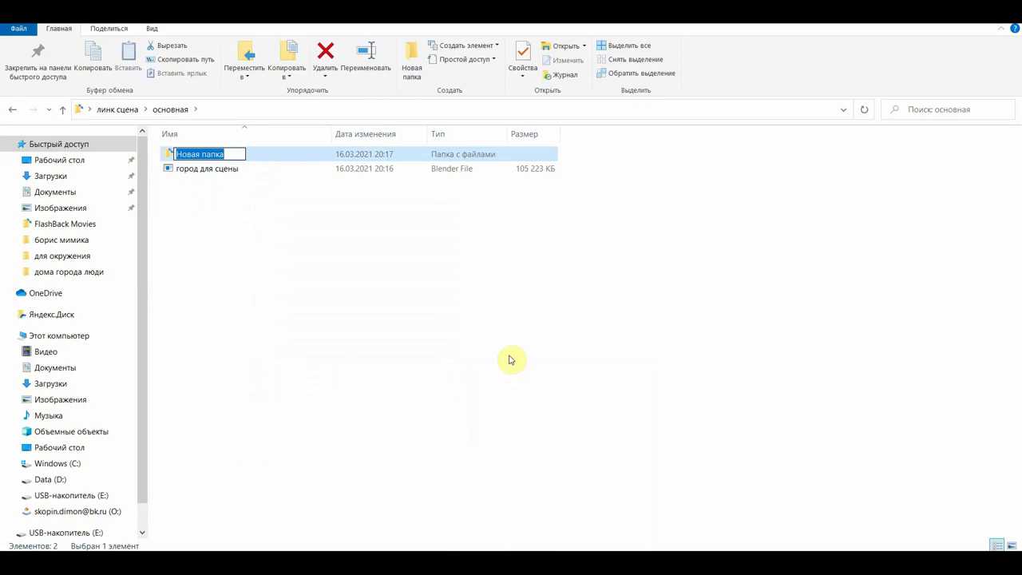
pyautogui.write('texturs')
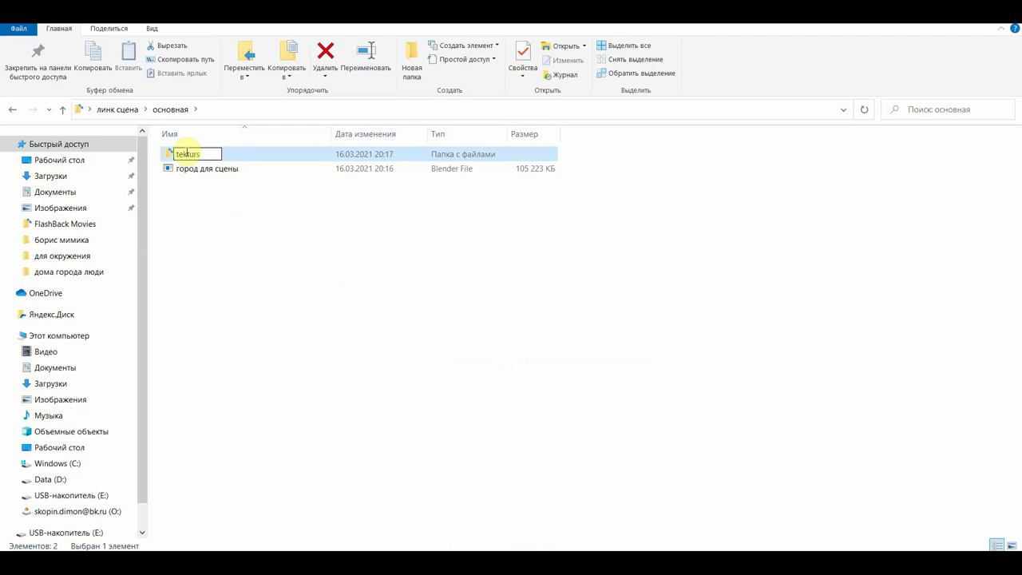
pyautogui.press('Return')
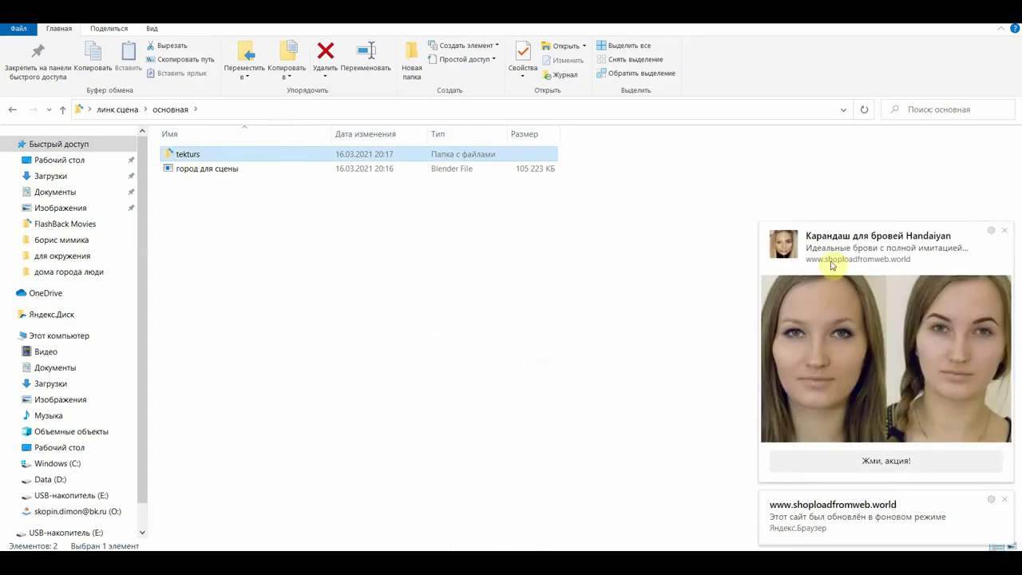
# Step: Dismiss the browser notifications and go back to the линк сцена folder
pyautogui.click(1005, 232)
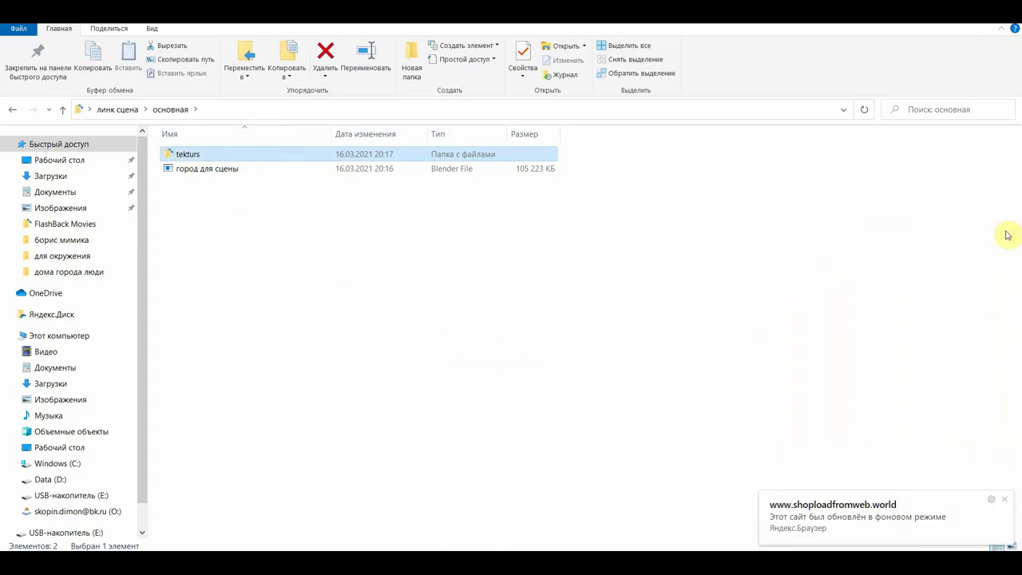
pyautogui.click(1007, 501)
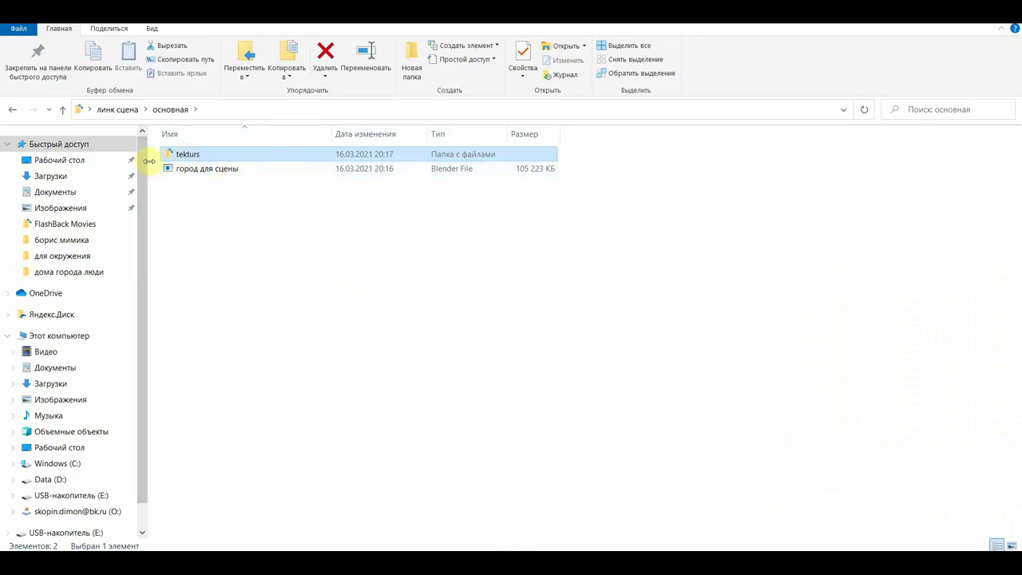
pyautogui.click(11, 110)
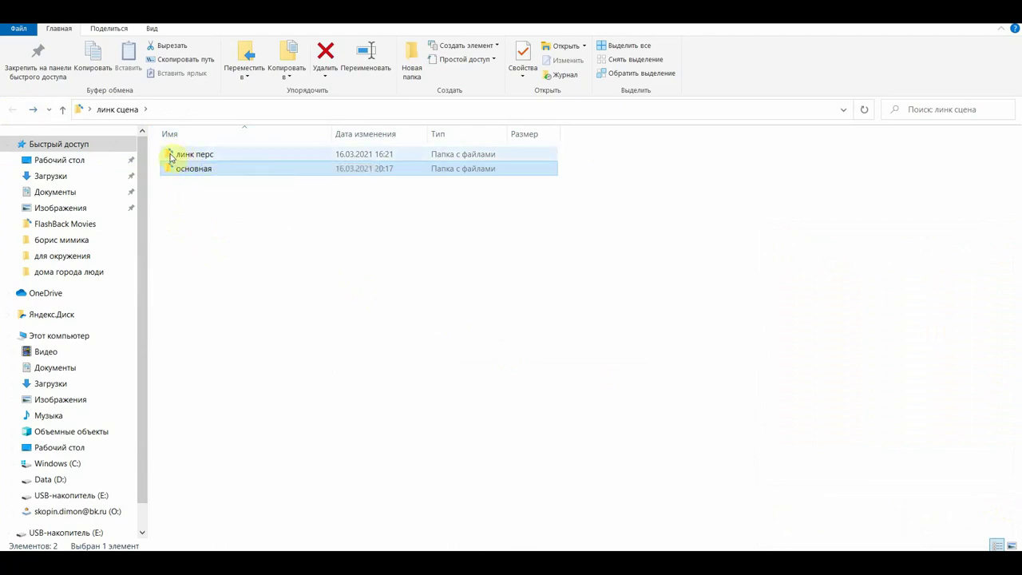
# Step: Rename the линк перс folder to персоуf;1
pyautogui.click(189, 158)
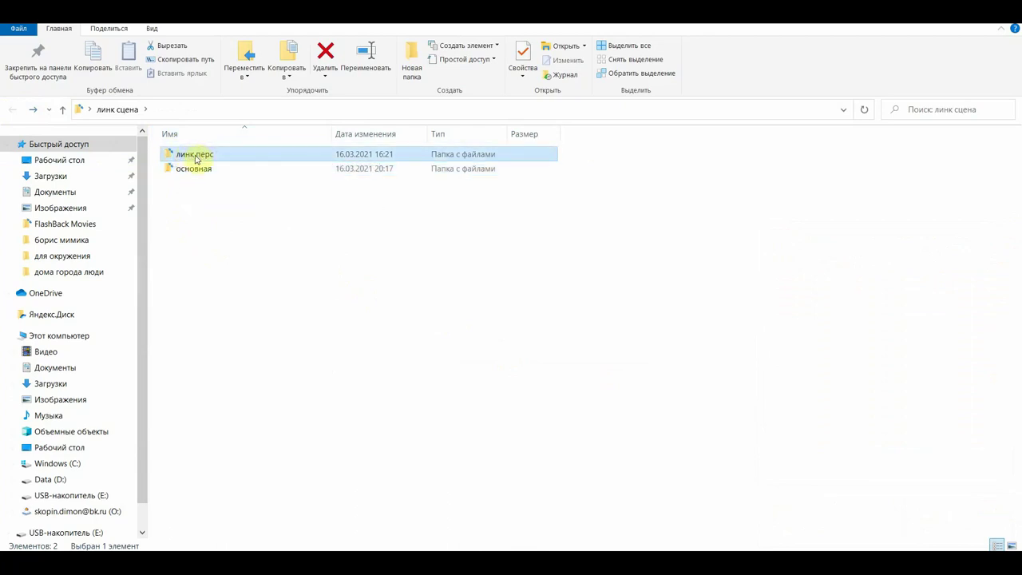
pyautogui.click(196, 157)
pyautogui.write('персyf:1')
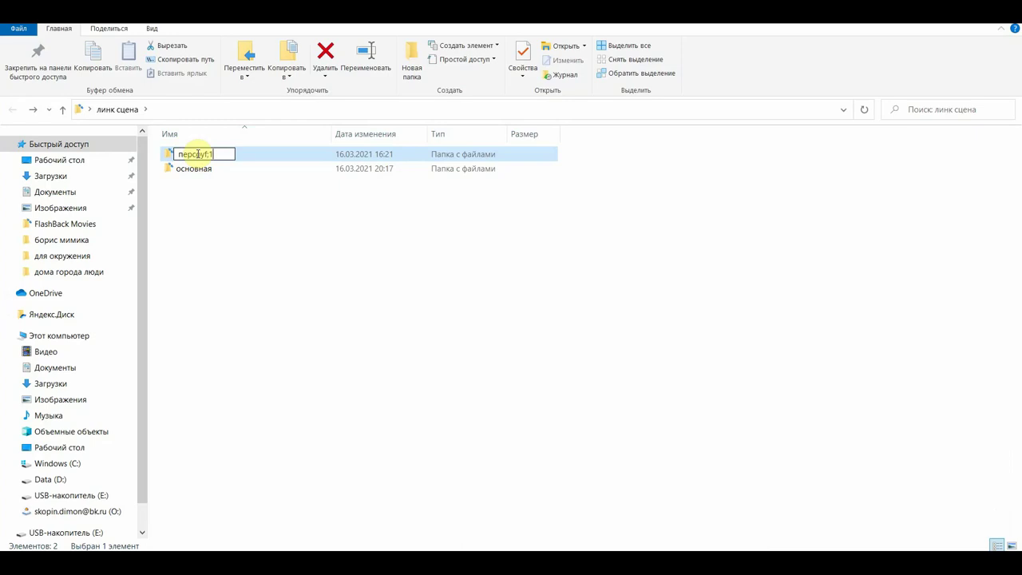
pyautogui.press('Return')
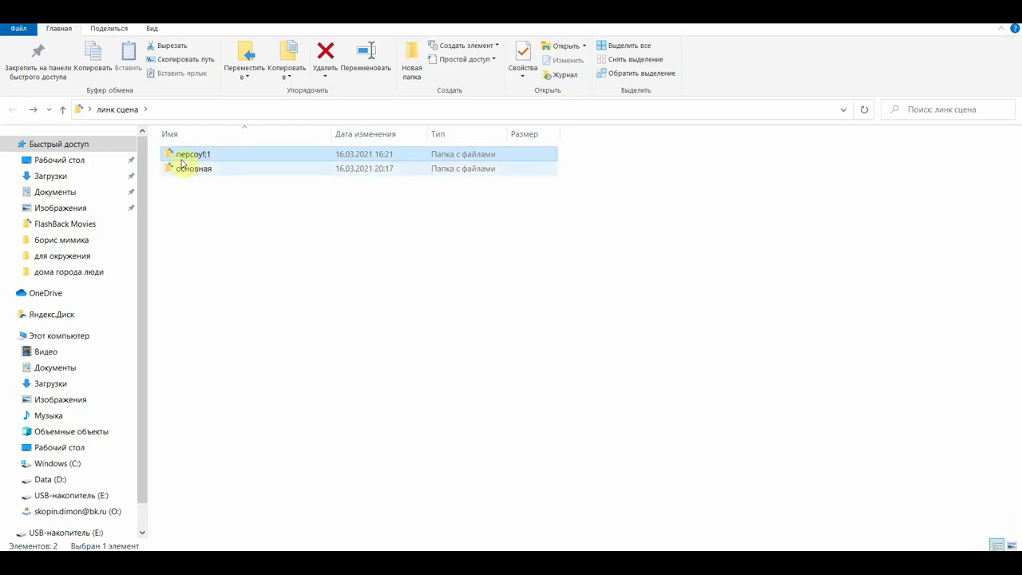
# Step: Open персоуf;1 to check its contents, then return to линк сцена
pyautogui.doubleClick(169, 154)
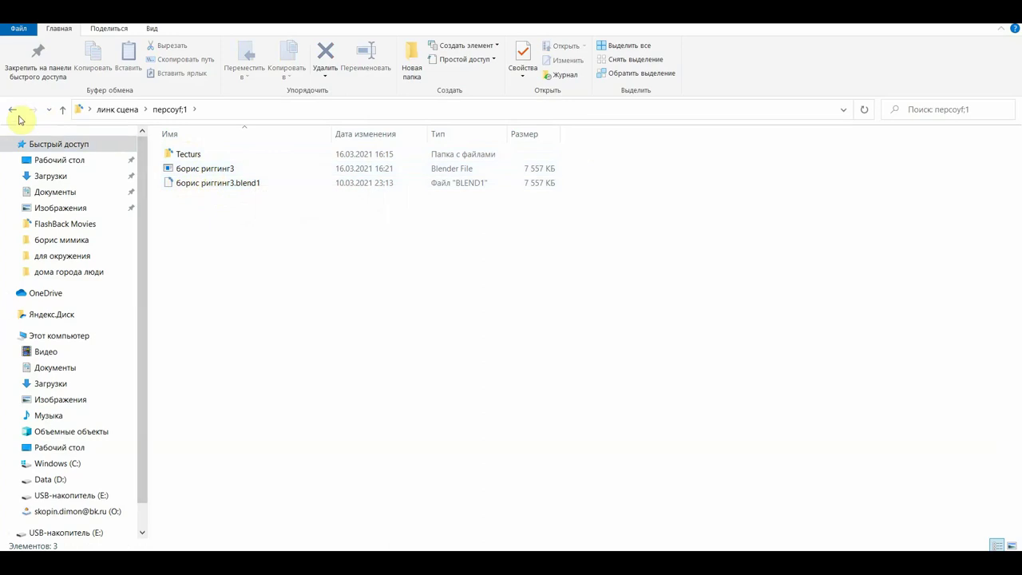
pyautogui.click(12, 112)
pyautogui.click(12, 112)
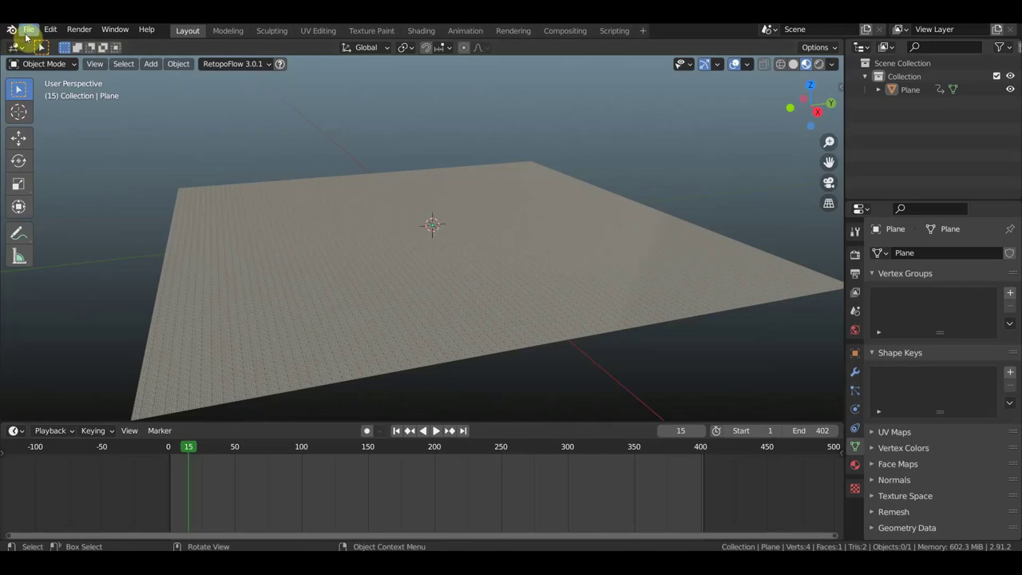
# Step: Open the recent борис торгуется.blend and switch the goose rig to Object Mode
pyautogui.click(29, 31)
pyautogui.moveTo(62, 241)
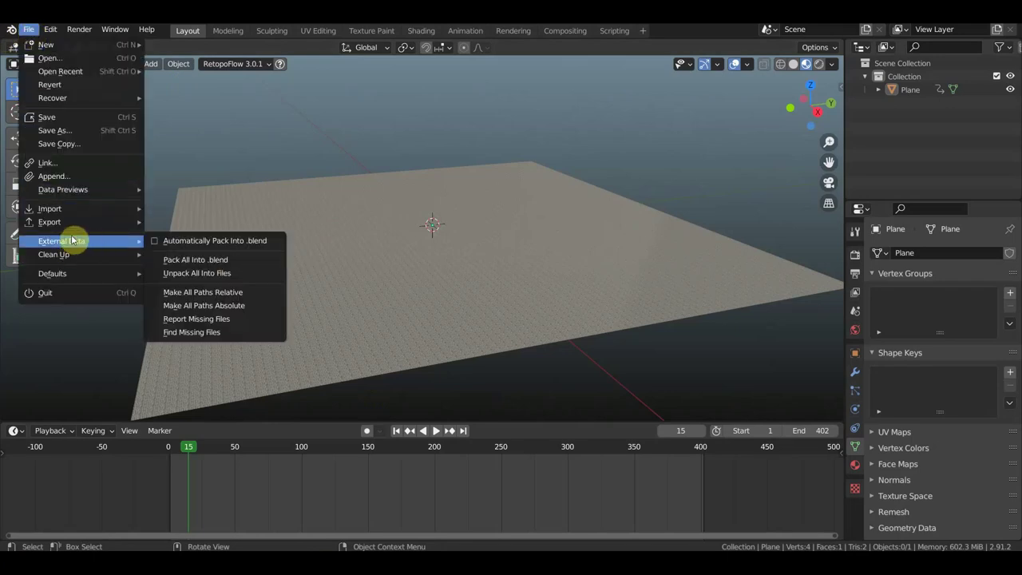
pyautogui.moveTo(61, 71)
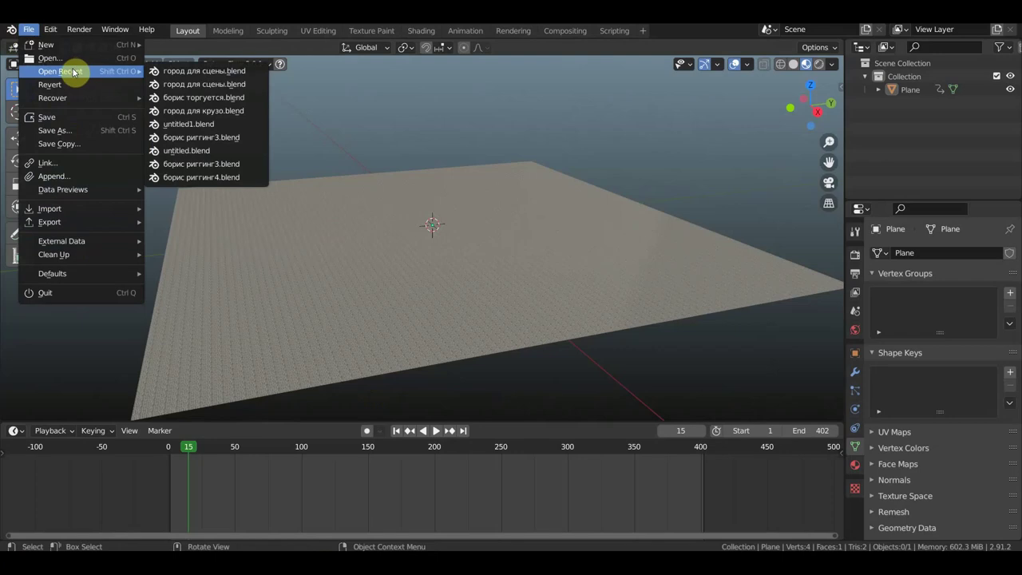
pyautogui.click(210, 96)
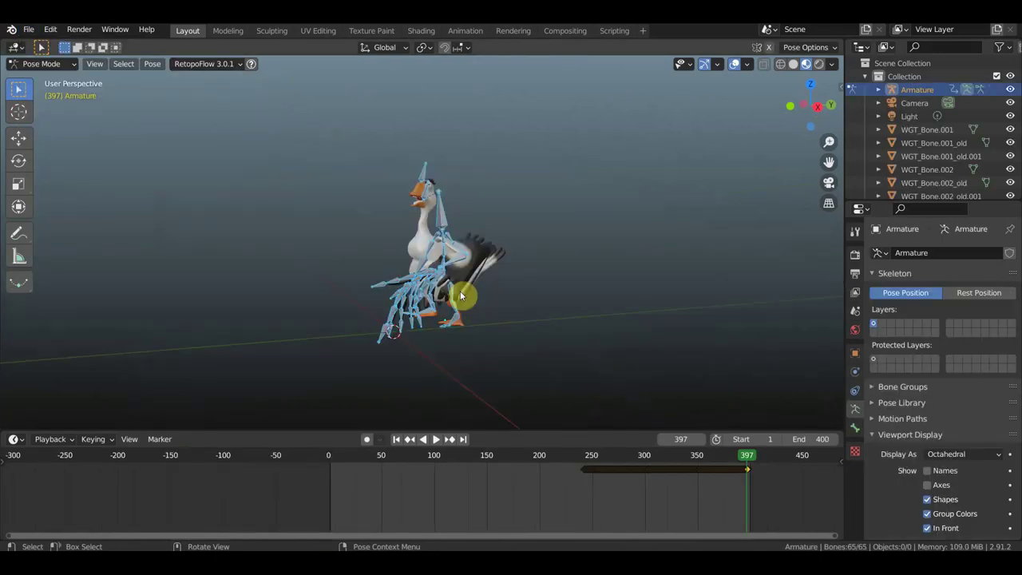
pyautogui.click(26, 29)
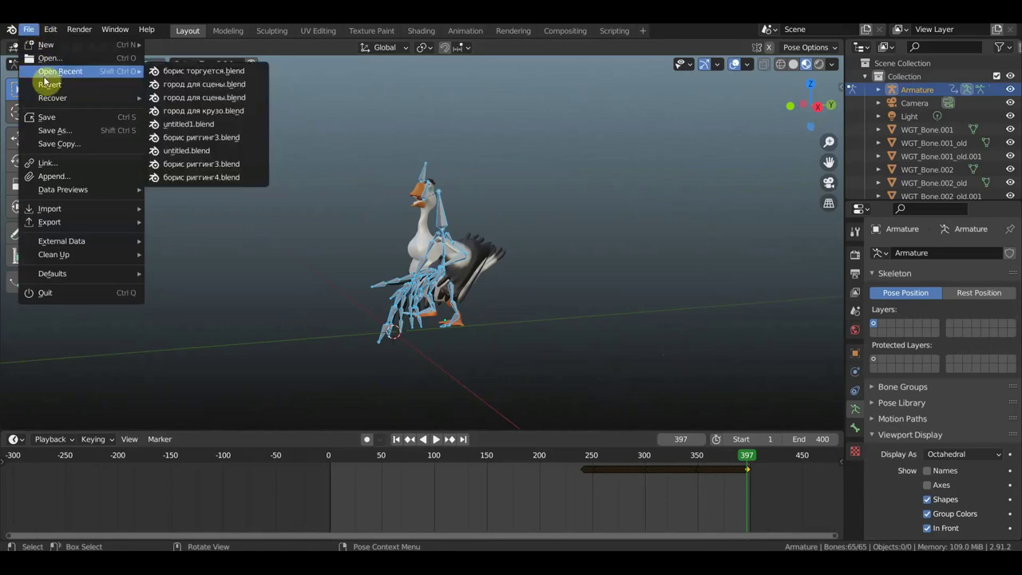
pyautogui.click(44, 64)
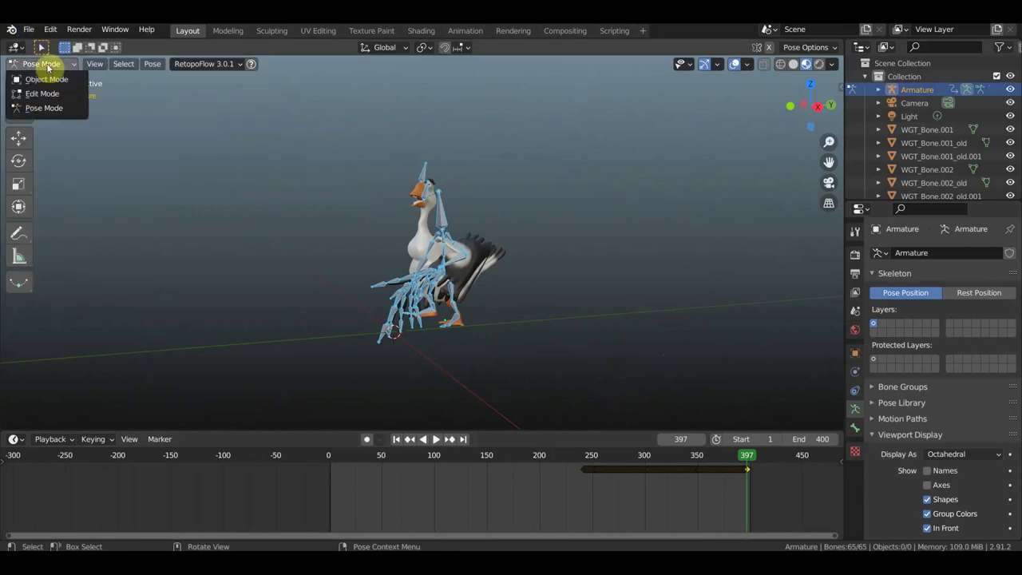
pyautogui.click(66, 80)
# Step: Save борис торгуется.blend into Desktop > линк сцена > персоуf;1
pyautogui.click(28, 29)
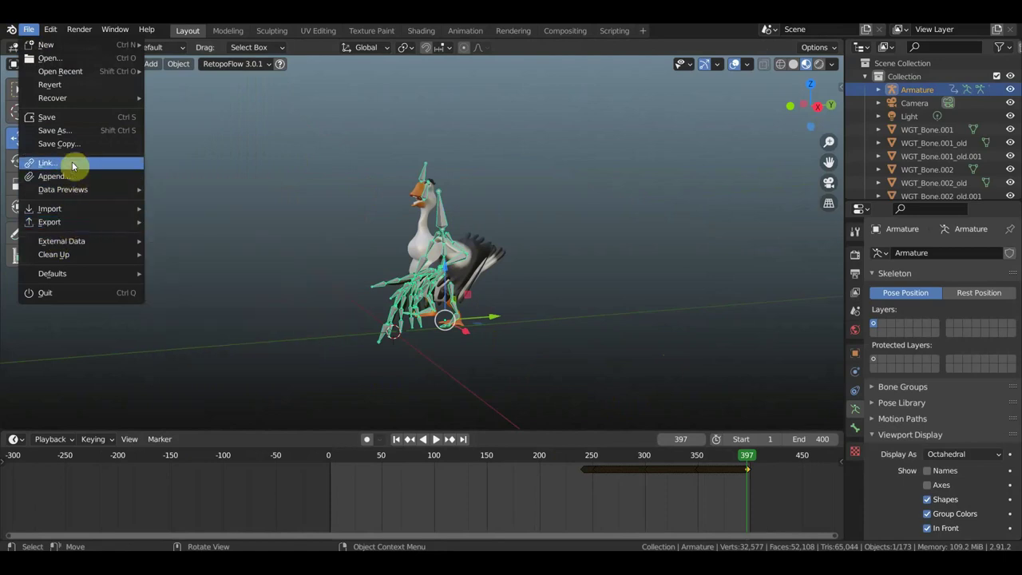
pyautogui.click(91, 133)
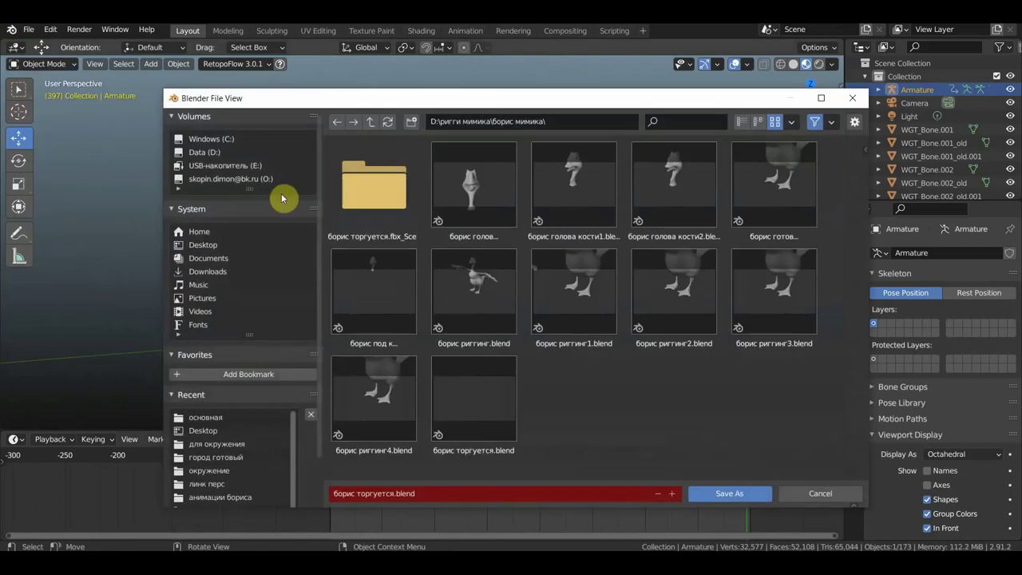
pyautogui.click(202, 244)
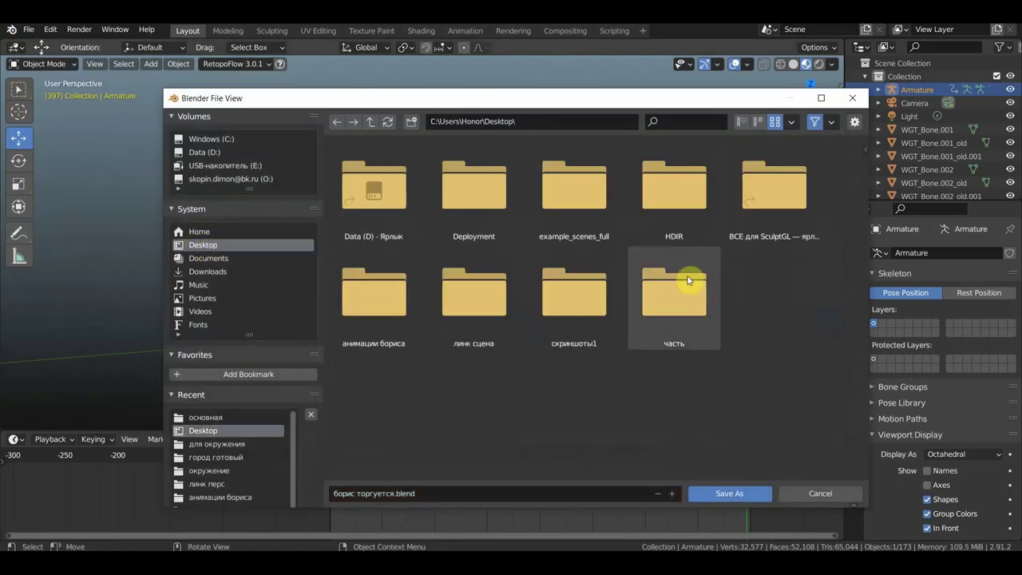
pyautogui.doubleClick(483, 321)
pyautogui.click(471, 207)
pyautogui.doubleClick(471, 208)
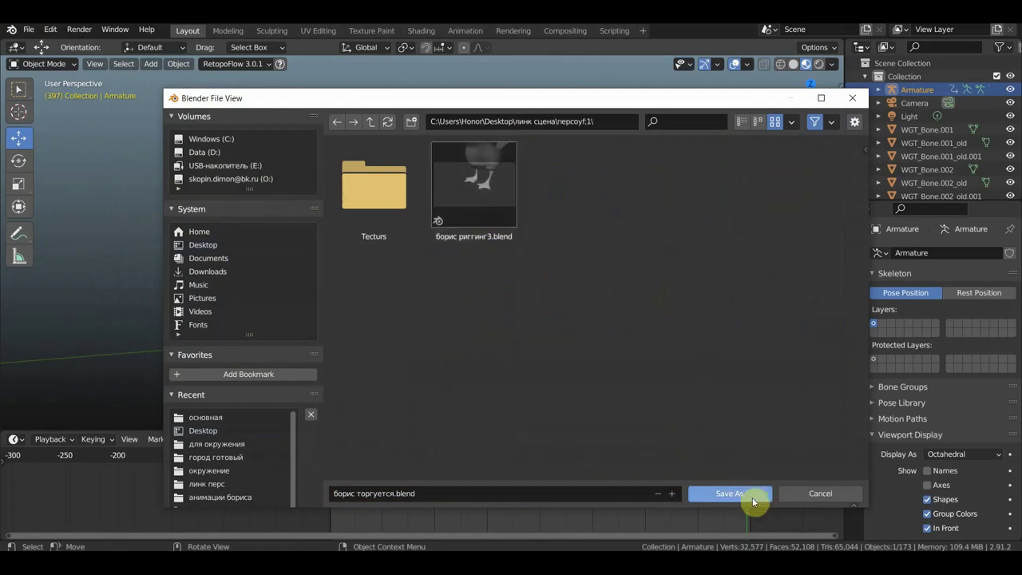
pyautogui.click(736, 493)
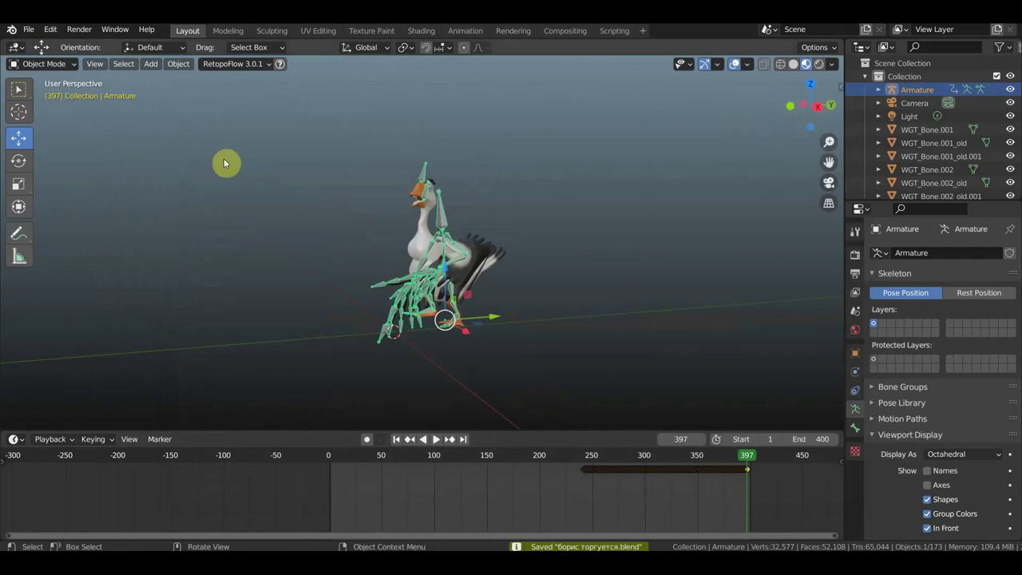
pyautogui.click(30, 32)
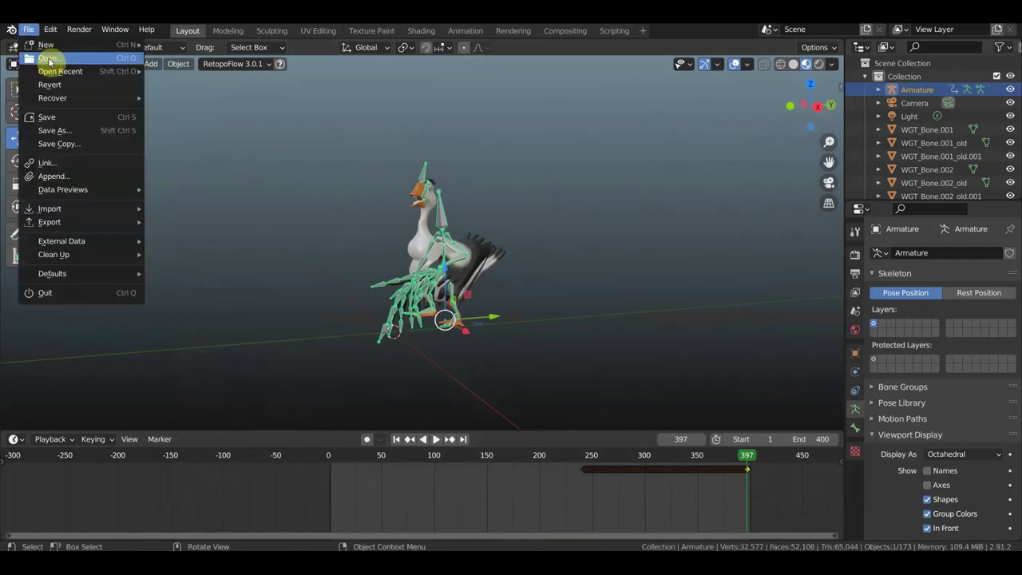
pyautogui.moveTo(61, 71)
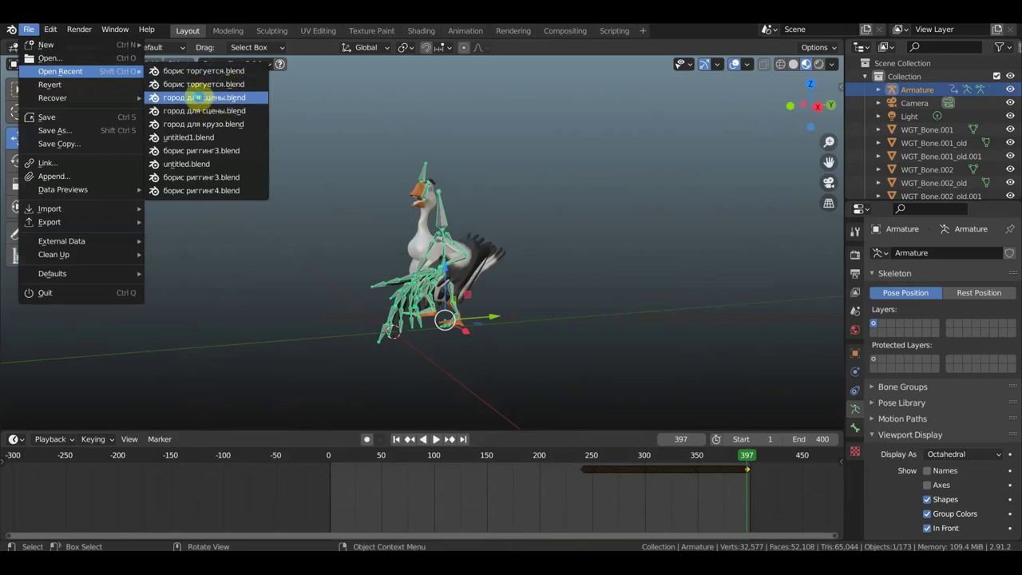
# Step: Load the city scene and browse into борис риггинг3.blend in the character folder for linking
pyautogui.press('Return')
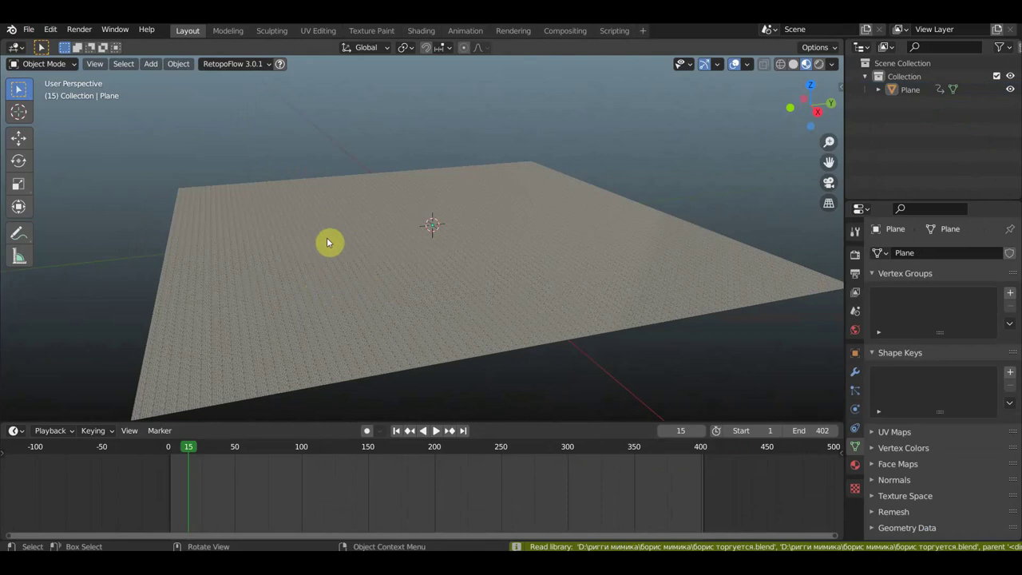
pyautogui.scroll(-3, 327, 239)
pyautogui.scroll(1, 325, 243)
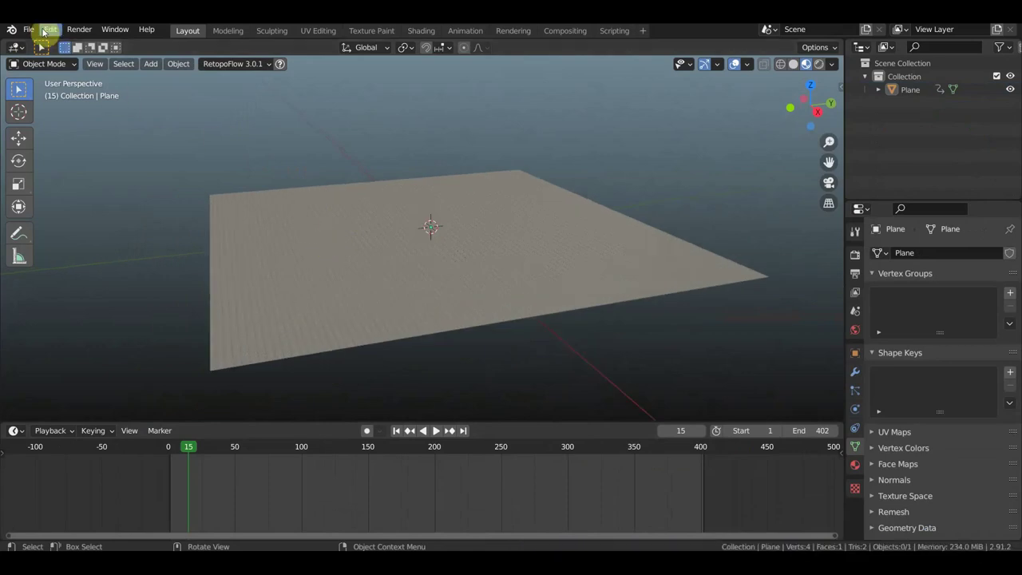
pyautogui.click(35, 30)
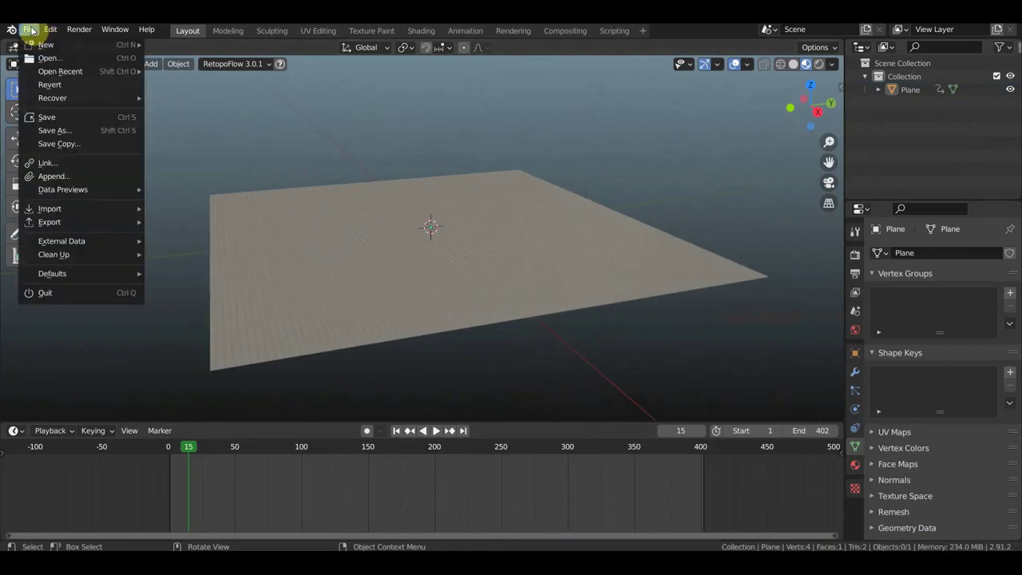
pyautogui.click(72, 164)
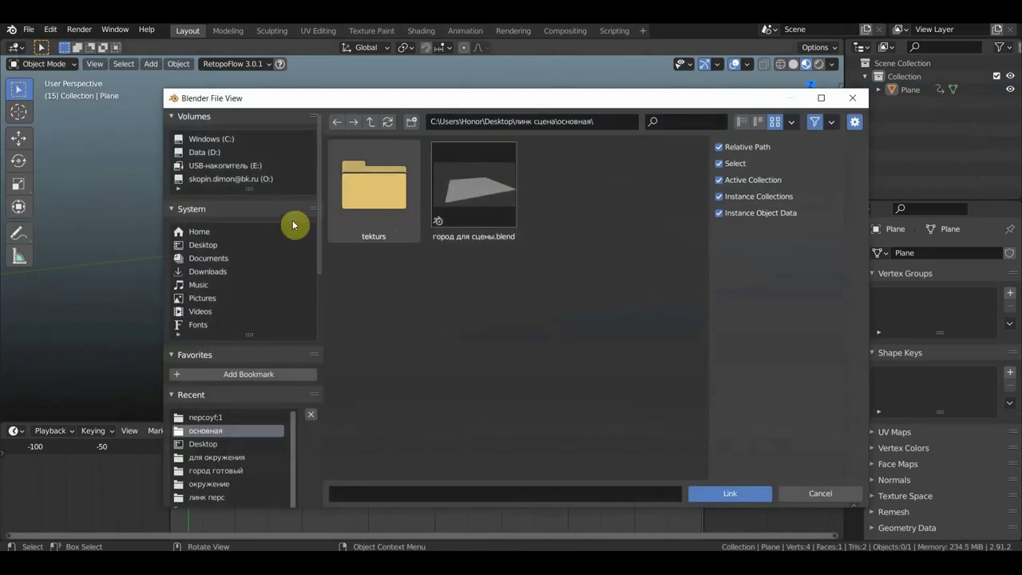
pyautogui.click(209, 244)
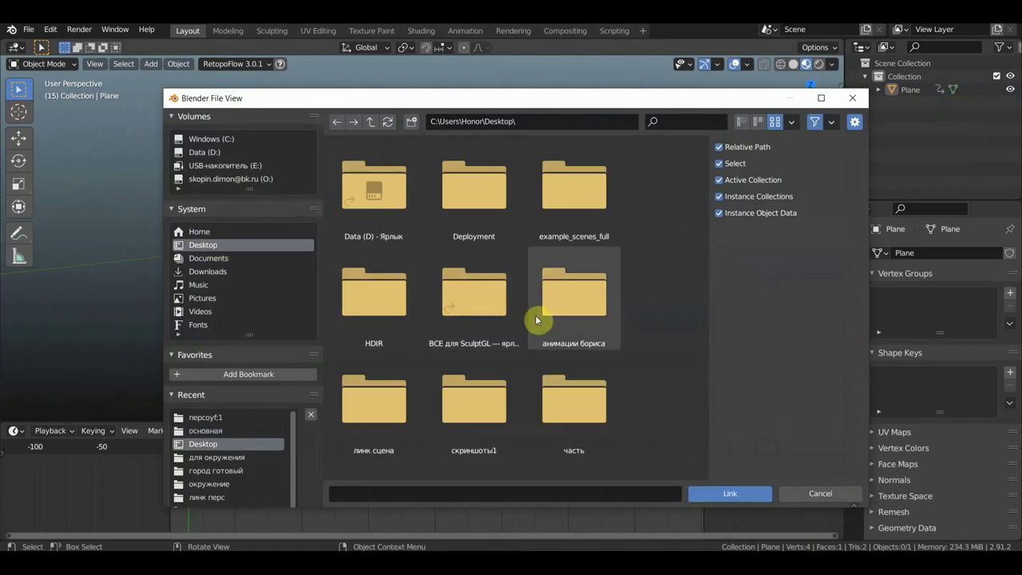
pyautogui.doubleClick(382, 407)
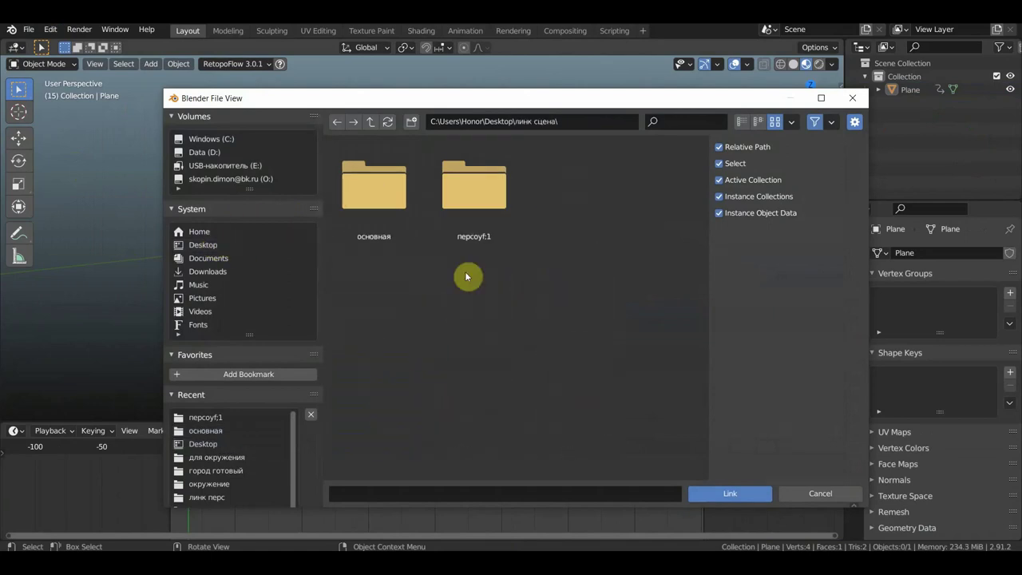
pyautogui.doubleClick(473, 235)
pyautogui.click(594, 192)
pyautogui.click(470, 197)
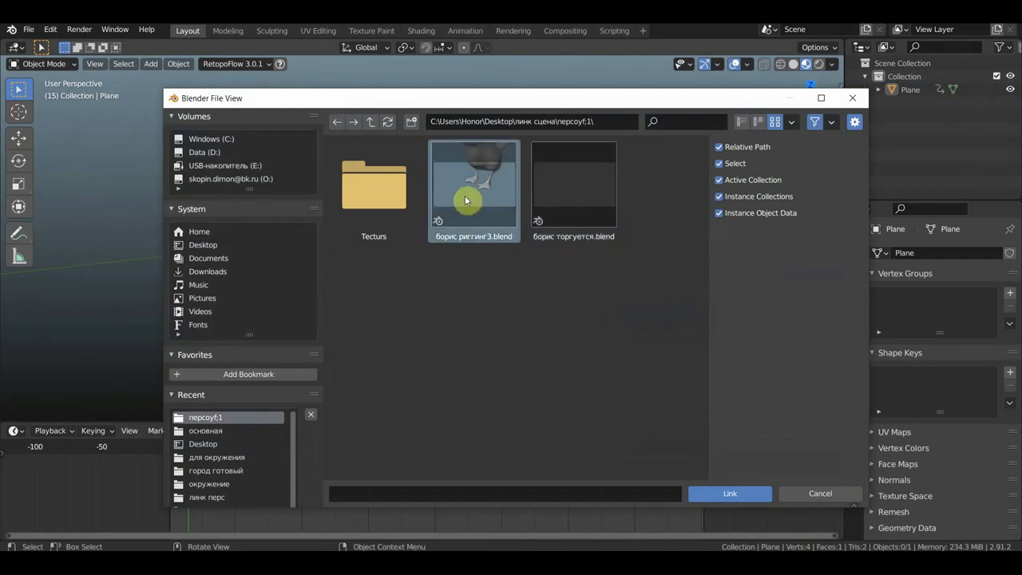
pyautogui.click(735, 495)
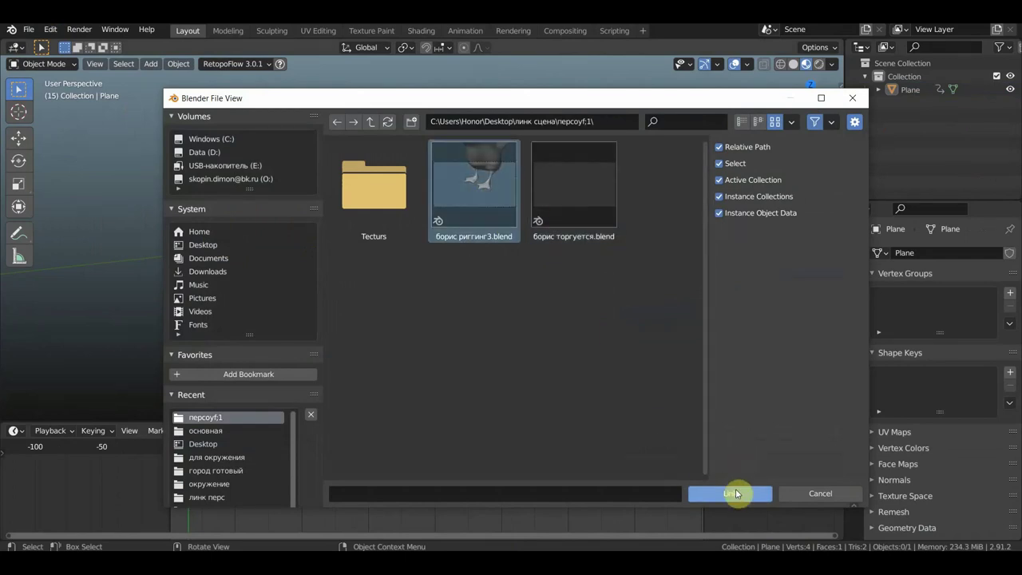
# Step: Link the Collection datablock from борис риггинг3.blend into the scene
pyautogui.scroll(-2, 506, 323)
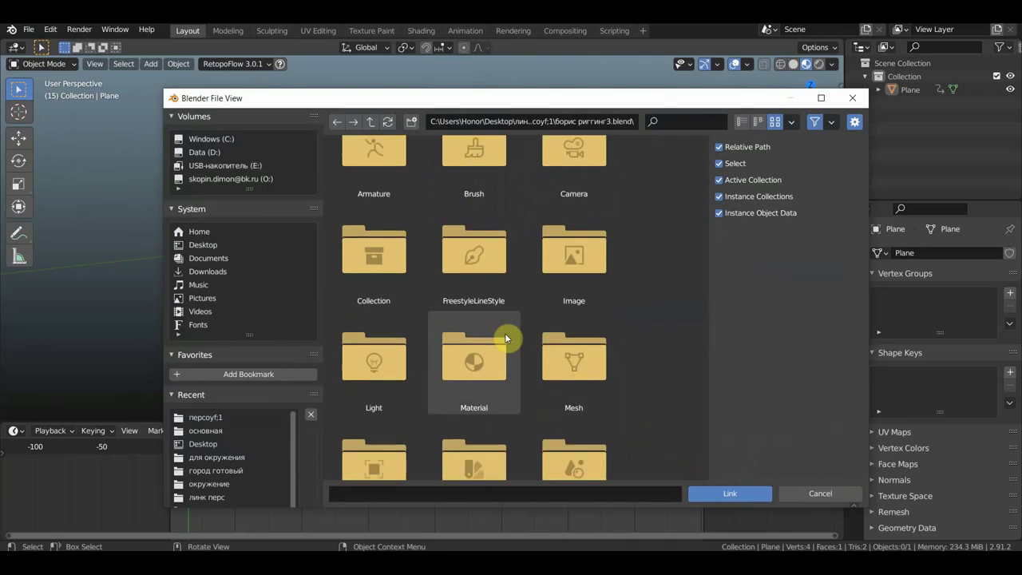
pyautogui.scroll(-1, 504, 339)
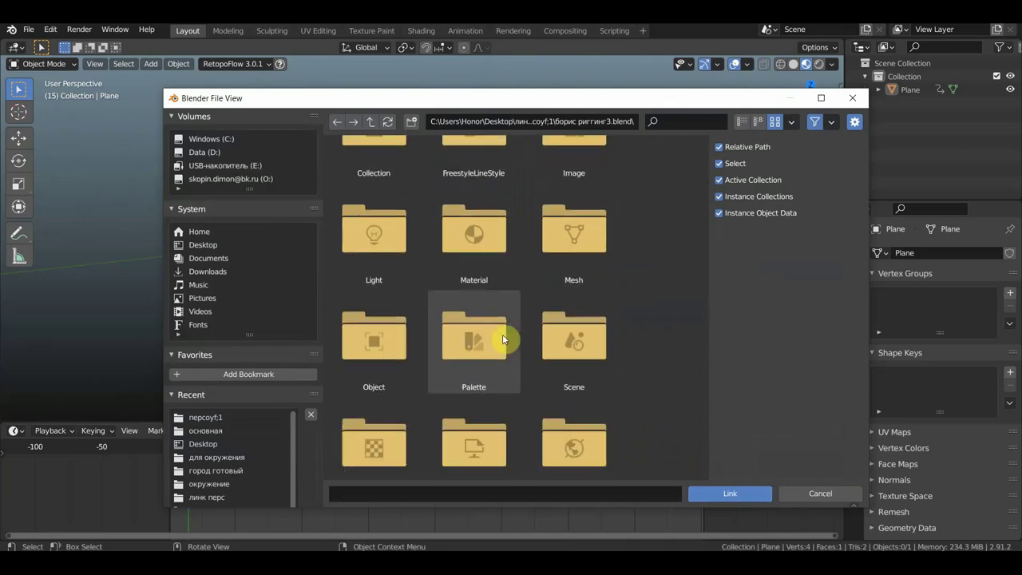
pyautogui.scroll(-2, 503, 334)
pyautogui.scroll(3, 501, 336)
pyautogui.scroll(1, 501, 336)
pyautogui.scroll(1, 501, 334)
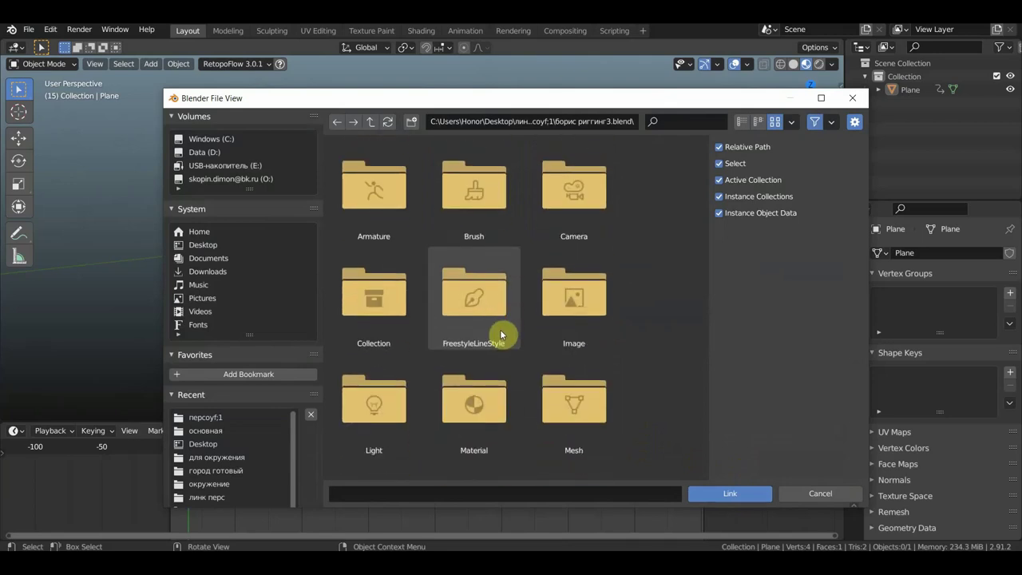
pyautogui.doubleClick(390, 316)
pyautogui.click(389, 209)
pyautogui.click(469, 218)
pyautogui.click(401, 219)
pyautogui.click(719, 494)
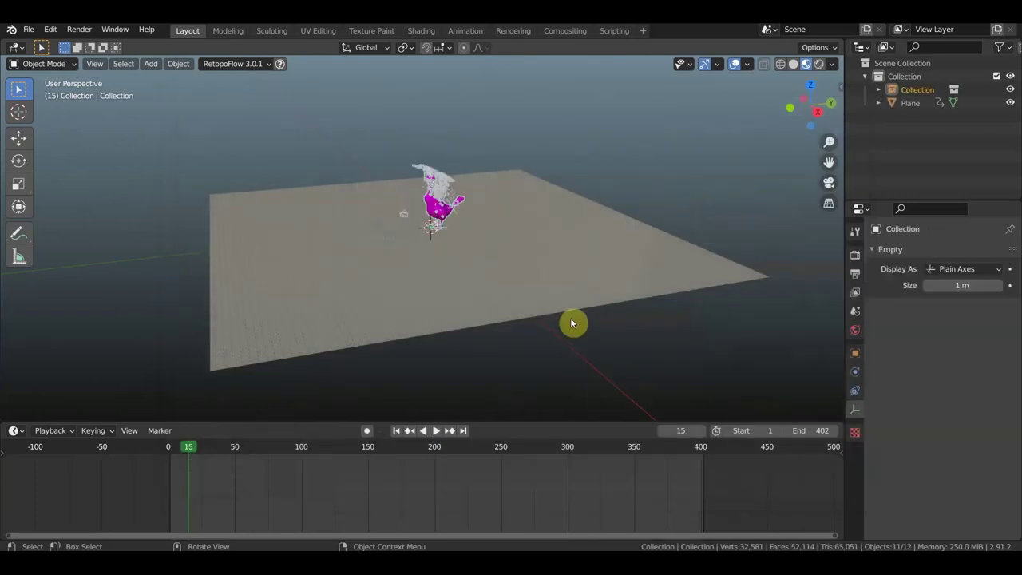
# Step: Orbit around the linked goose and select the ground plane
pyautogui.scroll(5, 463, 189)
pyautogui.moveTo(463, 189)
pyautogui.mouseDown(button='middle')
pyautogui.moveTo(591, 189)
pyautogui.moveTo(573, 276)
pyautogui.mouseUp(button='middle')
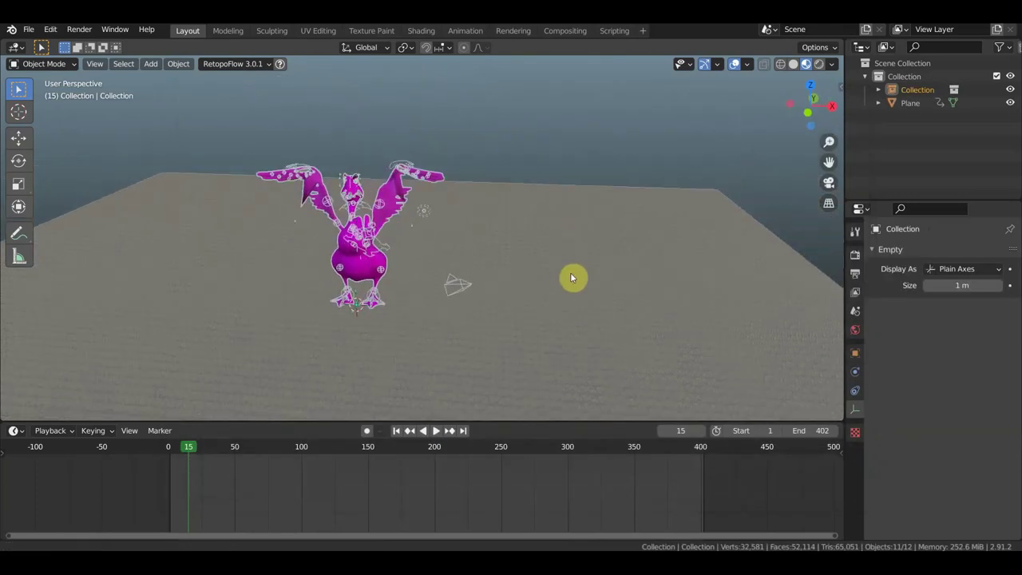
pyautogui.scroll(3, 493, 263)
pyautogui.moveTo(493, 263)
pyautogui.mouseDown(button='middle')
pyautogui.moveTo(501, 237)
pyautogui.moveTo(568, 242)
pyautogui.moveTo(438, 244)
pyautogui.moveTo(575, 258)
pyautogui.moveTo(505, 260)
pyautogui.mouseUp(button='middle')
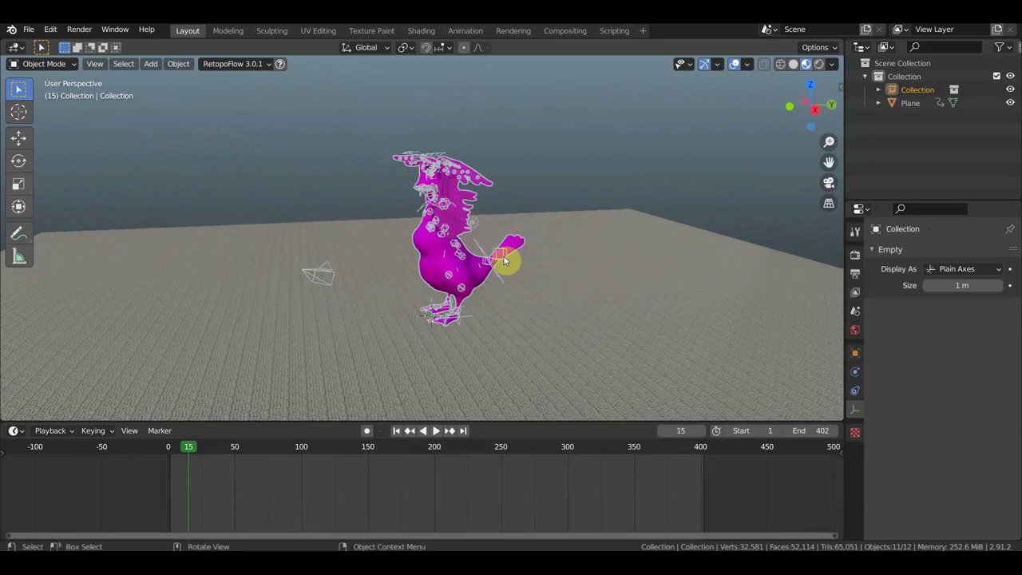
pyautogui.click(595, 301)
pyautogui.scroll(-2, 584, 320)
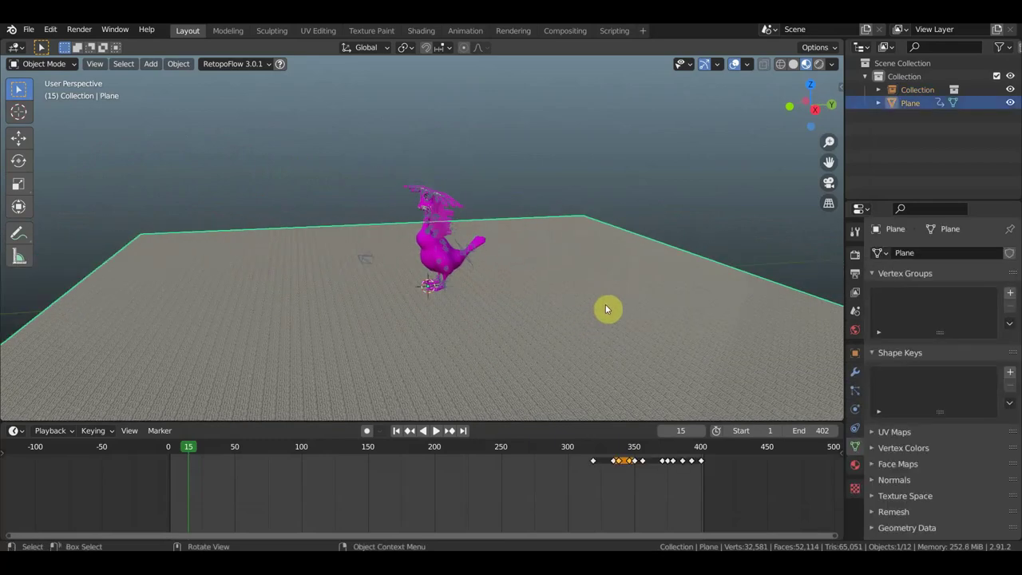
pyautogui.moveTo(586, 300); pyautogui.dragTo(582, 290, button='middle')
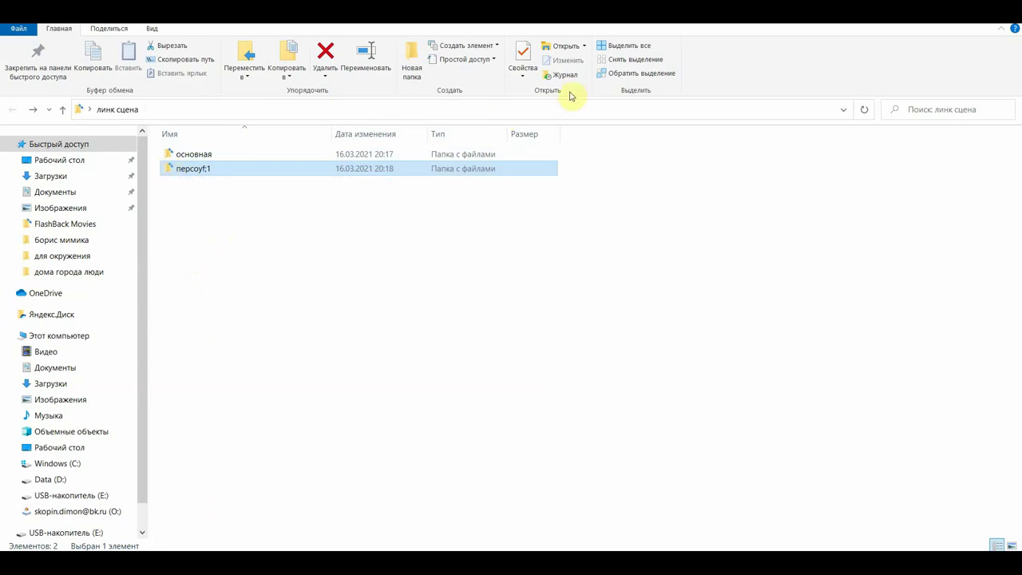
# Step: Copy the персоуf;1 character folder in линк сцена
pyautogui.rightClick(170, 171)
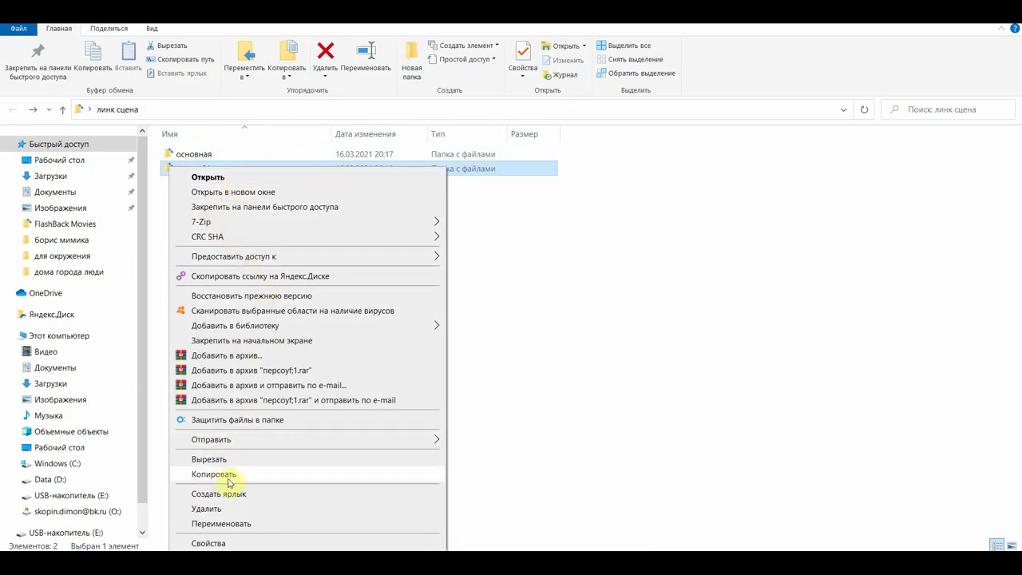
pyautogui.click(230, 509)
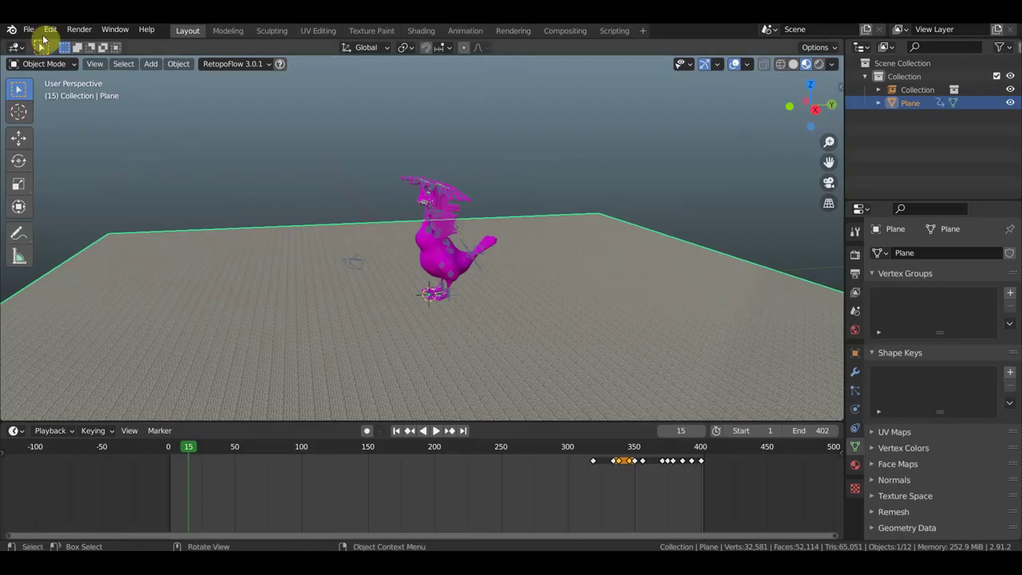
# Step: Reopen the city scene without saving, dropping the linked goose, and orbit to a lower view of the plane
pyautogui.click(29, 30)
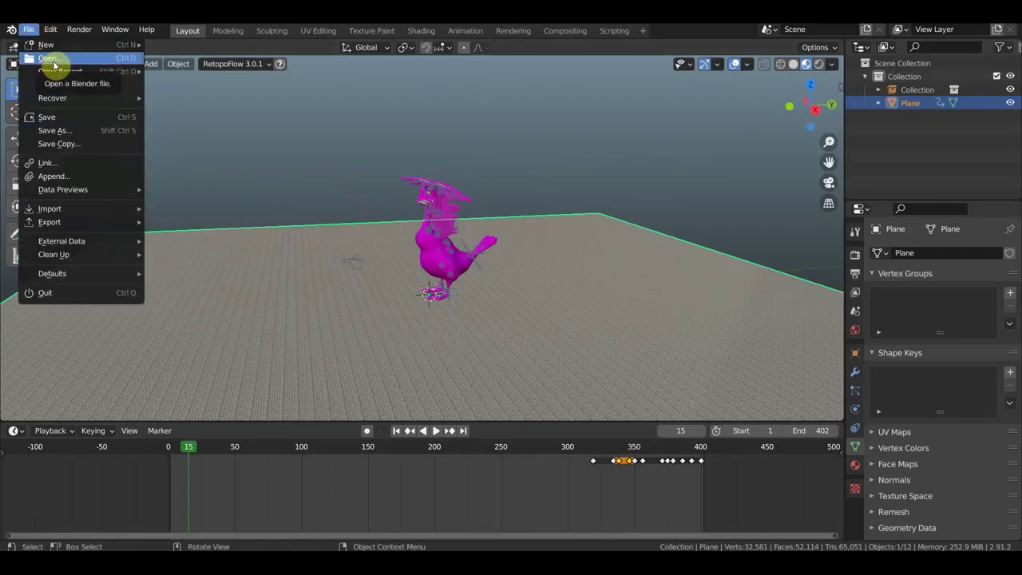
pyautogui.moveTo(60, 71)
pyautogui.click(173, 70)
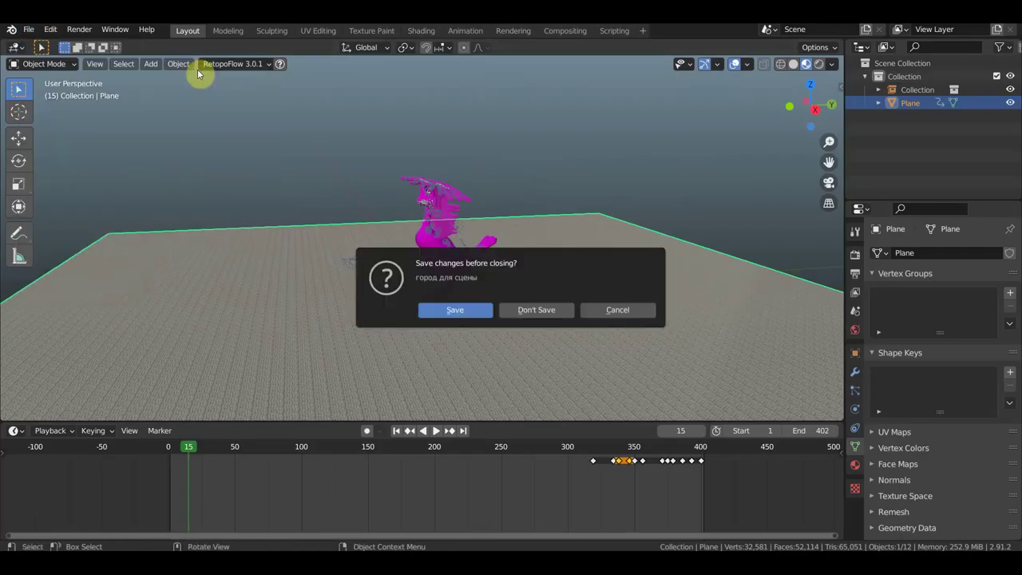
pyautogui.click(534, 311)
pyautogui.scroll(2, 510, 281)
pyautogui.scroll(2, 511, 281)
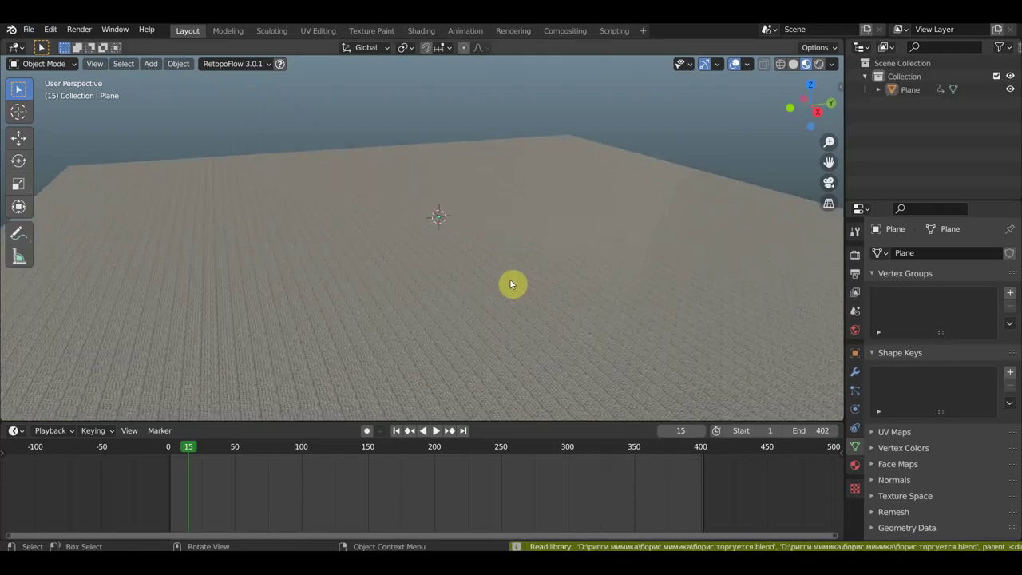
pyautogui.scroll(1, 510, 281)
pyautogui.scroll(-2, 510, 280)
pyautogui.scroll(1, 509, 279)
pyautogui.scroll(-1, 507, 278)
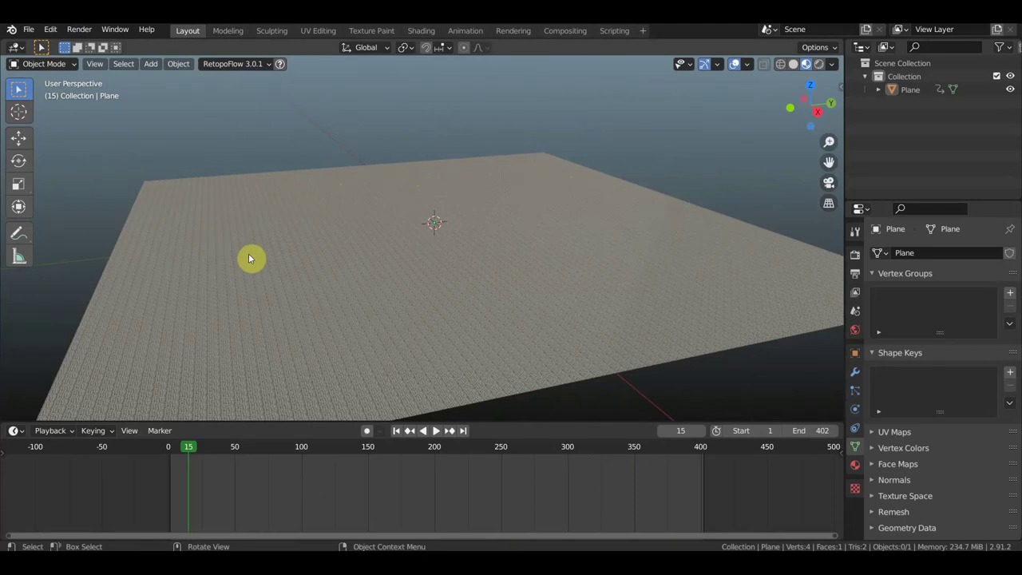
pyautogui.moveTo(374, 234); pyautogui.dragTo(461, 221, button='middle')
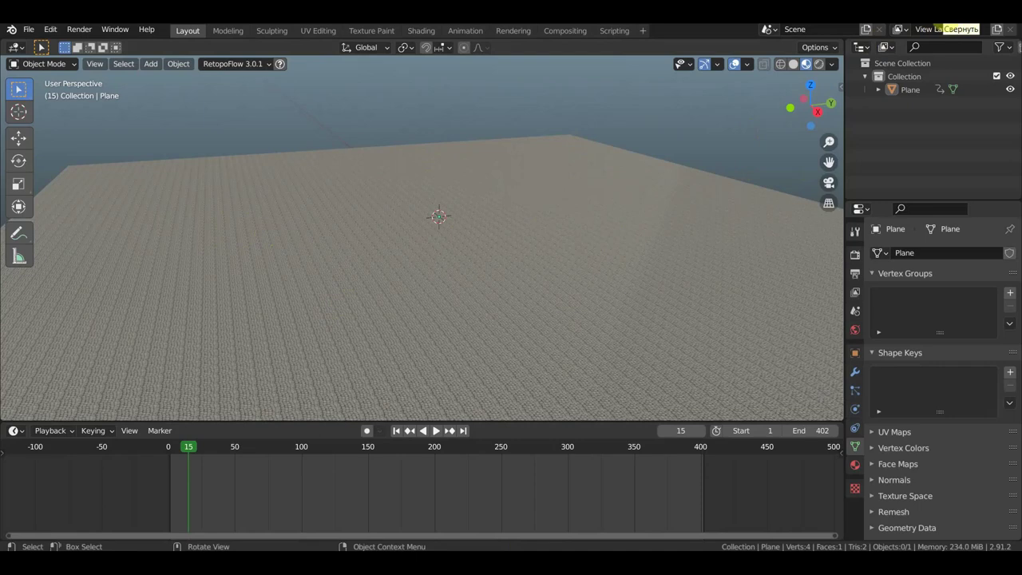
pyautogui.click(944, 24)
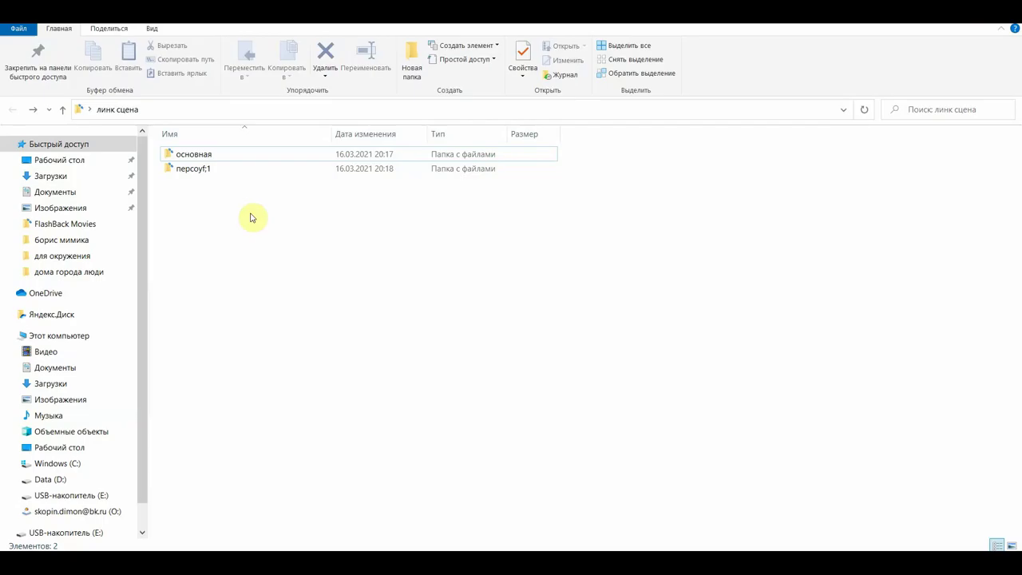
pyautogui.doubleClick(176, 174)
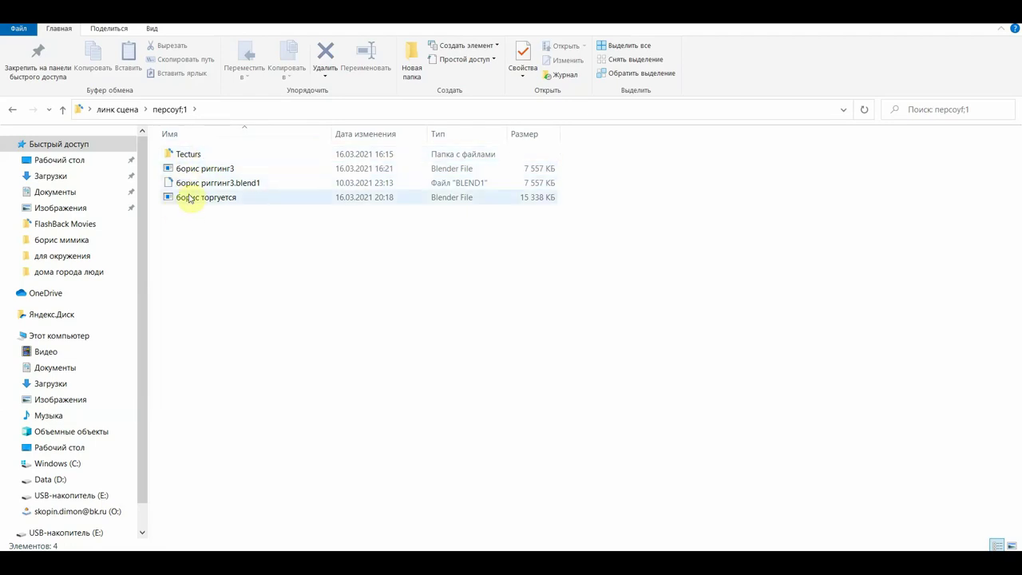
pyautogui.click(12, 112)
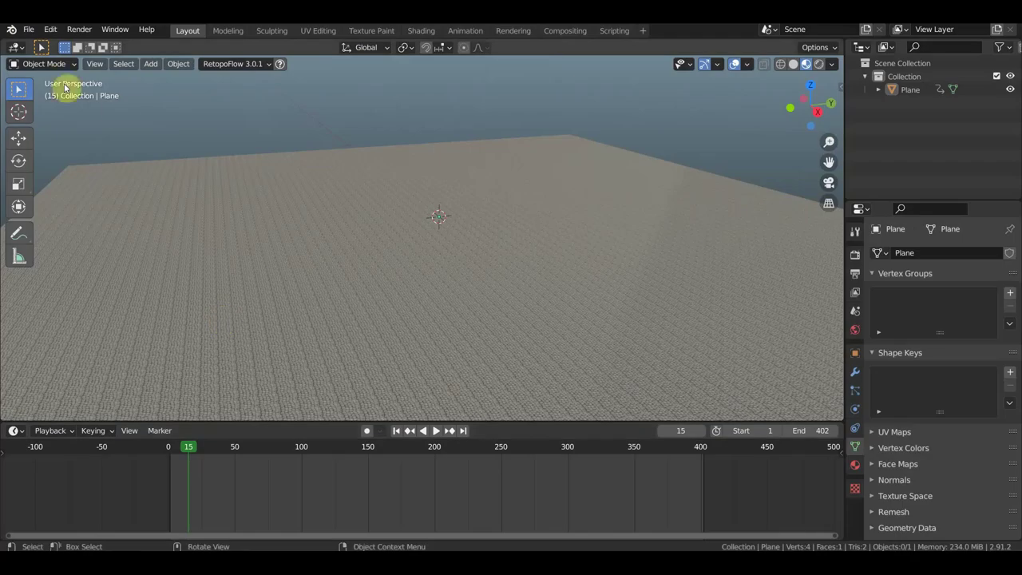
# Step: Reload the recent scene and link the character's Collection into it
pyautogui.click(28, 30)
pyautogui.moveTo(60, 71)
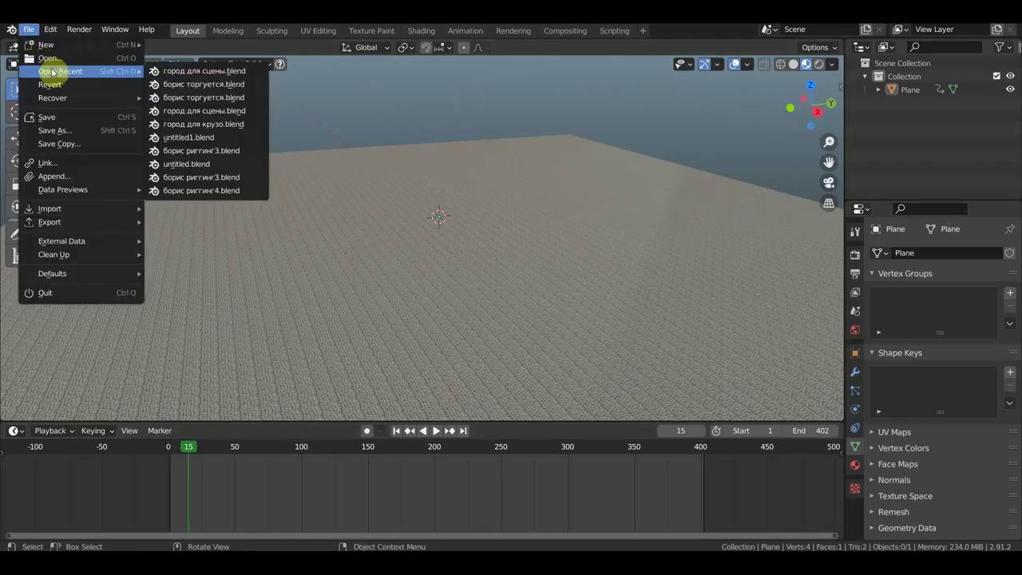
pyautogui.click(205, 72)
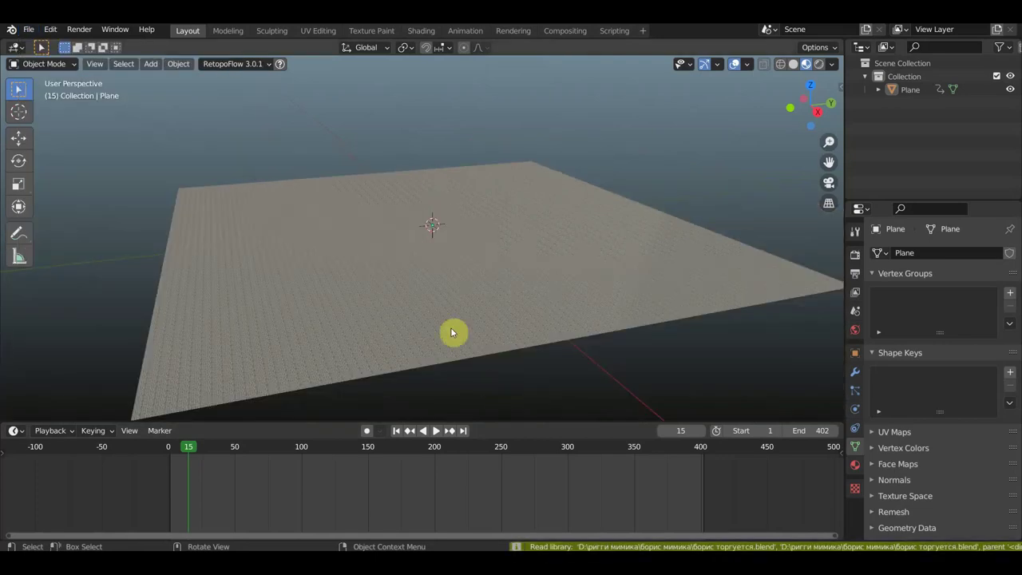
pyautogui.click(28, 33)
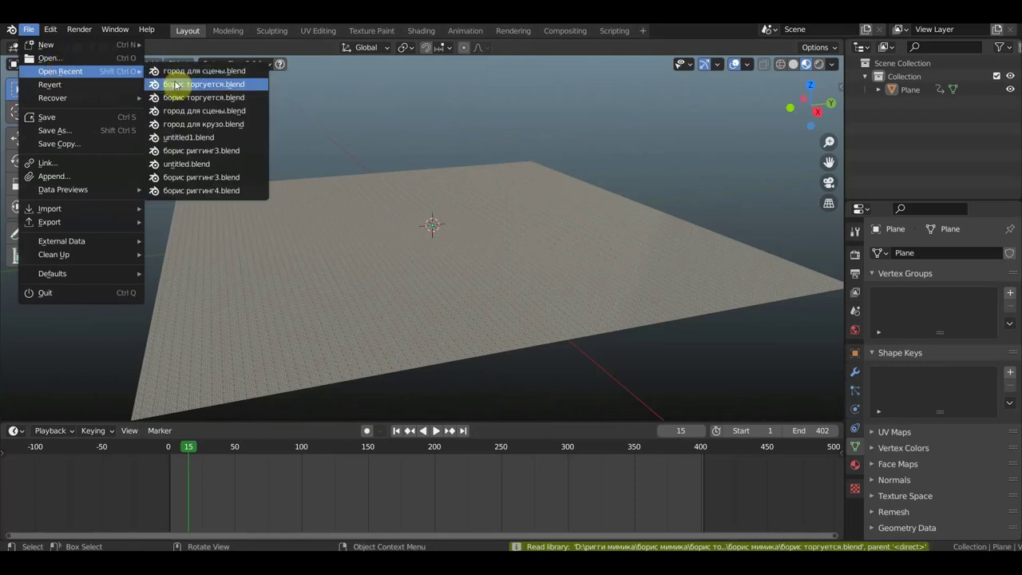
pyautogui.click(238, 96)
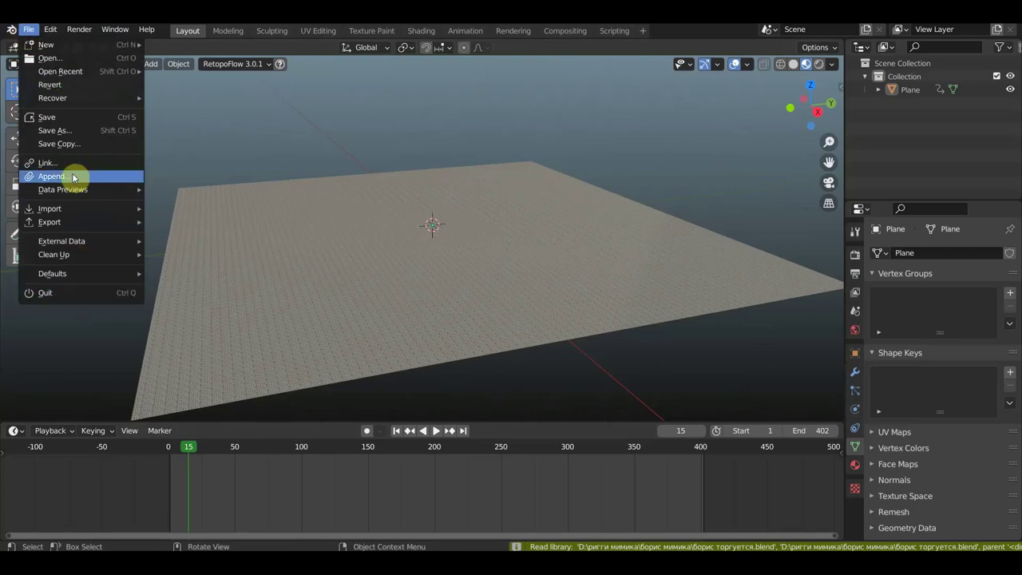
pyautogui.click(63, 163)
pyautogui.click(403, 240)
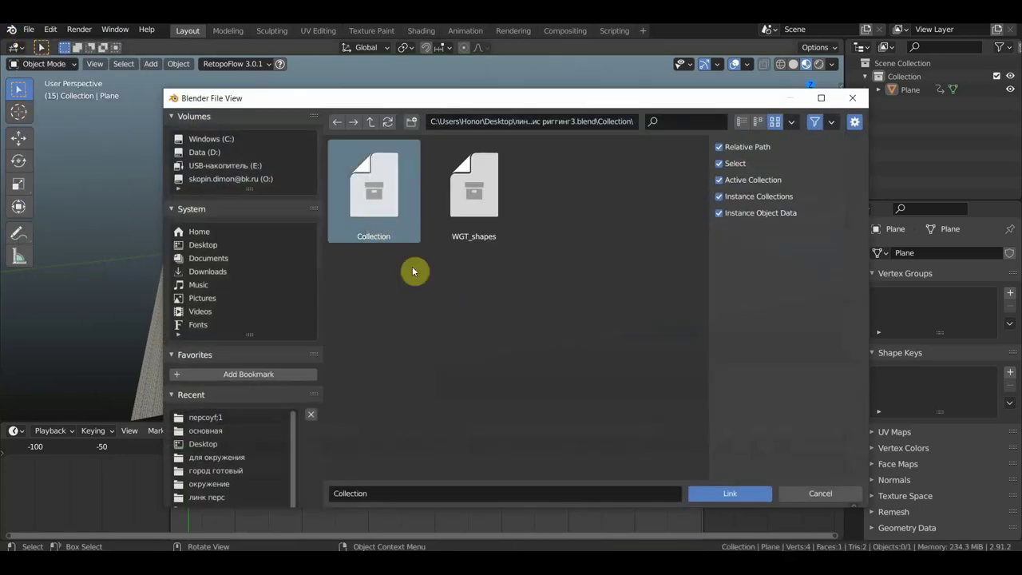
pyautogui.click(726, 494)
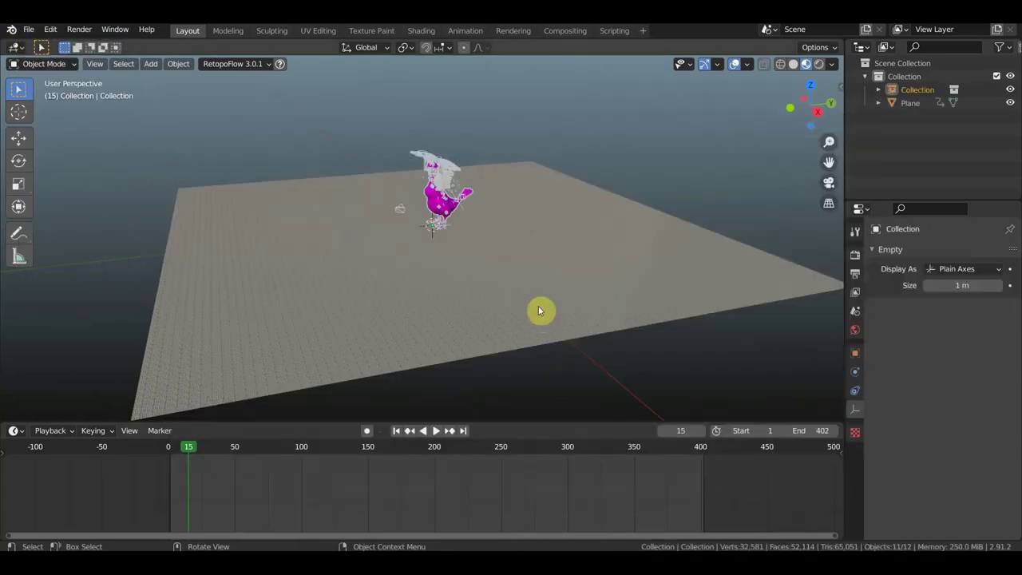
# Step: Select the linked character and move it left along the Y axis with the Move gizmo
pyautogui.scroll(4, 488, 255)
pyautogui.moveTo(488, 255)
pyautogui.mouseDown(button='middle')
pyautogui.moveTo(593, 251)
pyautogui.moveTo(554, 256)
pyautogui.moveTo(472, 220)
pyautogui.mouseUp(button='middle')
pyautogui.click(423, 191)
pyautogui.click(424, 193)
pyautogui.moveTo(434, 194)
pyautogui.mouseDown(button='middle')
pyautogui.moveTo(479, 200)
pyautogui.moveTo(404, 201)
pyautogui.mouseUp(button='middle')
pyautogui.scroll(-3, 479, 200)
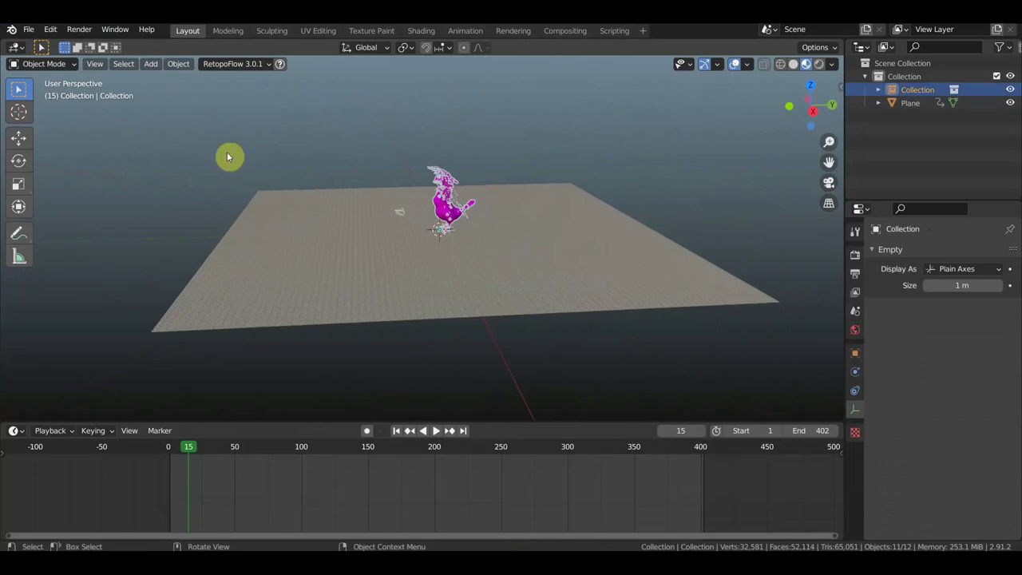
pyautogui.click(19, 137)
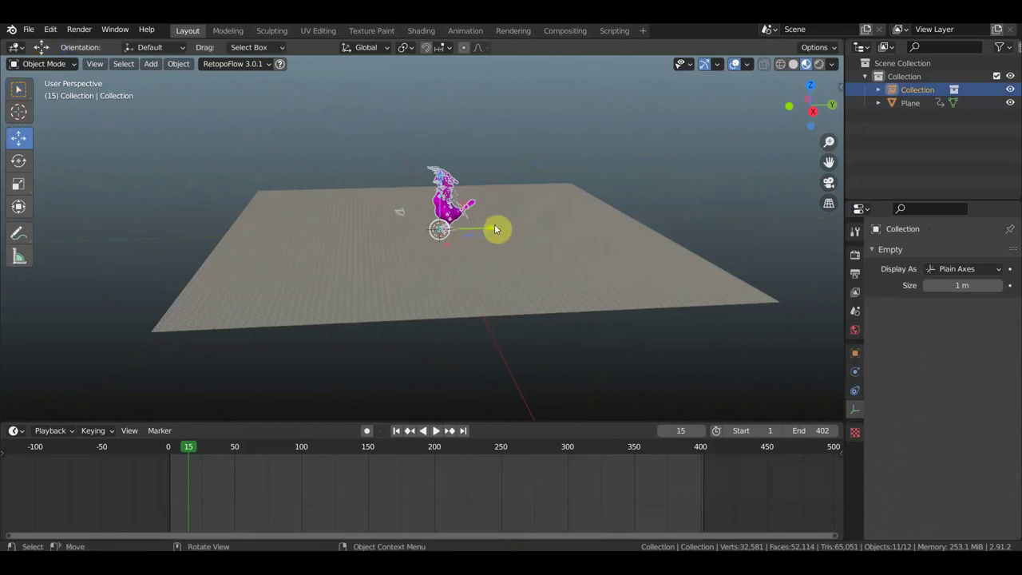
pyautogui.moveTo(495, 230); pyautogui.dragTo(369, 216)
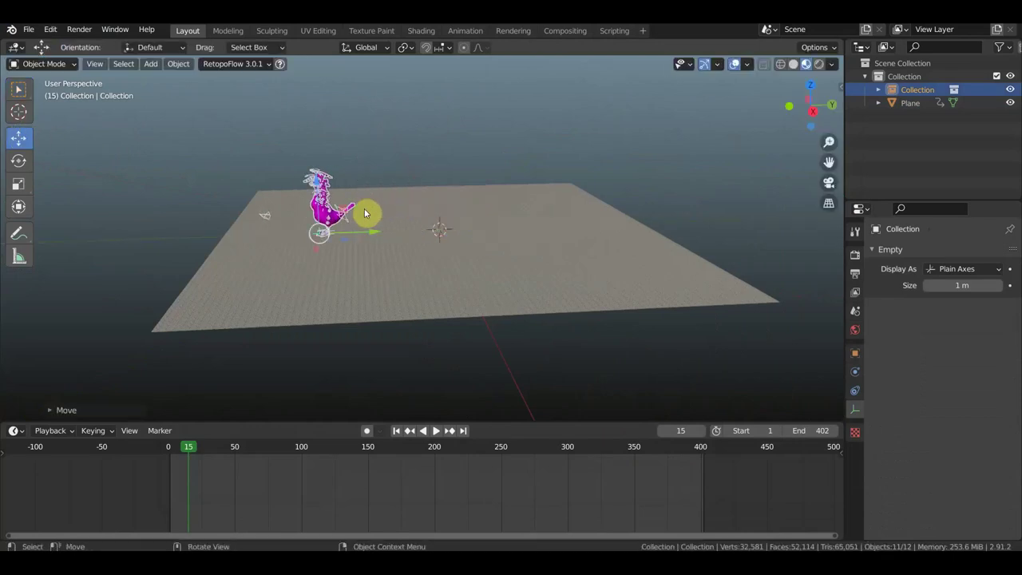
# Step: Play the animation, then stop and rewind to frame 0
pyautogui.press('space')
pyautogui.press('space')
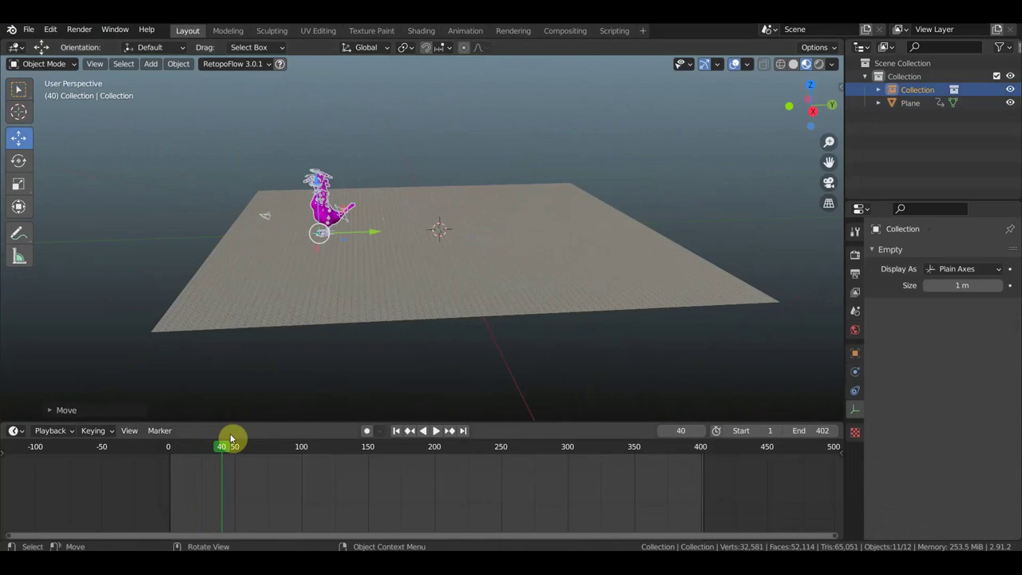
pyautogui.moveTo(210, 446); pyautogui.dragTo(164, 448)
pyautogui.moveTo(214, 263); pyautogui.dragTo(309, 257, button='middle')
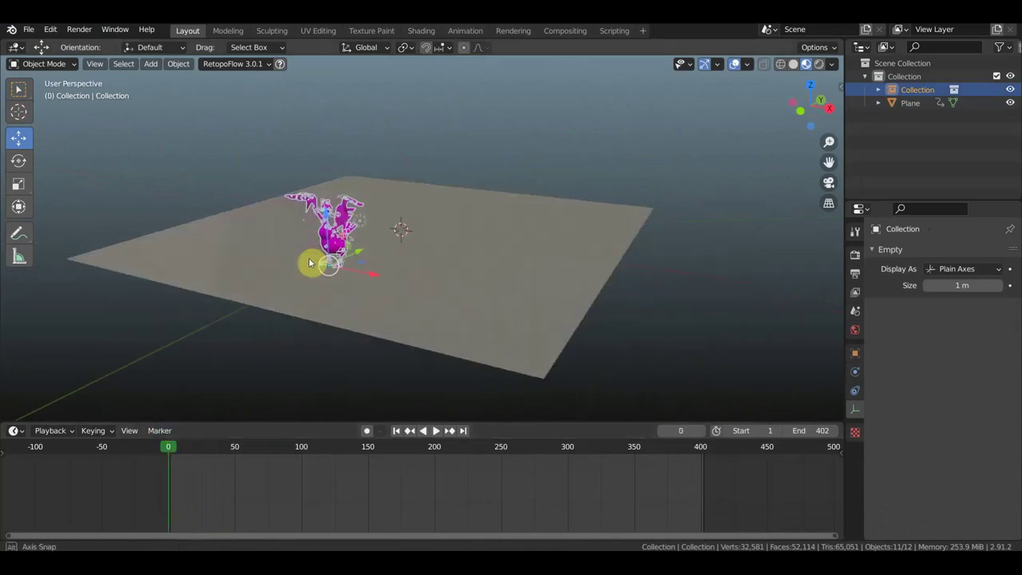
pyautogui.click(29, 30)
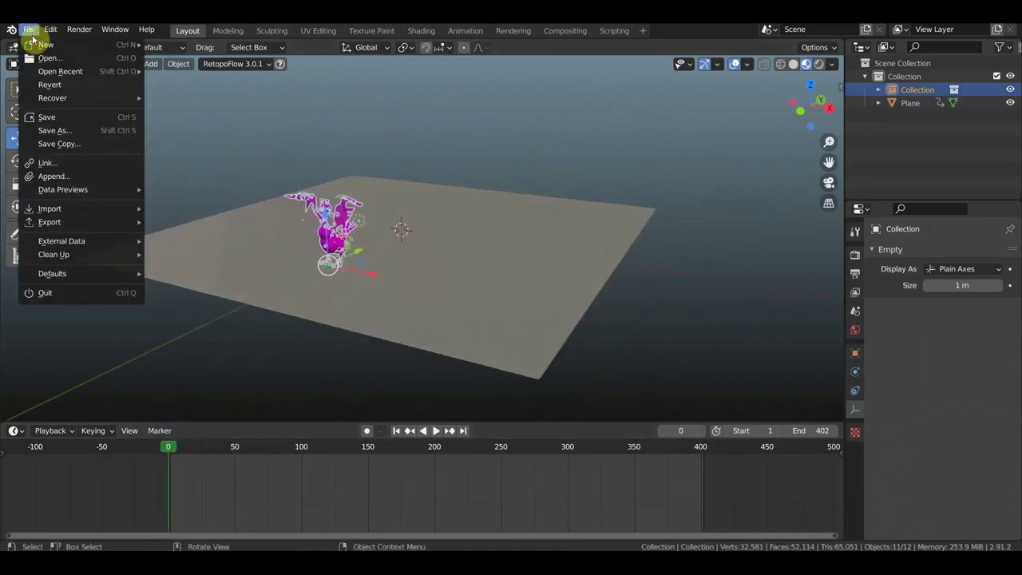
# Step: Link the goose's Collection from the rig file as Collection.001
pyautogui.click(57, 167)
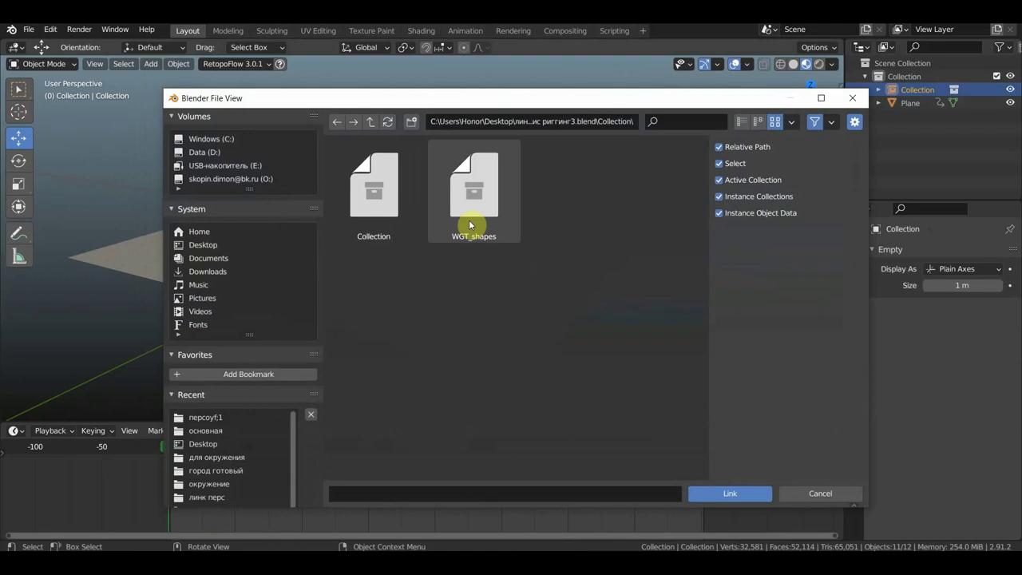
pyautogui.press('BackSpace')
pyautogui.click(483, 335)
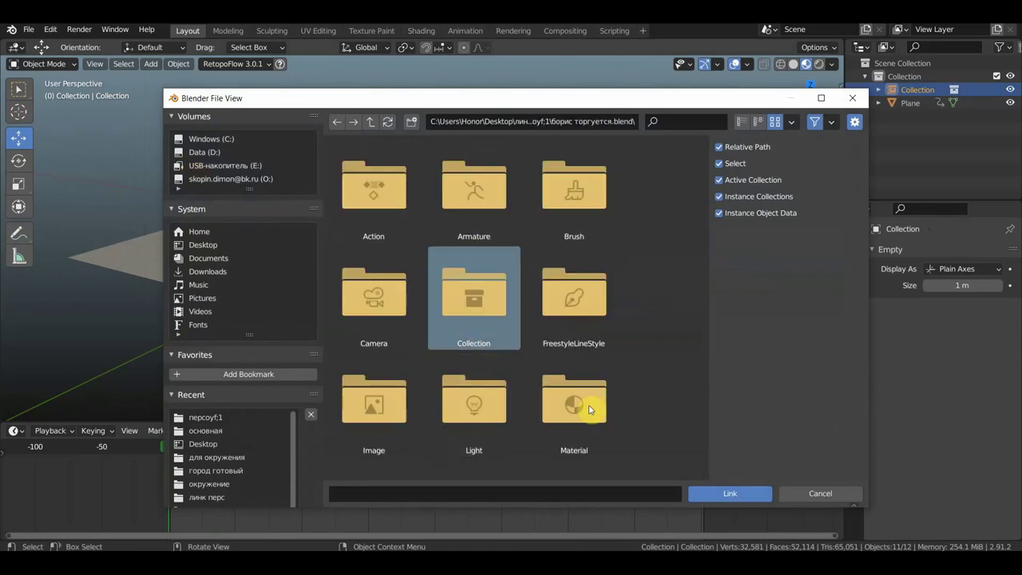
pyautogui.click(735, 493)
pyautogui.click(377, 229)
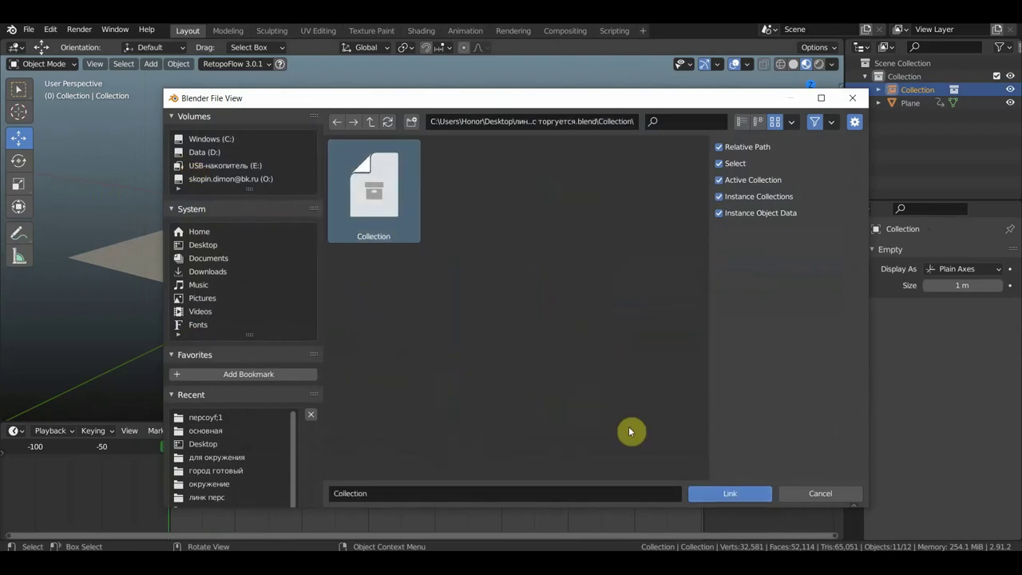
pyautogui.click(734, 493)
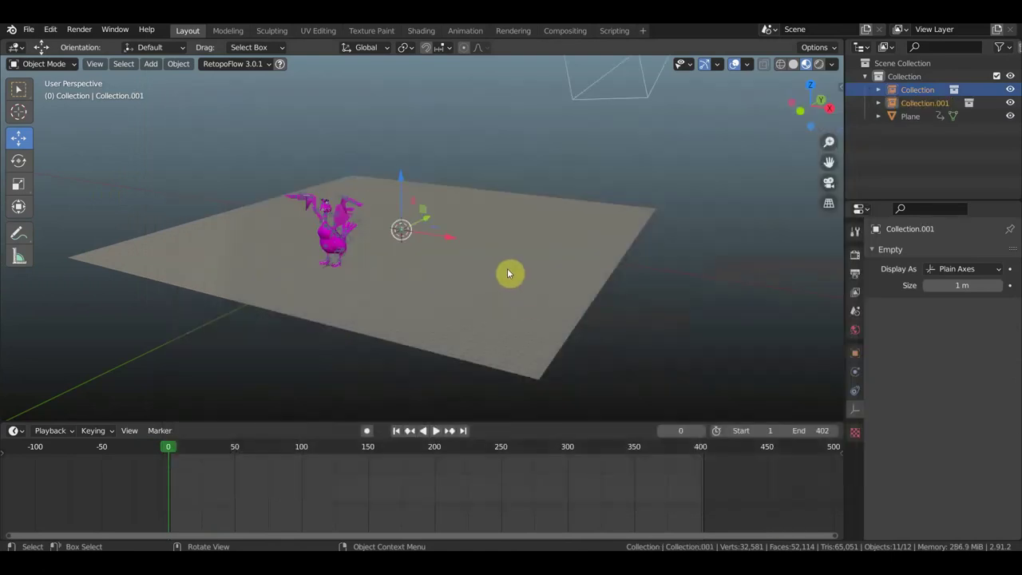
# Step: Scale the linked goose up to full size and play the animation
pyautogui.scroll(5, 507, 268)
pyautogui.press('s')
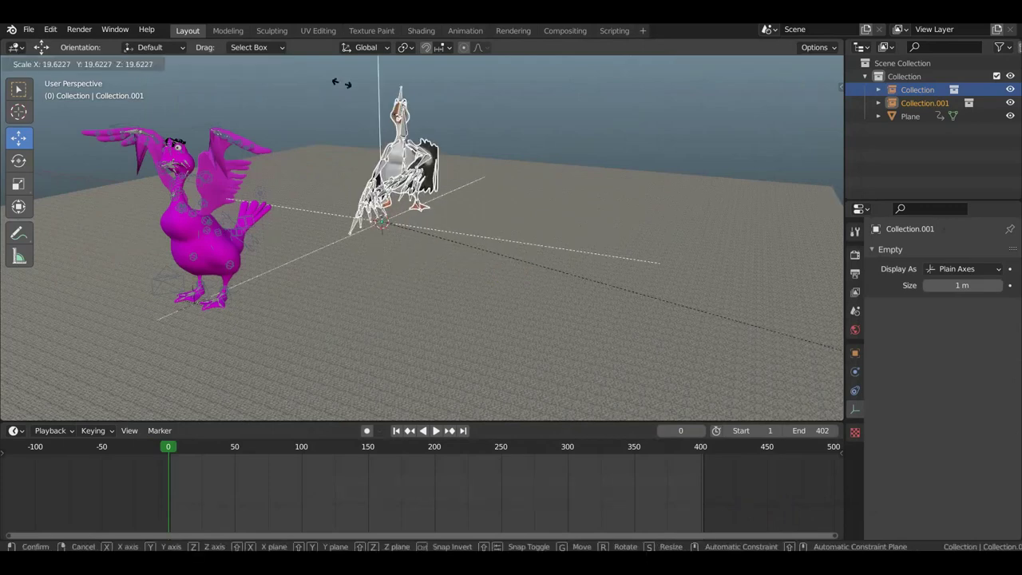
pyautogui.click(368, 122)
pyautogui.moveTo(560, 186)
pyautogui.mouseDown(button='middle')
pyautogui.moveTo(573, 269)
pyautogui.moveTo(424, 264)
pyautogui.moveTo(489, 261)
pyautogui.mouseUp(button='middle')
pyautogui.press('space')
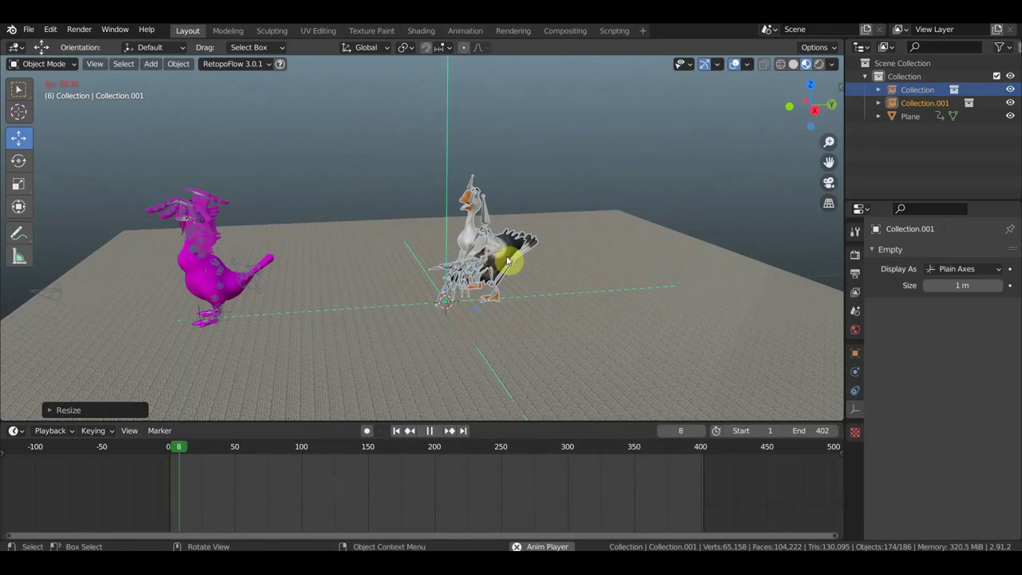
# Step: Jump to around frame 263, hide the overlays, and stop playback
pyautogui.scroll(4, 532, 269)
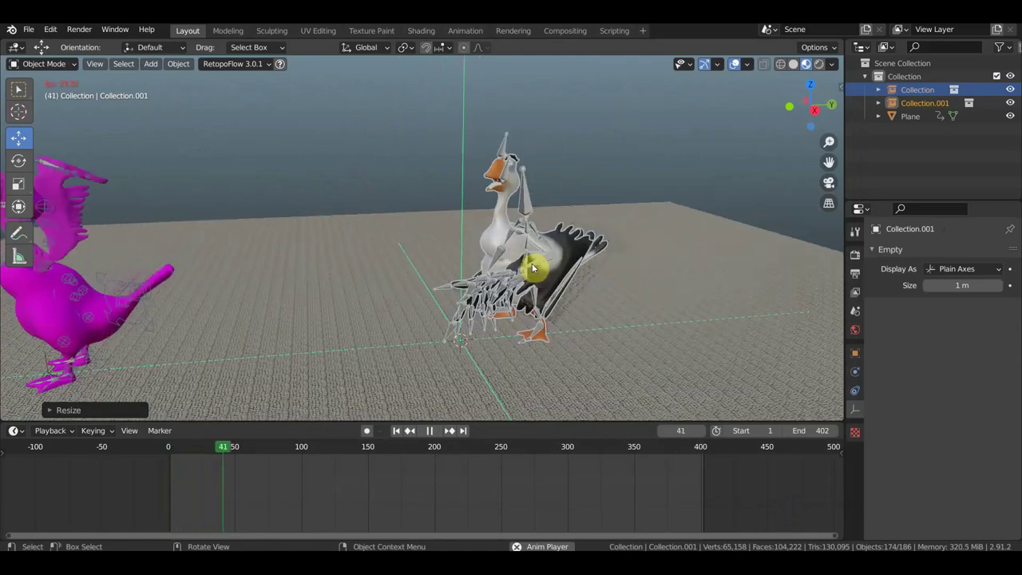
pyautogui.scroll(-3, 559, 269)
pyautogui.moveTo(586, 270); pyautogui.dragTo(607, 262, button='middle')
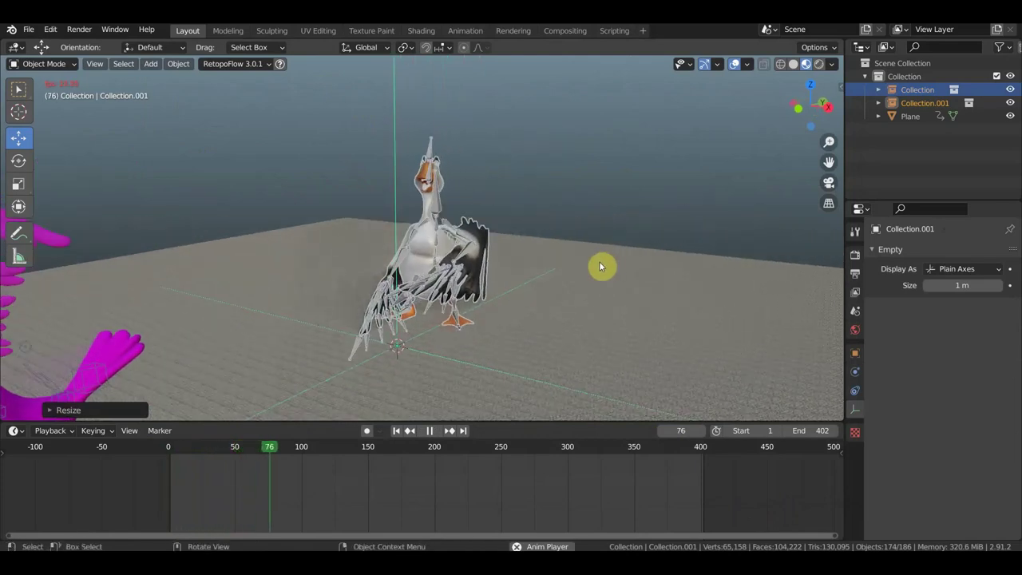
pyautogui.click(518, 449)
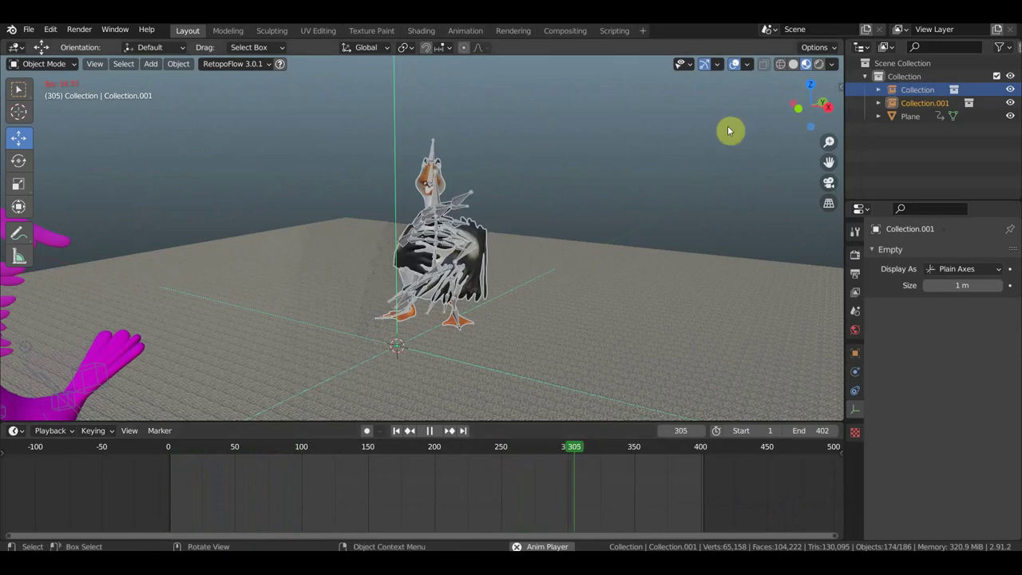
pyautogui.click(734, 64)
pyautogui.press('space')
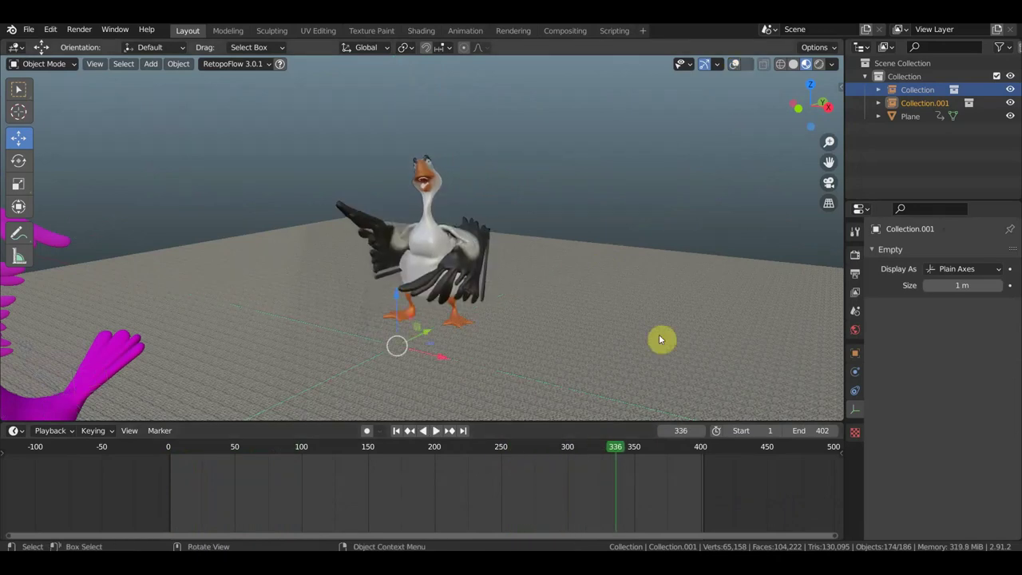
# Step: Orbit to view both characters and turn the viewport overlays back on
pyautogui.moveTo(651, 338); pyautogui.dragTo(634, 341, button='middle')
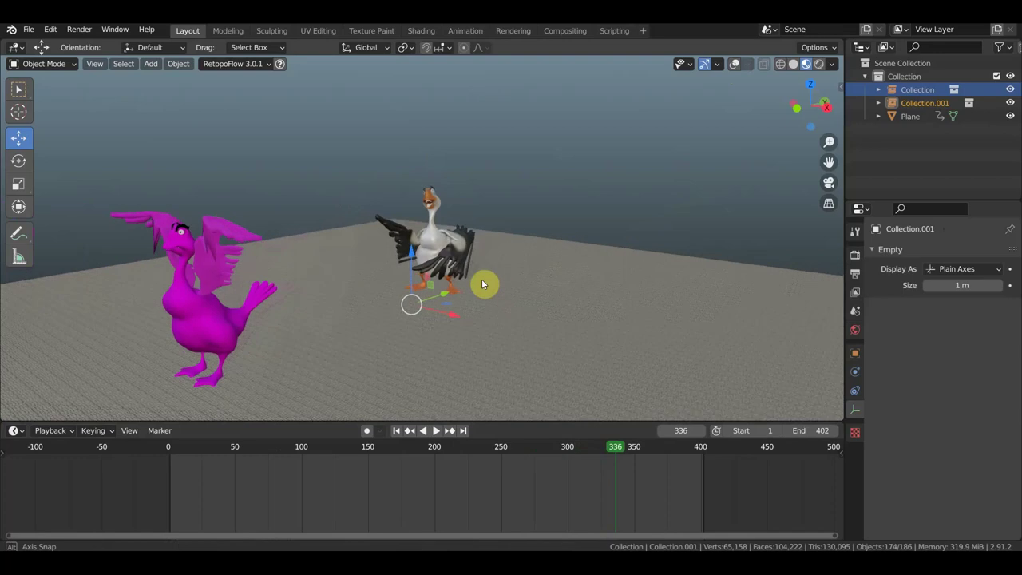
pyautogui.moveTo(493, 292); pyautogui.dragTo(398, 291, button='middle')
pyautogui.moveTo(507, 303)
pyautogui.mouseDown(button='middle')
pyautogui.moveTo(560, 246)
pyautogui.moveTo(491, 249)
pyautogui.mouseUp(button='middle')
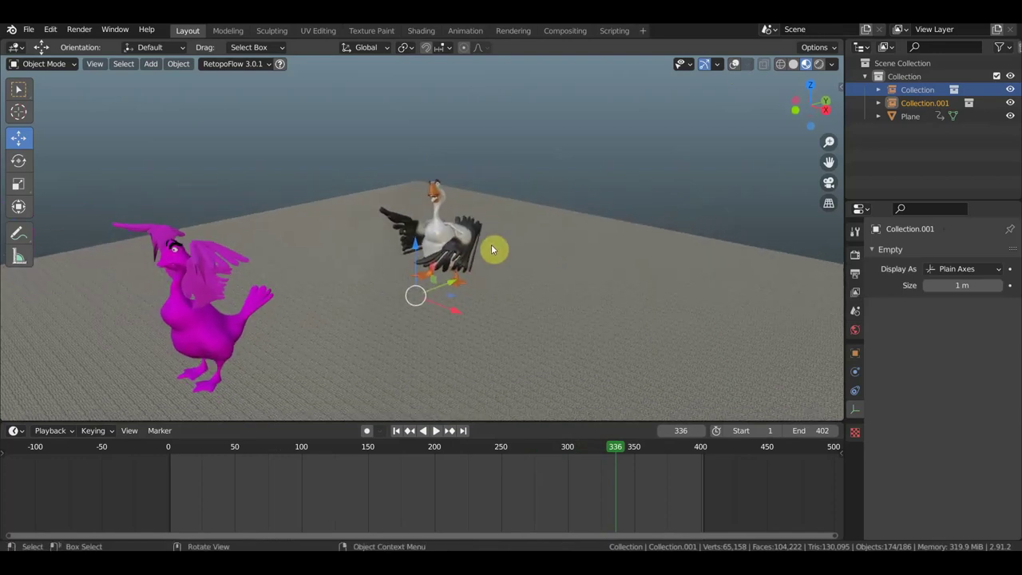
pyautogui.click(735, 65)
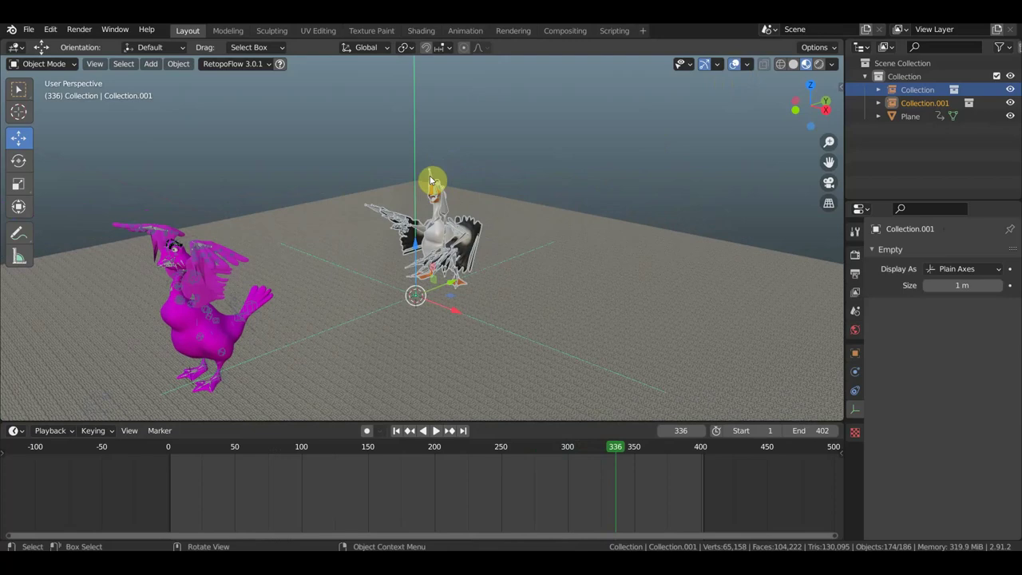
# Step: Select the goose, check the mode list, then select the pink character
pyautogui.click(432, 180)
pyautogui.scroll(4, 442, 258)
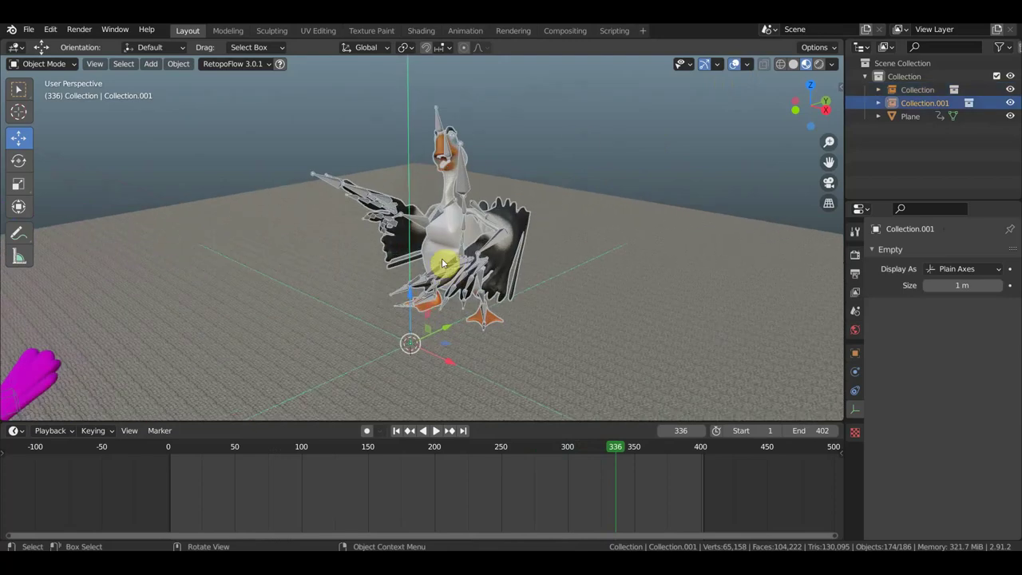
pyautogui.scroll(2, 442, 258)
pyautogui.click(44, 64)
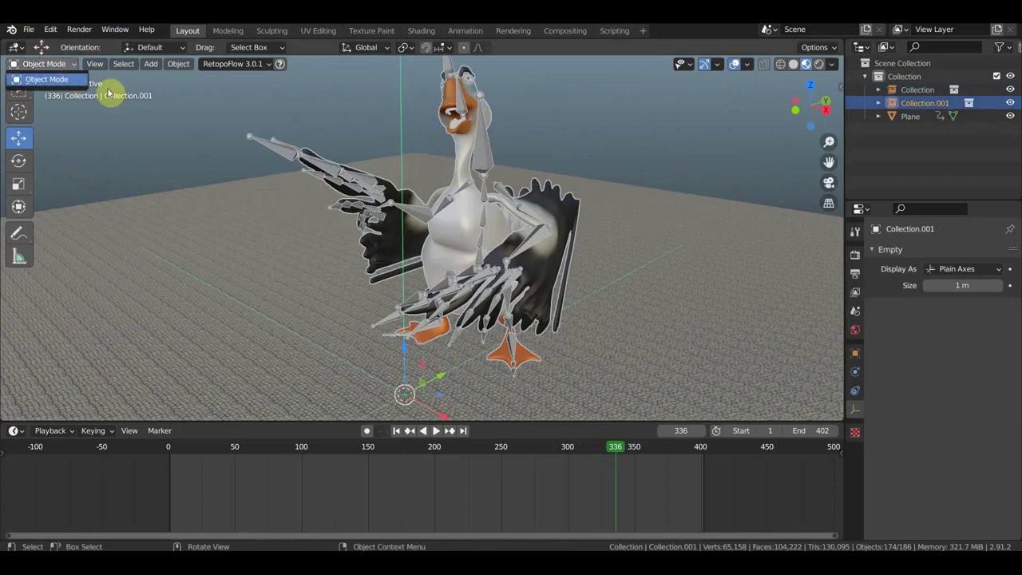
pyautogui.click(69, 80)
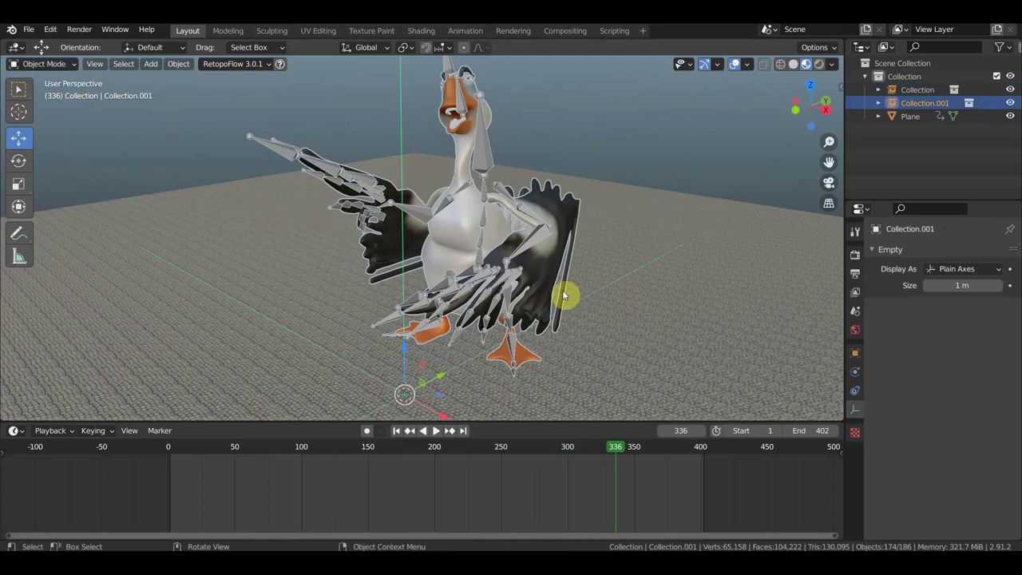
pyautogui.scroll(-2, 524, 287)
pyautogui.scroll(-3, 524, 288)
pyautogui.scroll(-3, 524, 287)
pyautogui.moveTo(526, 291); pyautogui.dragTo(472, 282, button='middle')
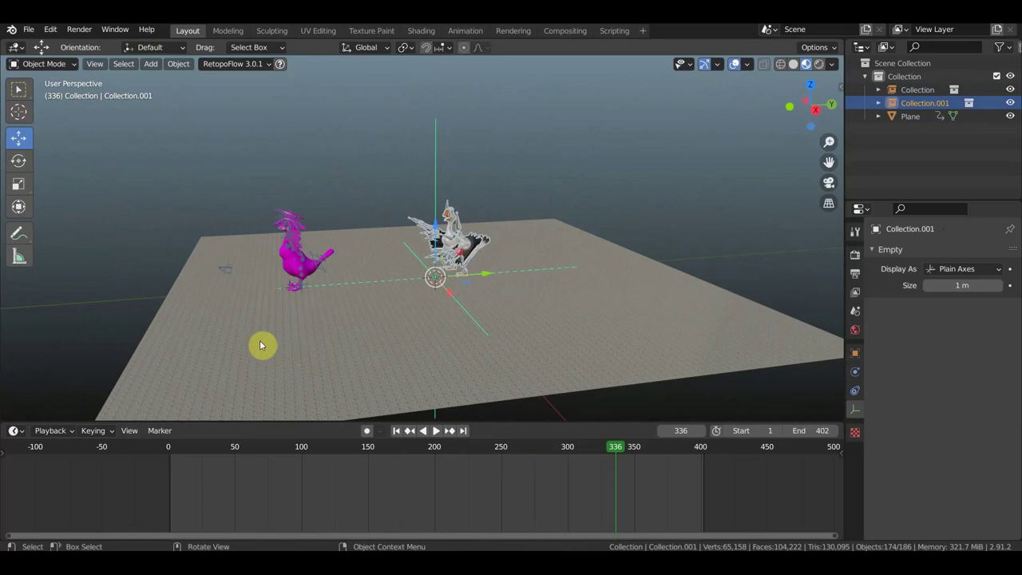
pyautogui.click(304, 260)
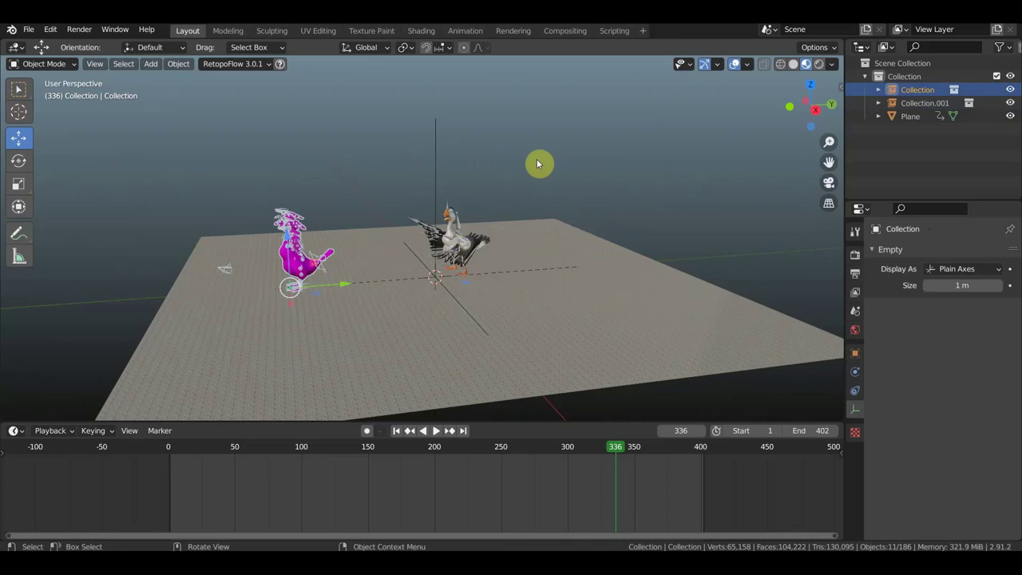
pyautogui.moveTo(475, 187)
pyautogui.mouseDown(button='middle')
pyautogui.moveTo(504, 192)
pyautogui.moveTo(430, 224)
pyautogui.mouseUp(button='middle')
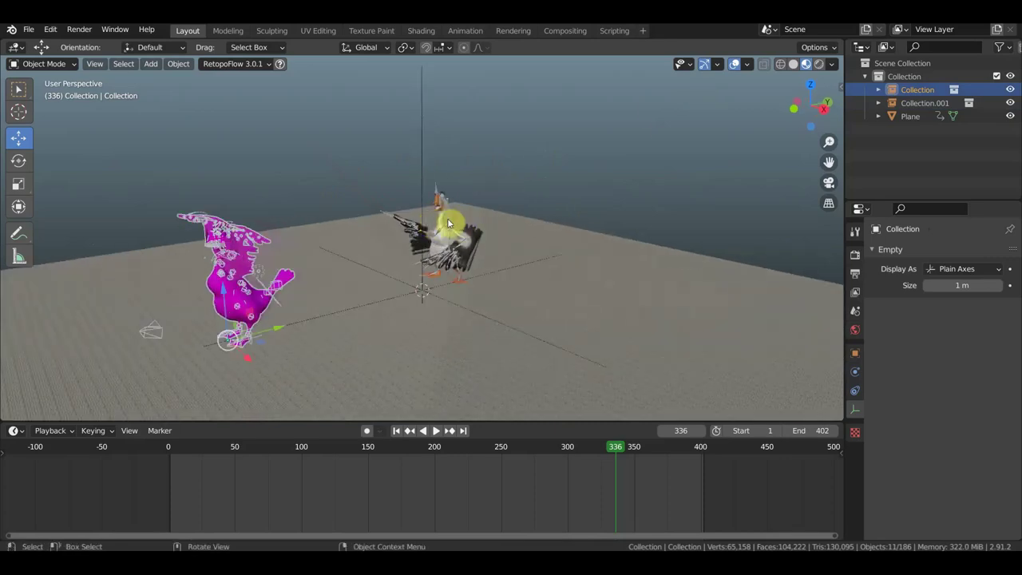
pyautogui.scroll(4, 462, 223)
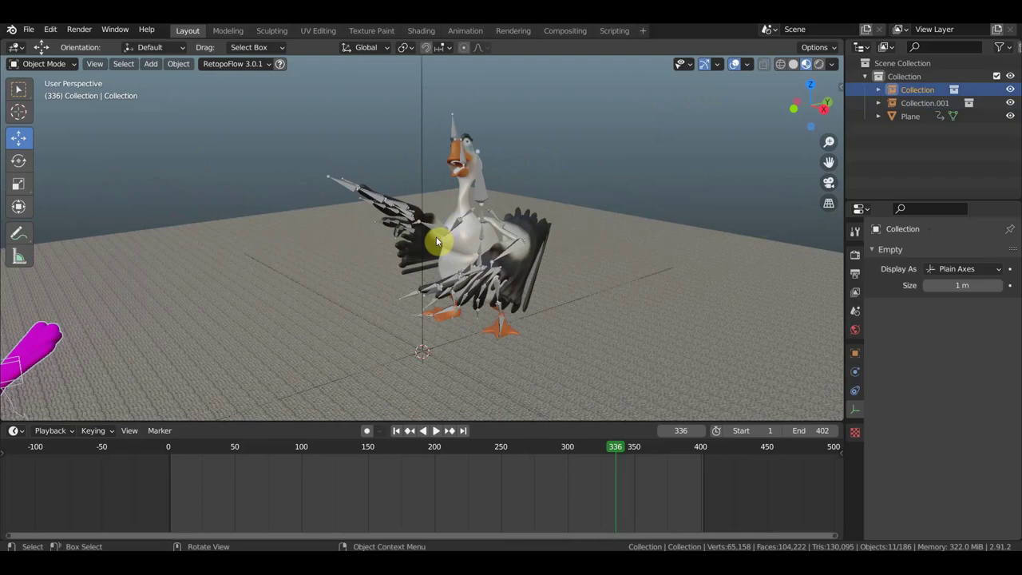
pyautogui.click(26, 30)
pyautogui.moveTo(60, 71)
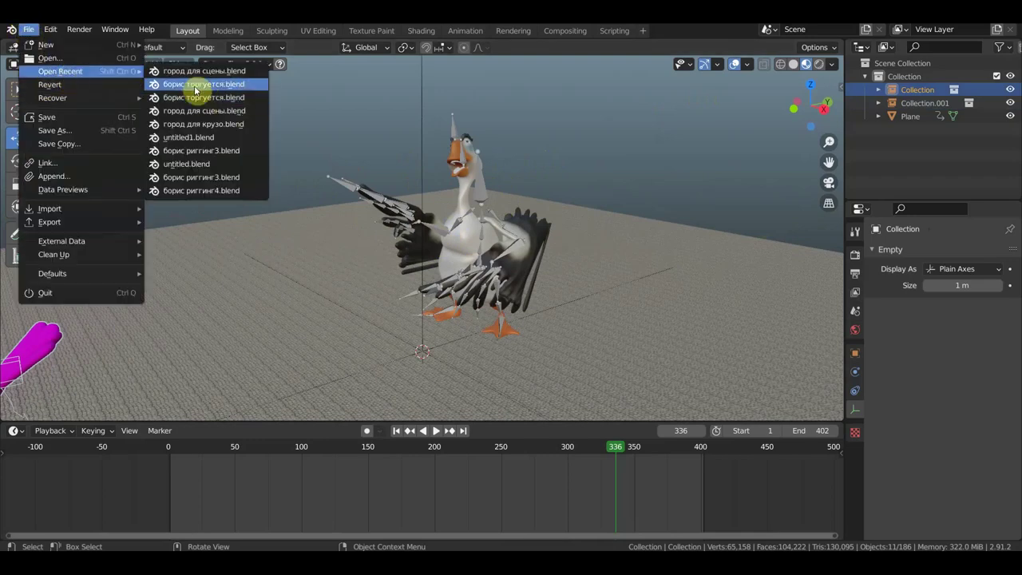
# Step: Open борис торгуется.blend without saving the current scene and put its armature in Pose Mode
pyautogui.click(200, 84)
pyautogui.click(542, 310)
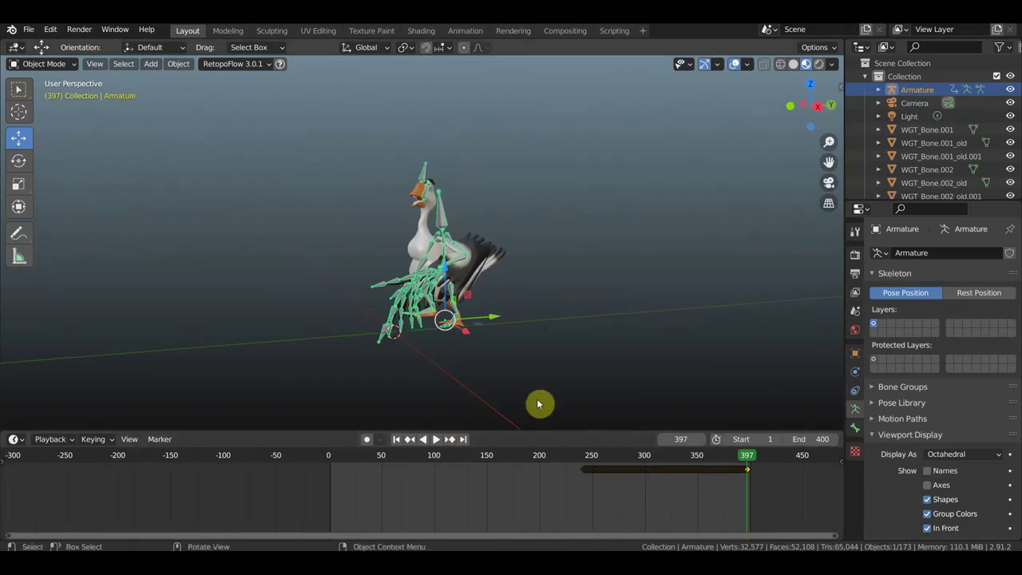
pyautogui.scroll(2, 505, 348)
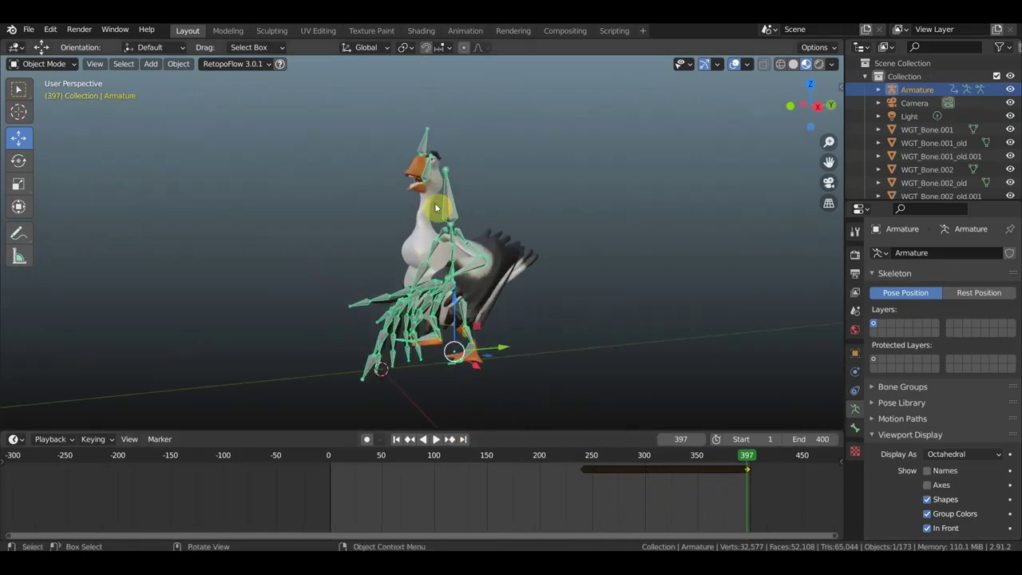
pyautogui.click(29, 63)
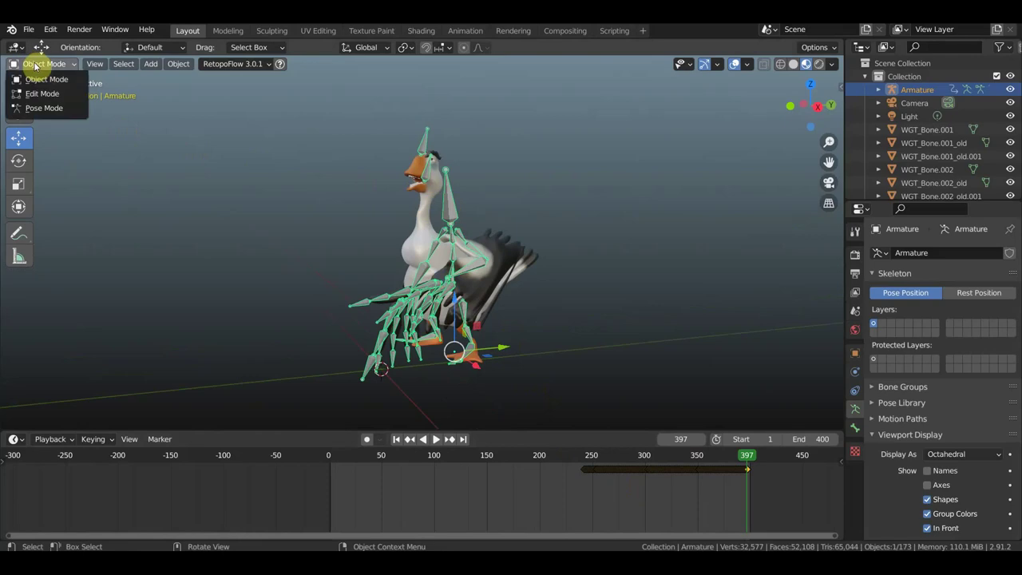
pyautogui.click(50, 109)
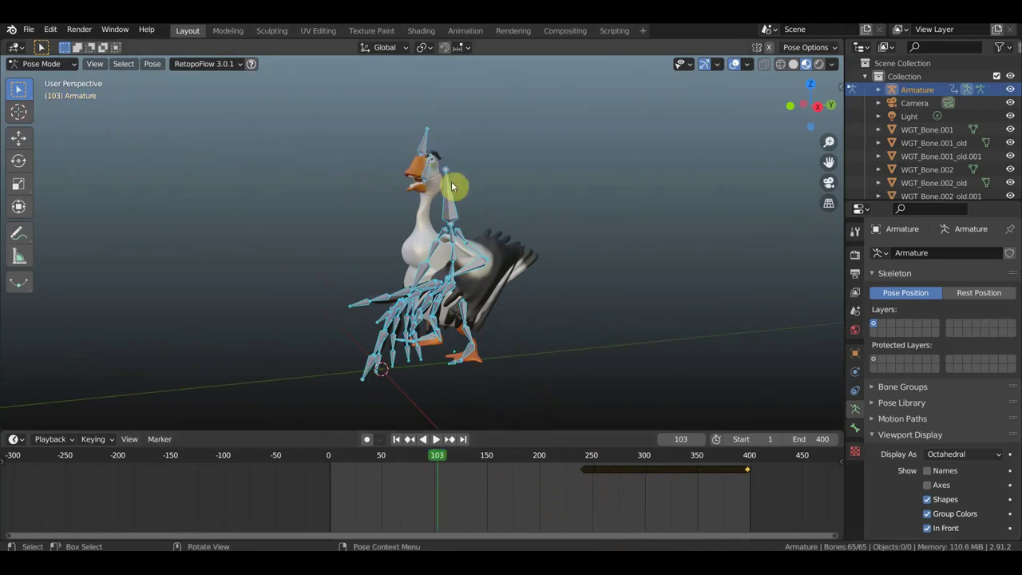
# Step: Bend the goose's neck and key location and rotation for all bones at frame 103
pyautogui.click(499, 218)
pyautogui.moveTo(507, 219); pyautogui.dragTo(434, 221, button='middle')
pyautogui.press('r')
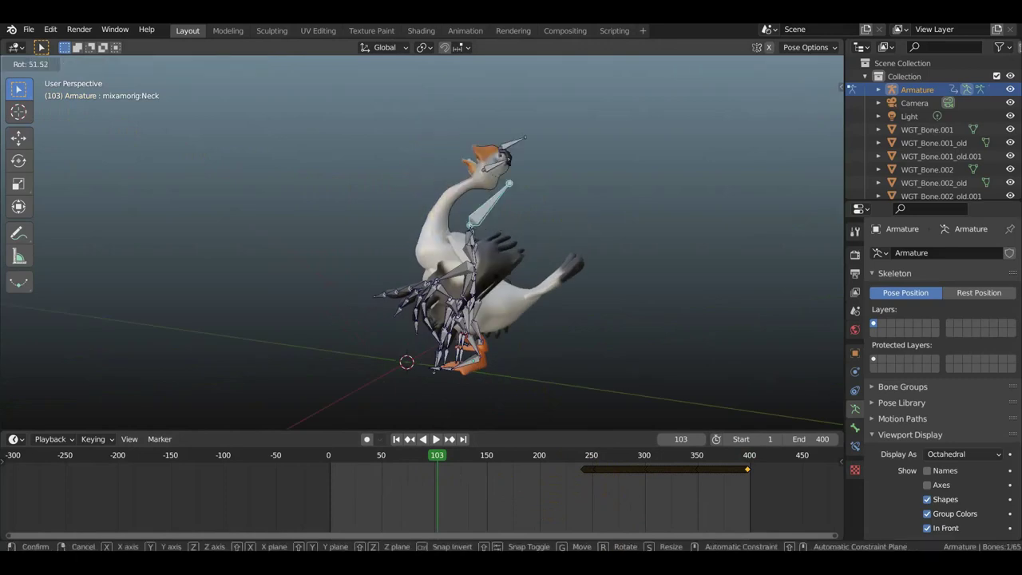
pyautogui.click(472, 289)
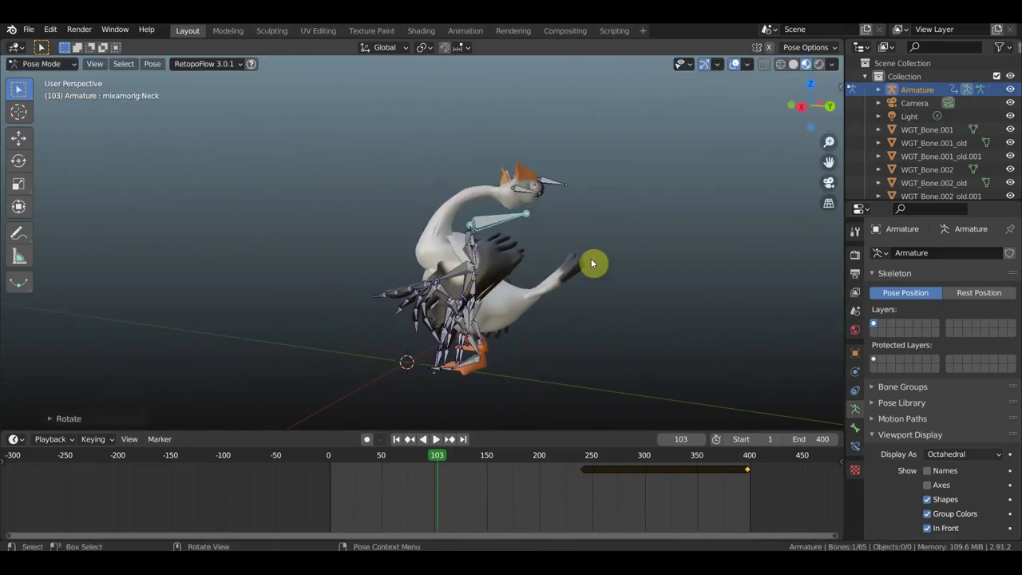
pyautogui.press('i')
pyautogui.press('a')
pyautogui.press('i')
pyautogui.click(657, 240)
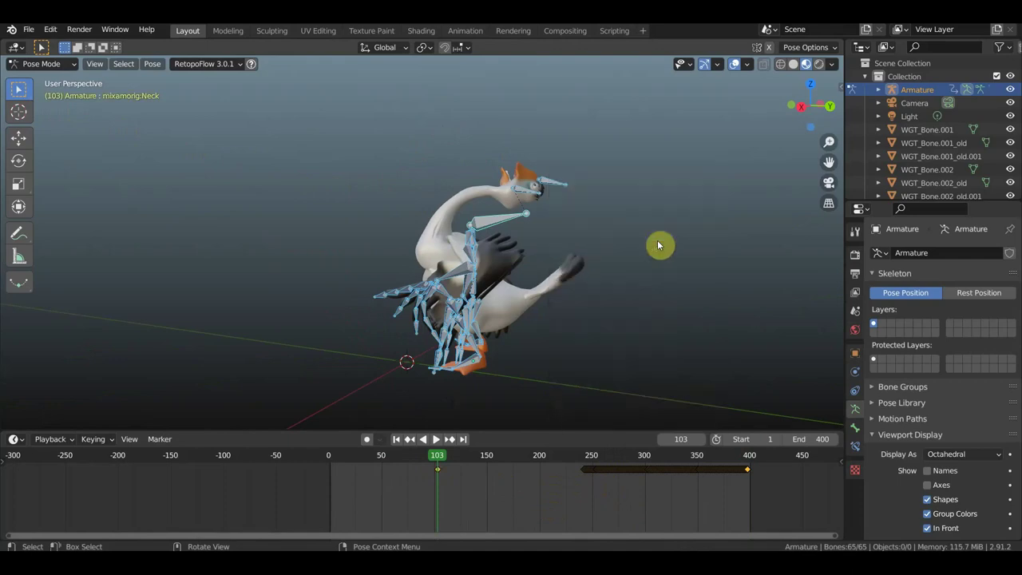
# Step: At frame 203, turn the goose's Head bone
pyautogui.click(544, 462)
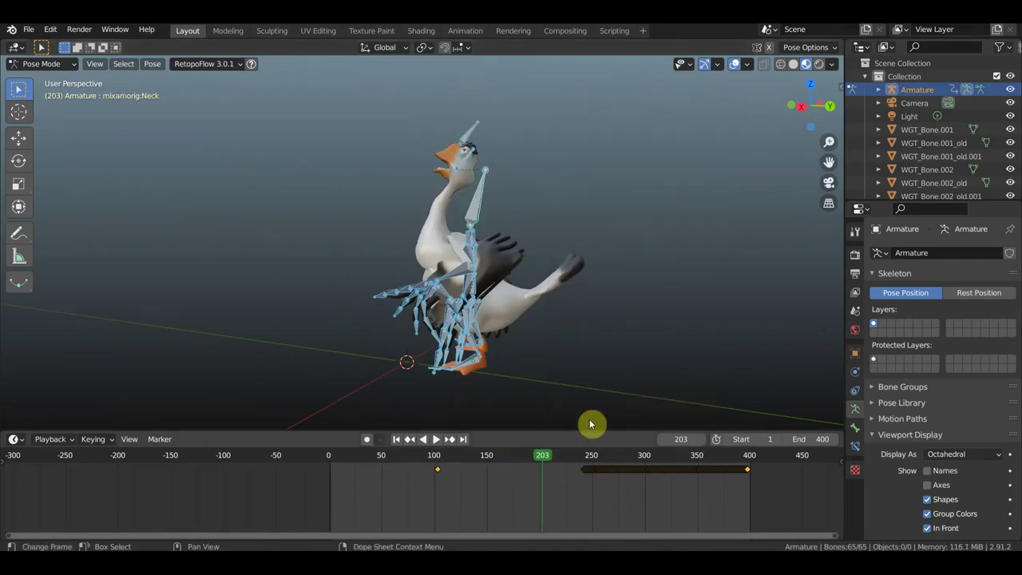
pyautogui.click(466, 159)
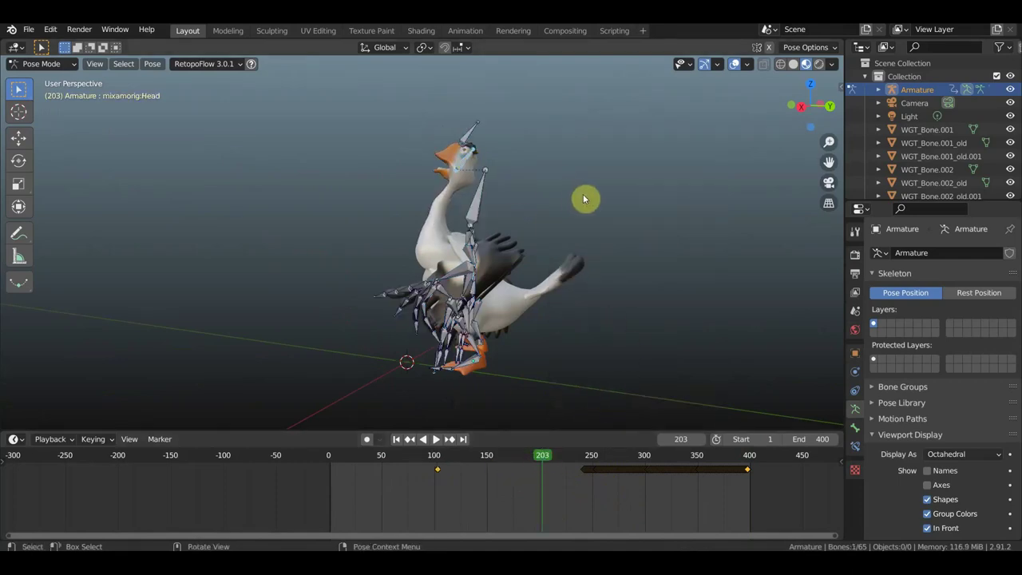
pyautogui.press('r')
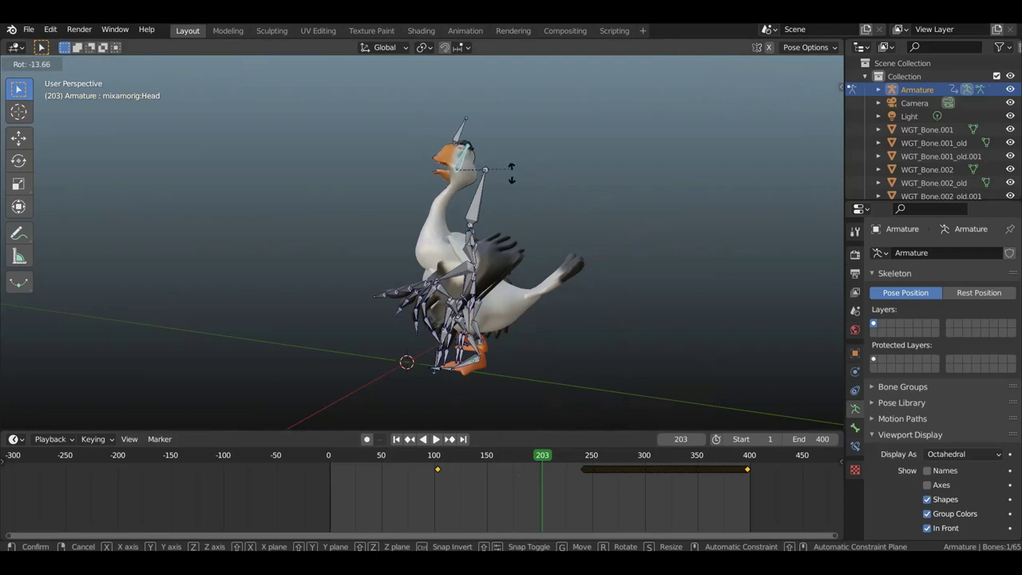
pyautogui.click(476, 171)
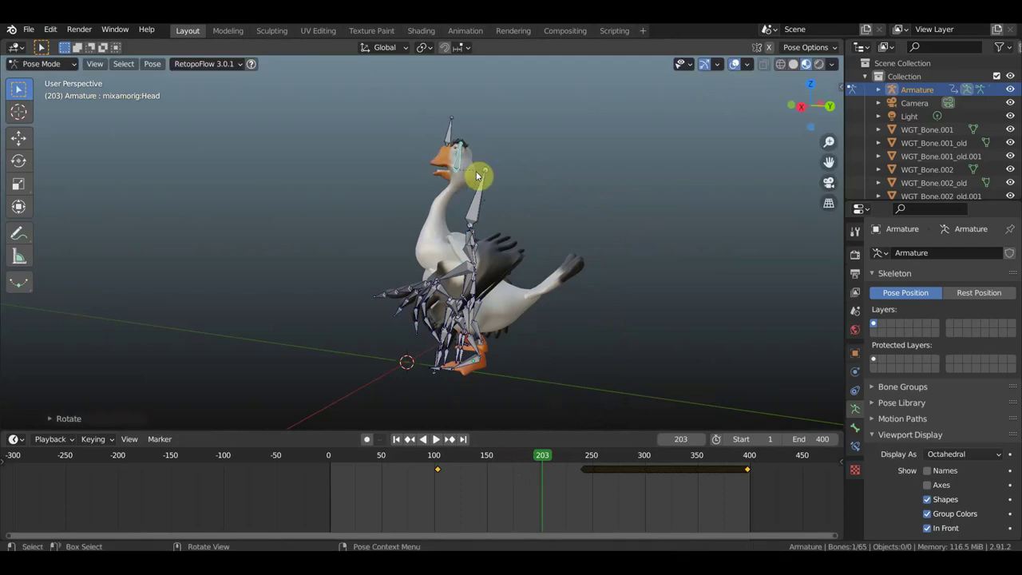
# Step: Lower the left wing, raise the right wing, and key location and rotation for all bones
pyautogui.click(471, 252)
pyautogui.press('r')
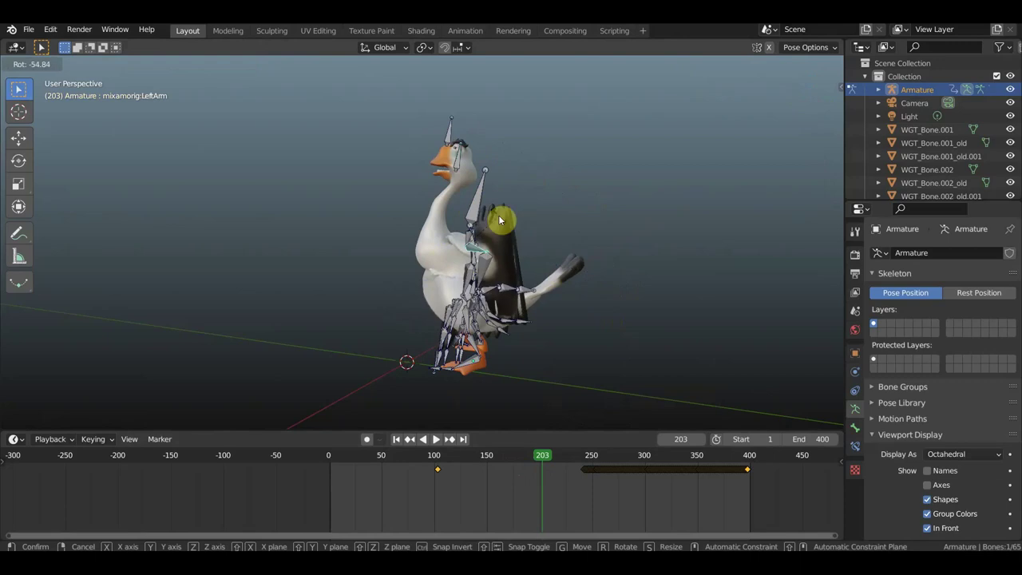
pyautogui.click(499, 215)
pyautogui.moveTo(503, 218); pyautogui.dragTo(553, 255, button='middle')
pyautogui.press('r')
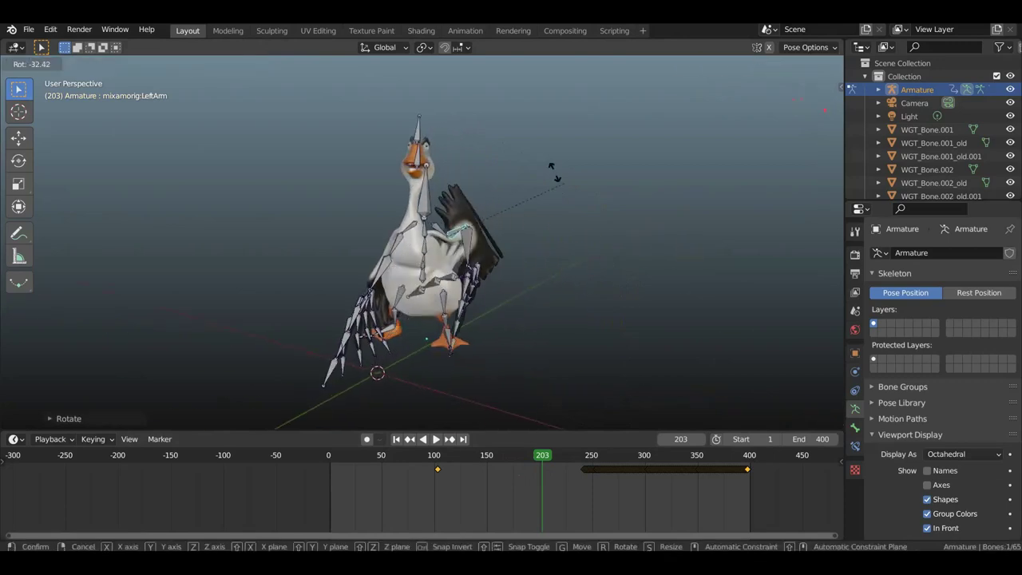
pyautogui.click(391, 305)
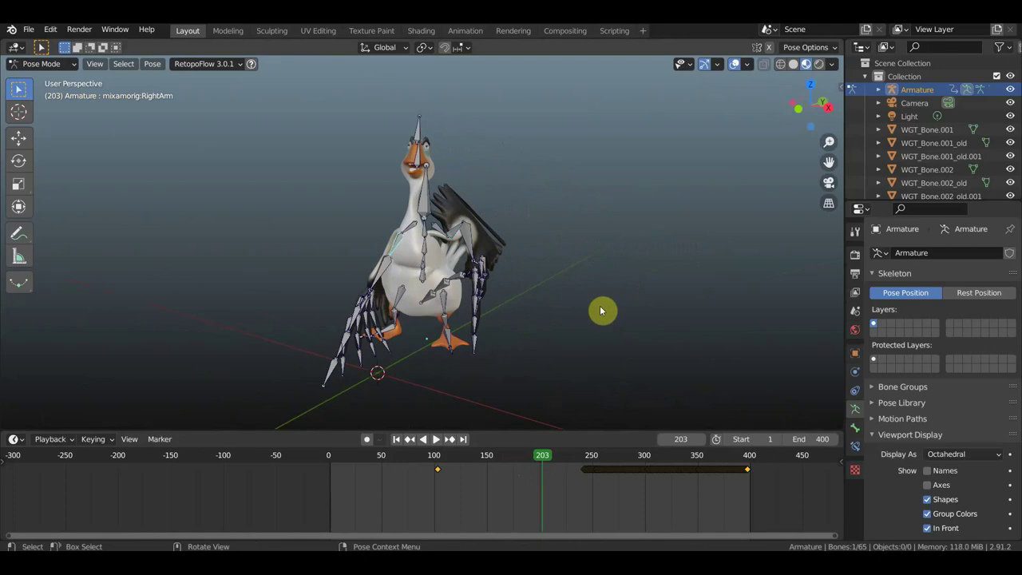
pyautogui.press('r')
pyautogui.click(501, 307)
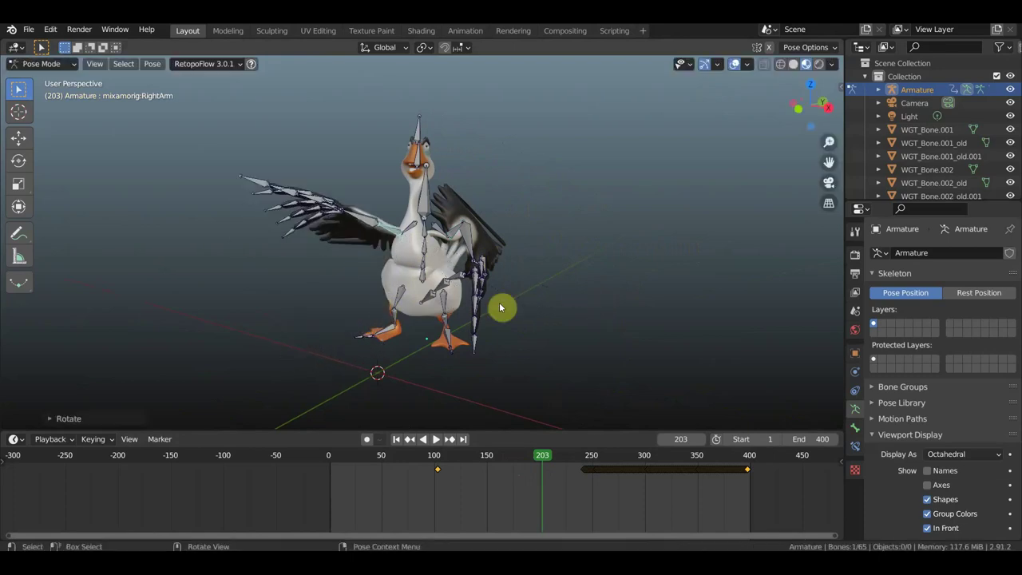
pyautogui.press('a')
pyautogui.press('i')
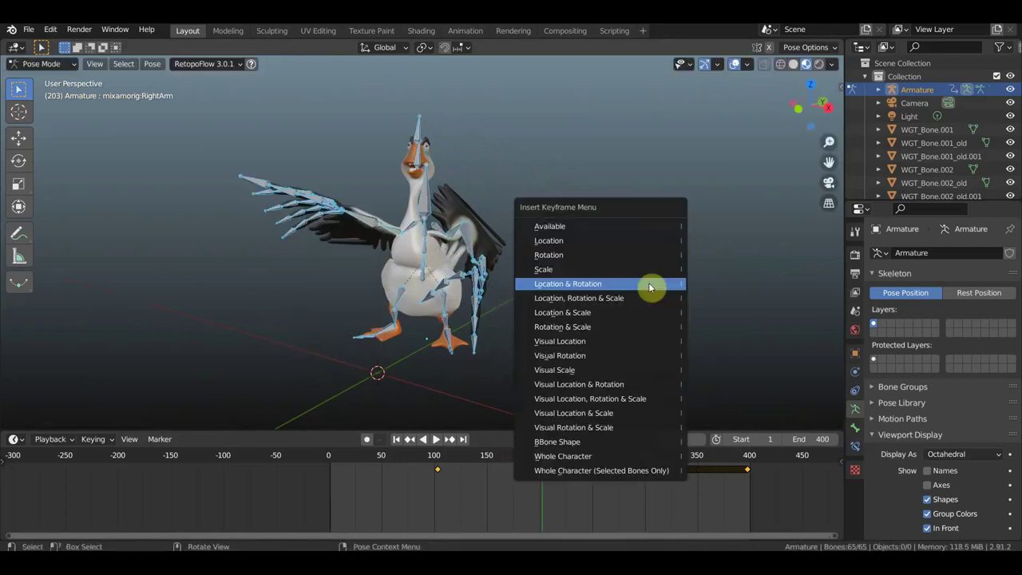
pyautogui.click(645, 284)
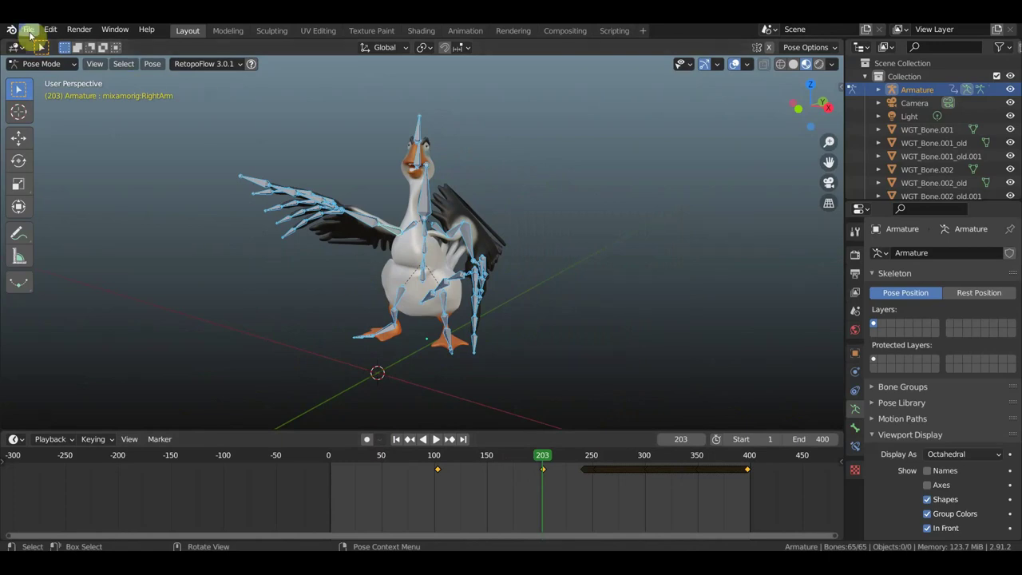
# Step: Save борис торгуется.blend, then reopen город для сцены.blend from the recent files
pyautogui.click(29, 32)
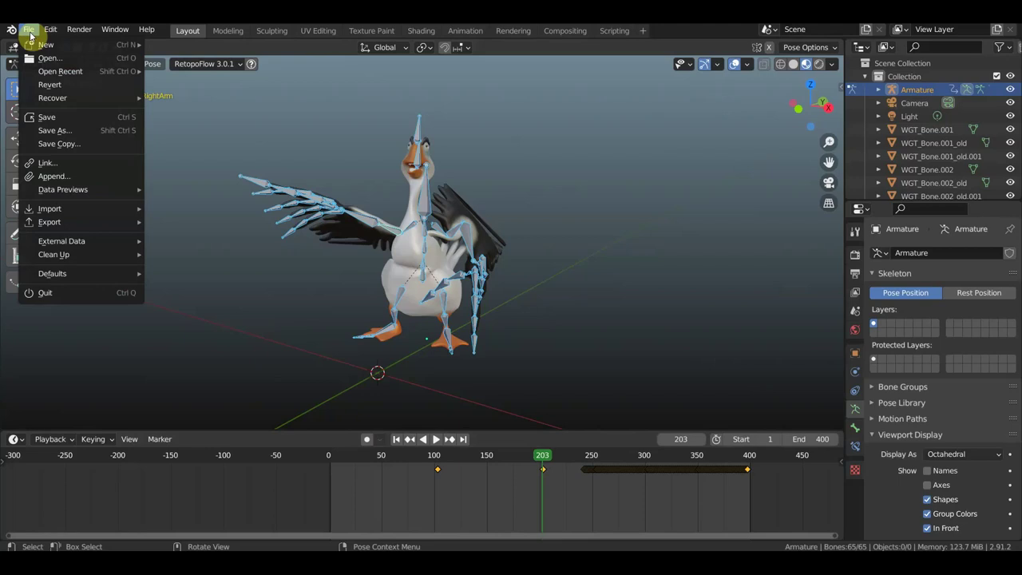
pyautogui.moveTo(50, 30)
pyautogui.click(36, 96)
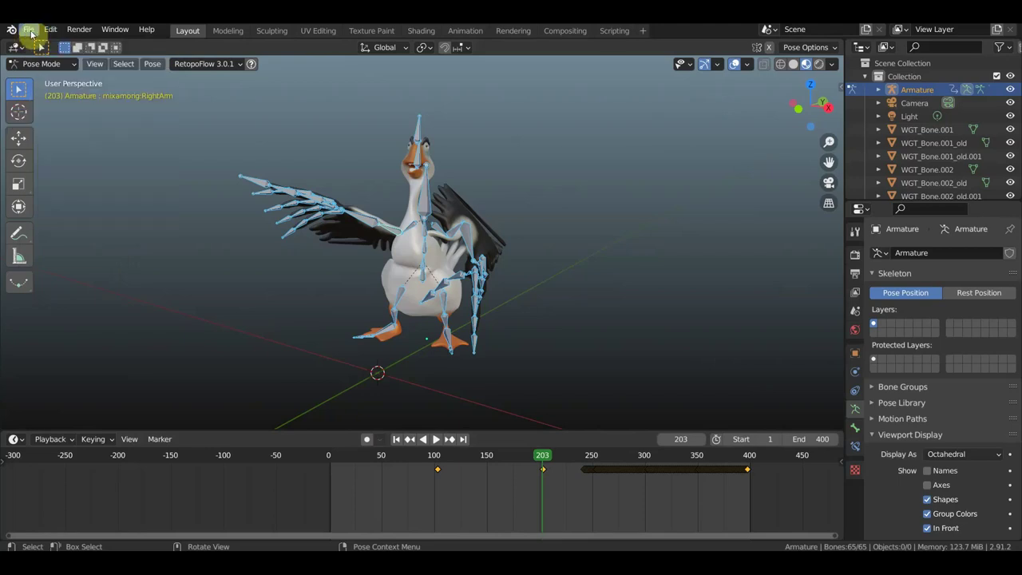
pyautogui.click(31, 34)
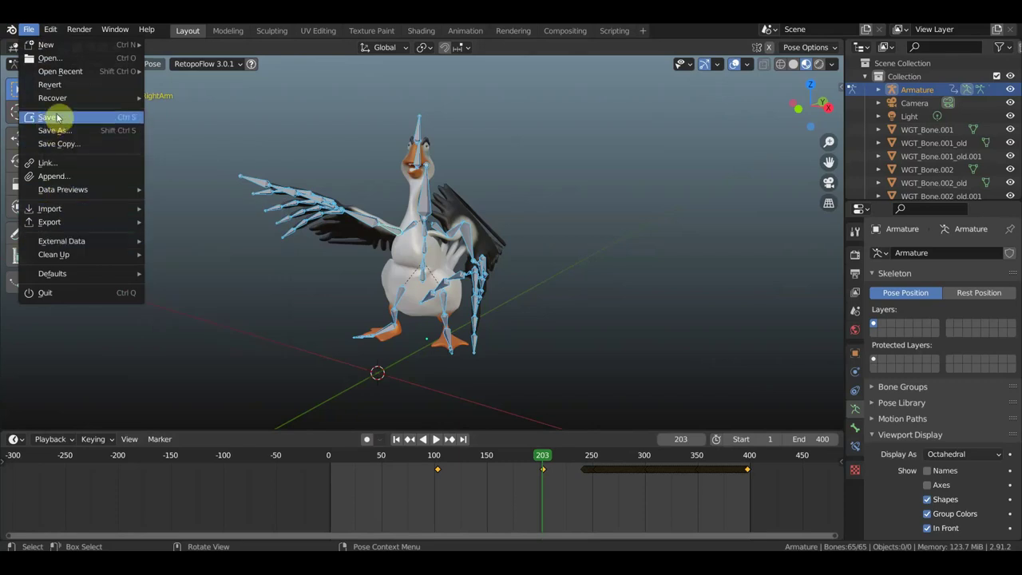
pyautogui.click(56, 117)
pyautogui.click(28, 29)
pyautogui.moveTo(61, 71)
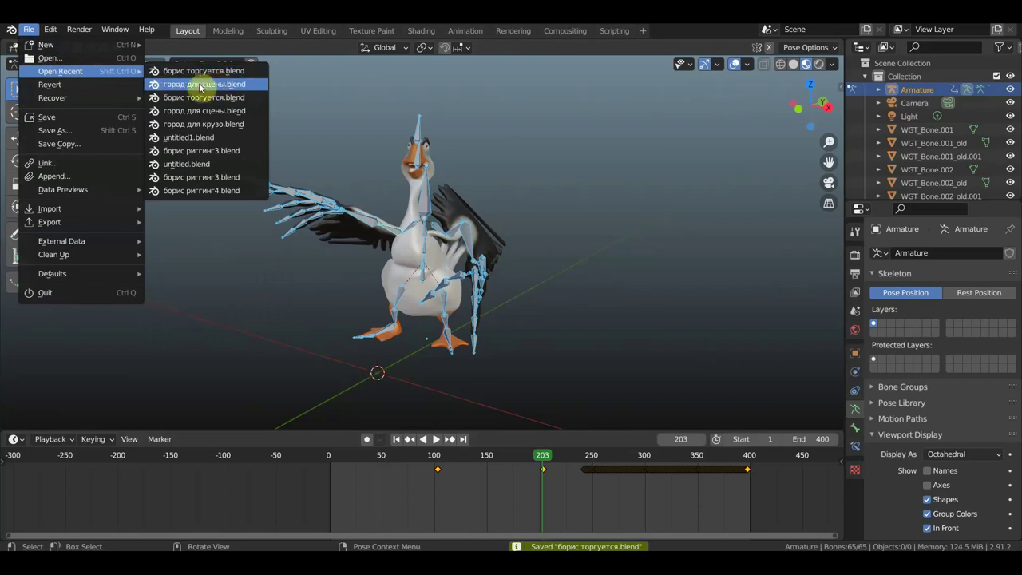
pyautogui.click(195, 85)
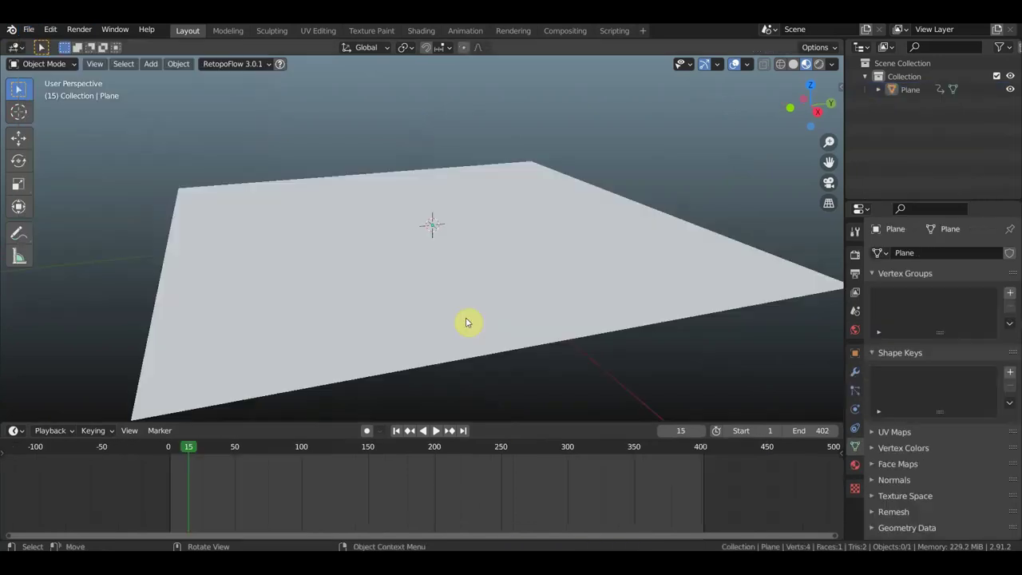
# Step: Link the Collection from борис торгуется.blend into the город для сцены scene
pyautogui.scroll(2, 461, 246)
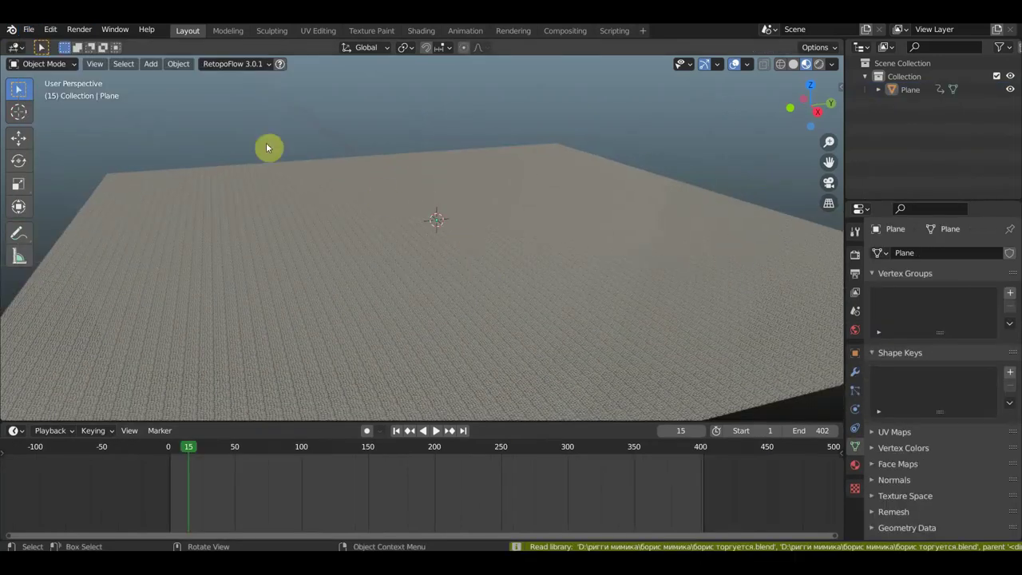
pyautogui.click(29, 30)
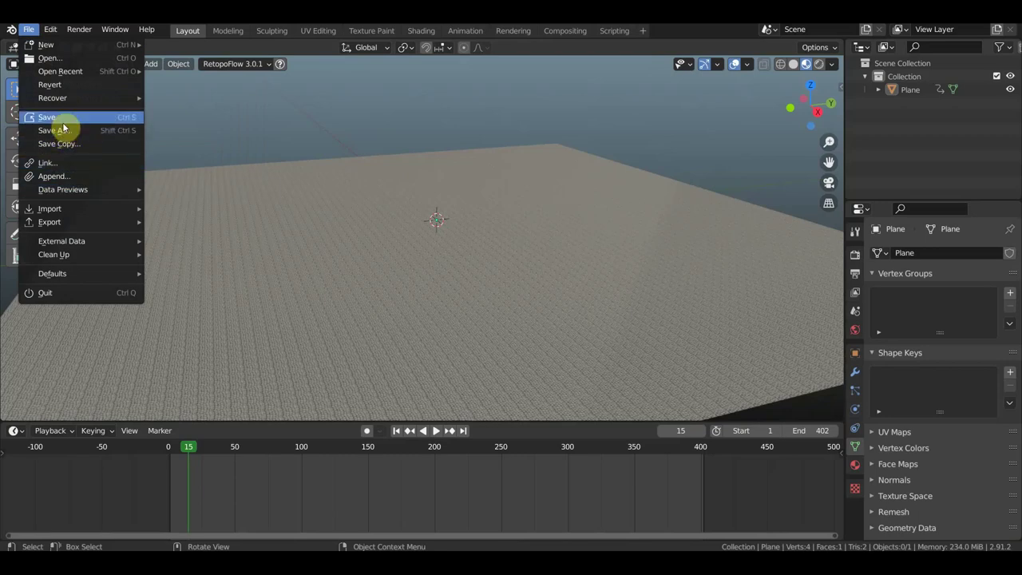
pyautogui.click(60, 162)
pyautogui.click(374, 188)
pyautogui.click(739, 494)
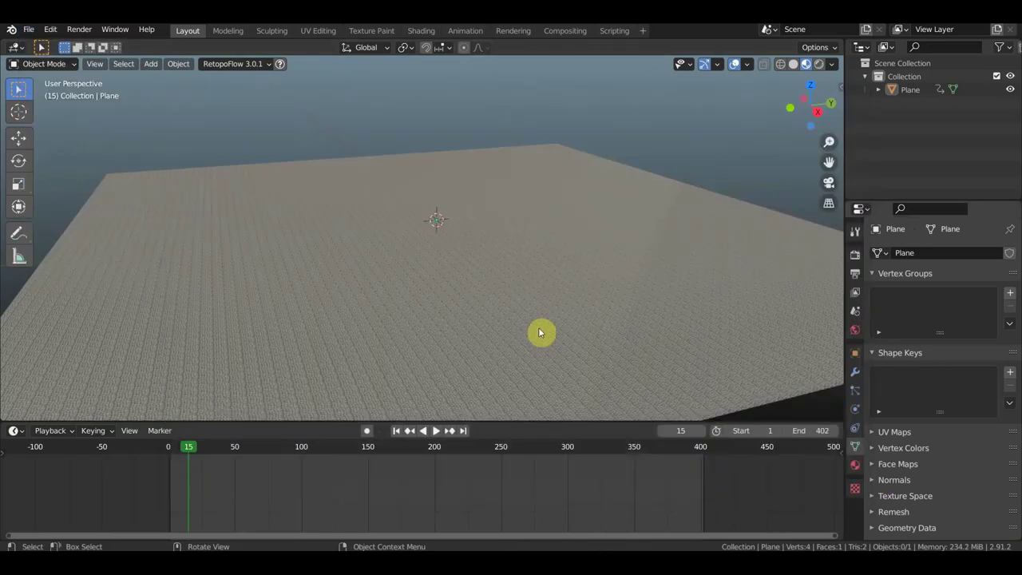
# Step: Enlarge the linked goose on the ground plane and play back its animation
pyautogui.press('s')
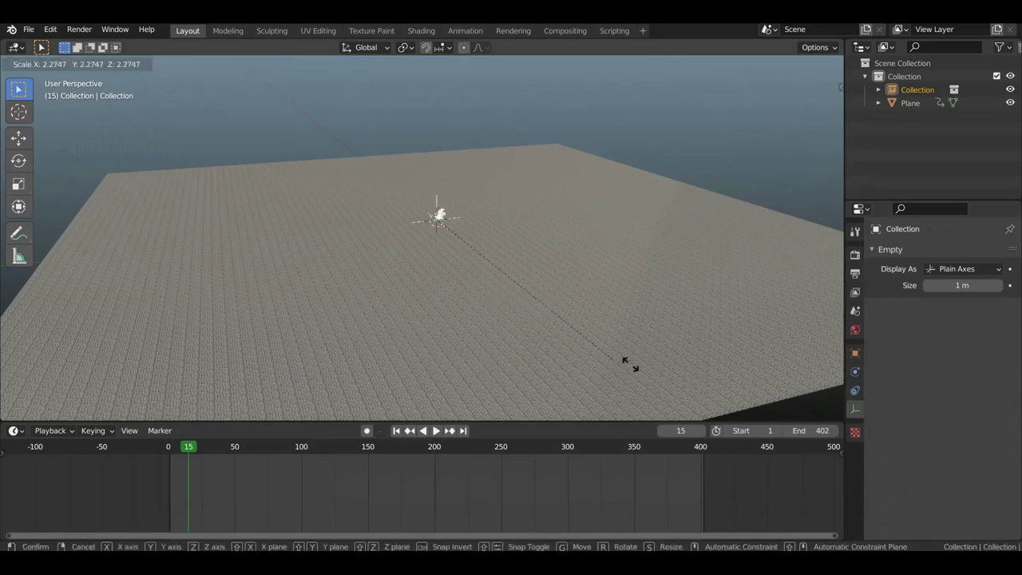
pyautogui.click(676, 331)
pyautogui.moveTo(611, 220)
pyautogui.mouseDown(button='middle')
pyautogui.moveTo(646, 206)
pyautogui.moveTo(531, 289)
pyautogui.mouseUp(button='middle')
pyautogui.scroll(3, 491, 227)
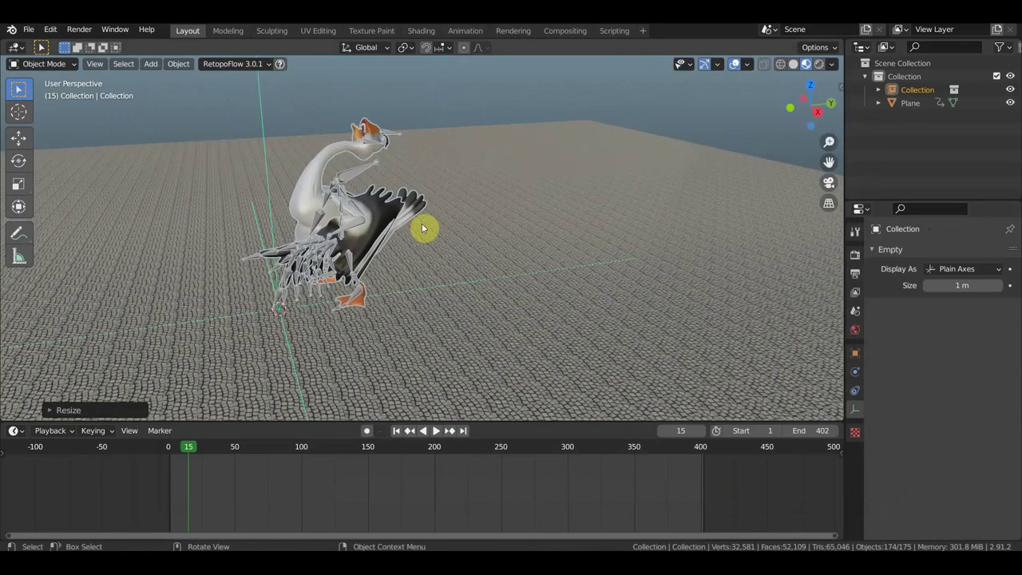
pyautogui.moveTo(429, 154)
pyautogui.mouseDown(button='middle')
pyautogui.moveTo(392, 158)
pyautogui.moveTo(397, 150)
pyautogui.mouseUp(button='middle')
pyautogui.press('space')
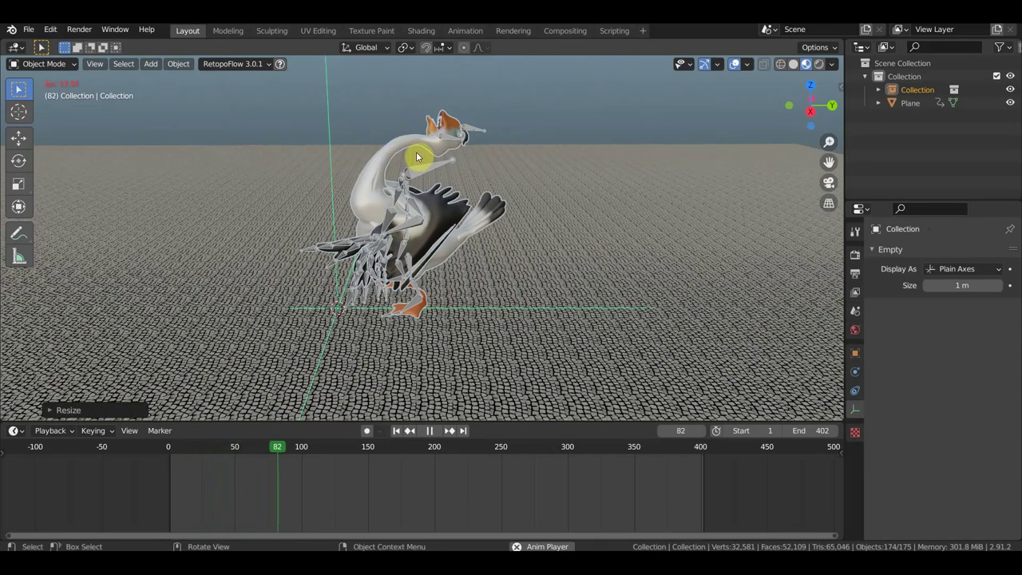
pyautogui.press('Home')
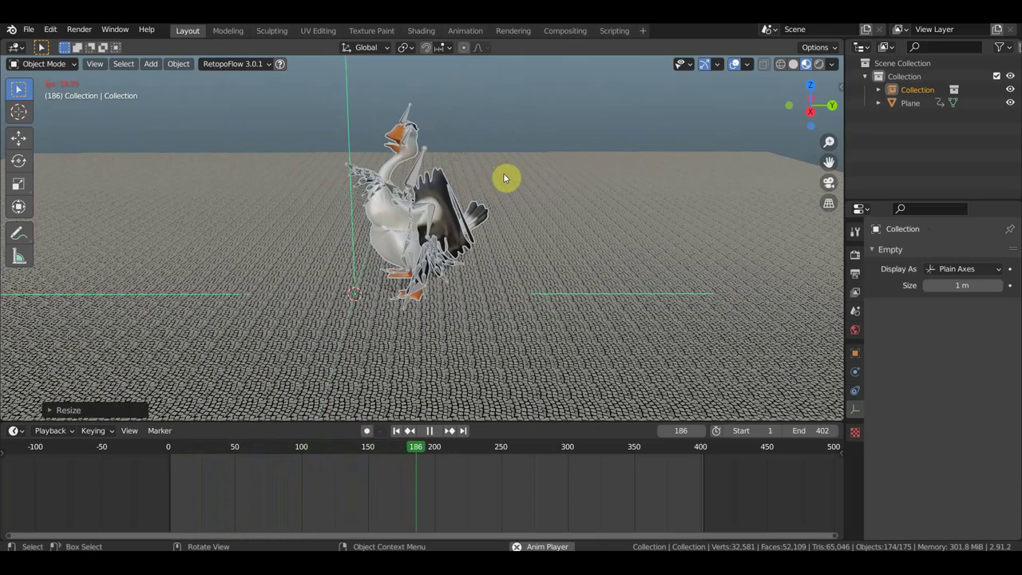
pyautogui.press('space')
pyautogui.scroll(-3, 484, 178)
pyautogui.scroll(-3, 484, 177)
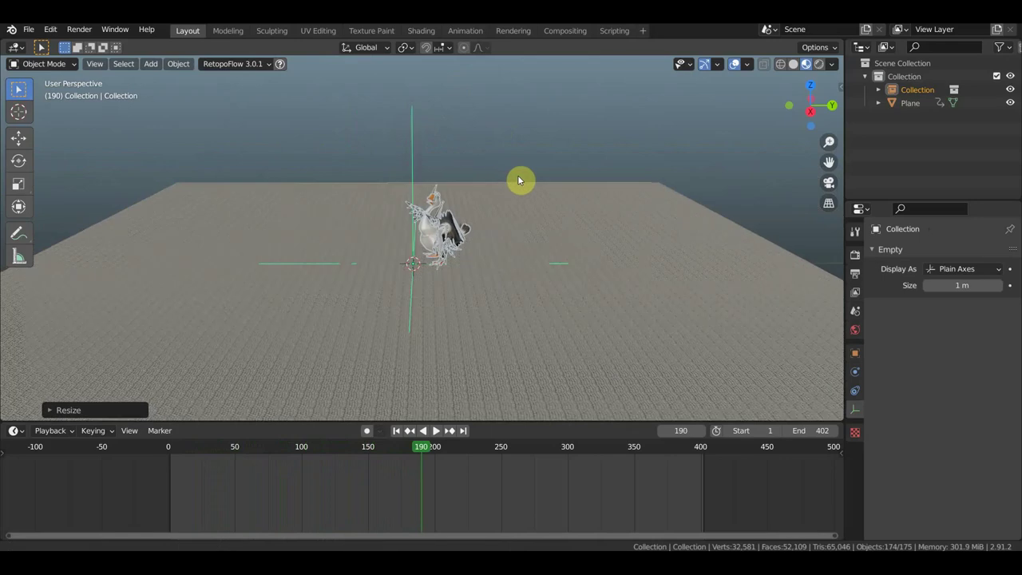
# Step: Save the scene to город для сцены.blend
pyautogui.click(29, 30)
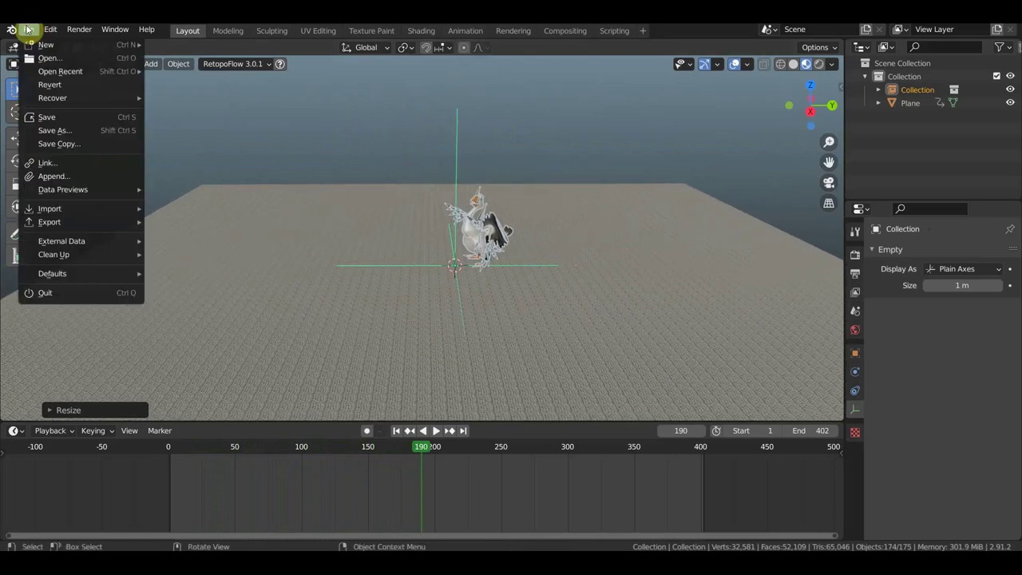
pyautogui.click(56, 119)
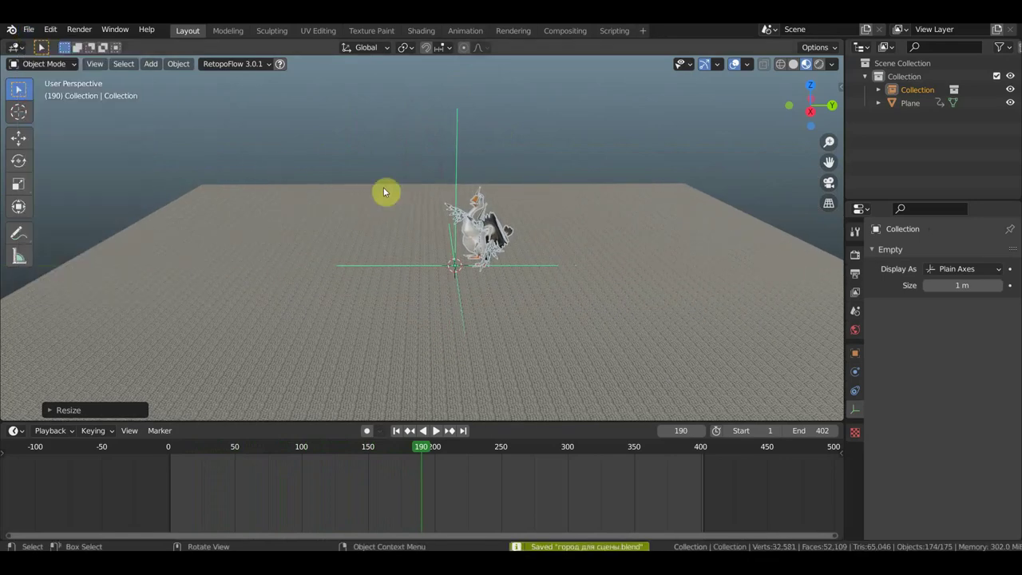
pyautogui.scroll(-2, 288, 174)
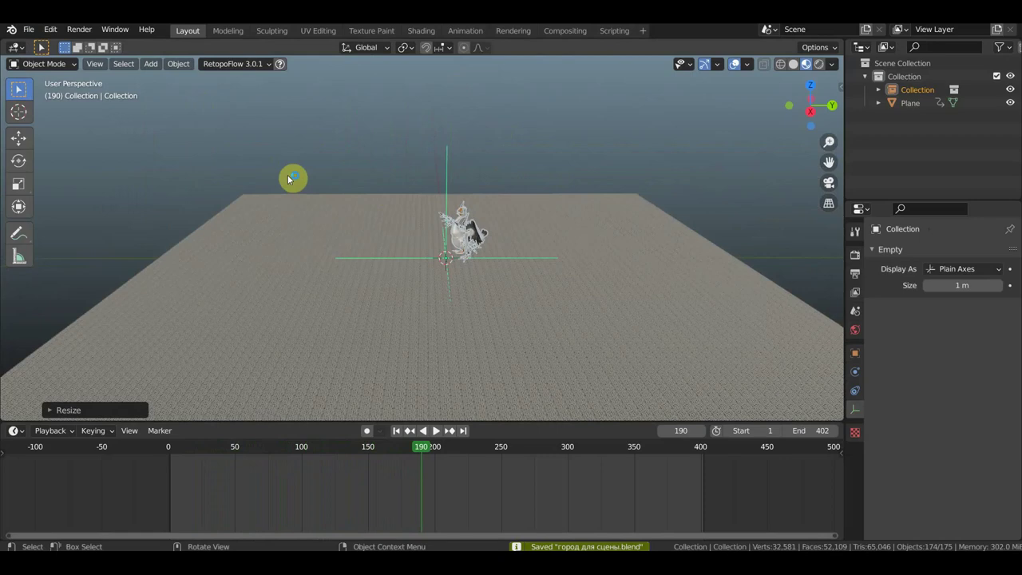
pyautogui.moveTo(235, 165); pyautogui.dragTo(250, 164, button='middle')
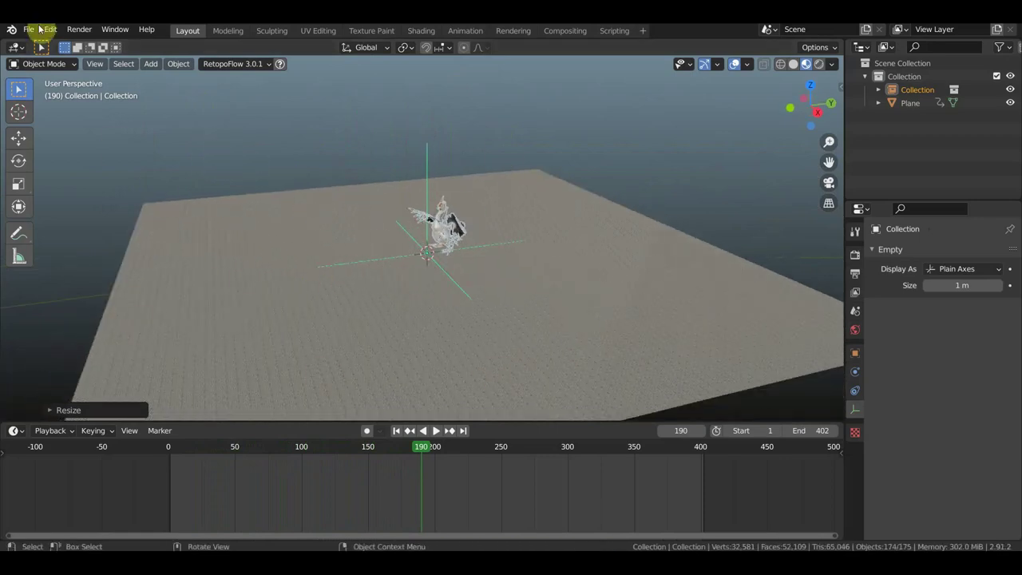
pyautogui.click(32, 33)
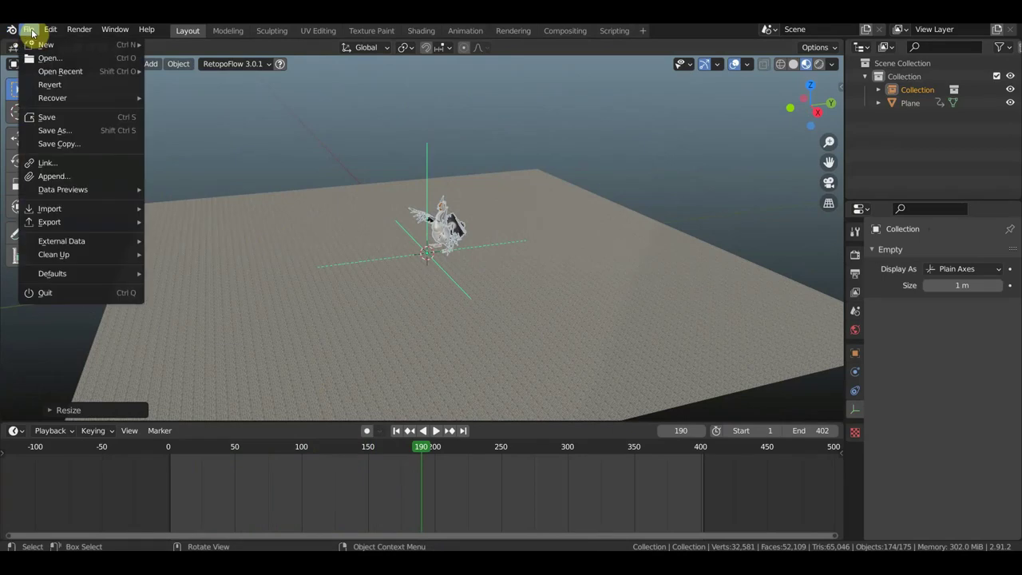
pyautogui.click(48, 165)
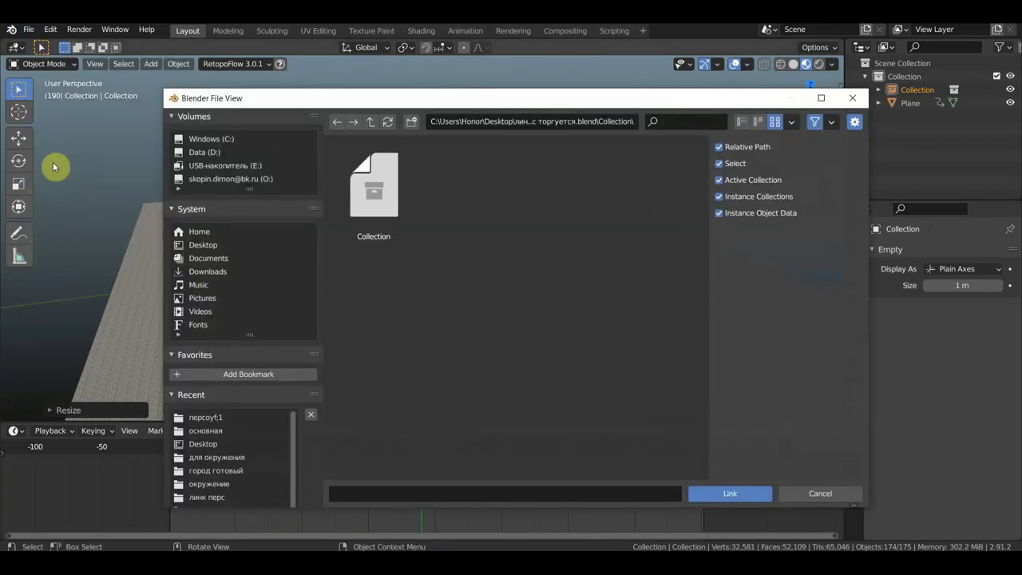
pyautogui.click(853, 98)
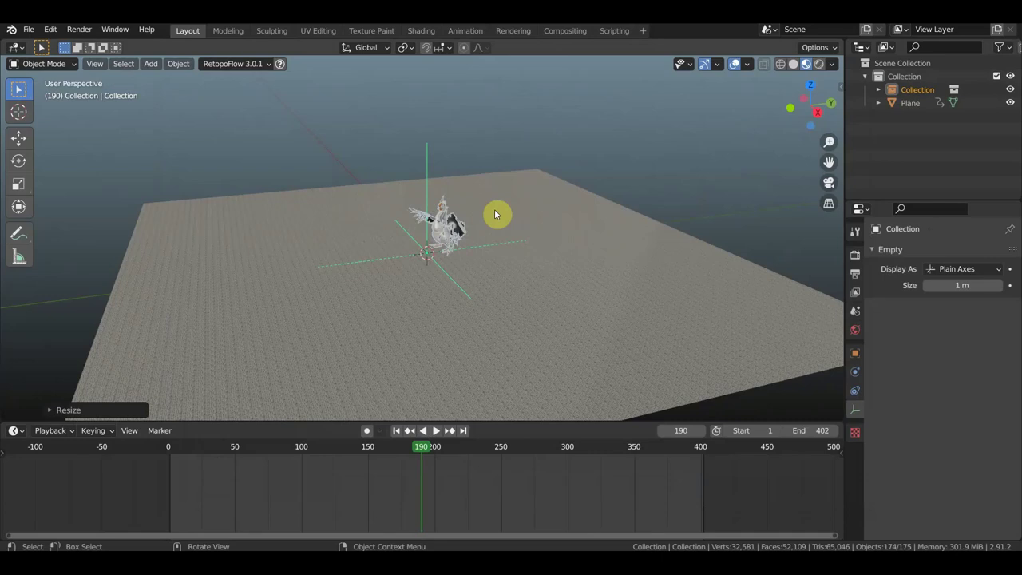
# Step: Select the goose collection and move it to a new spot on the ground plane
pyautogui.scroll(4, 463, 277)
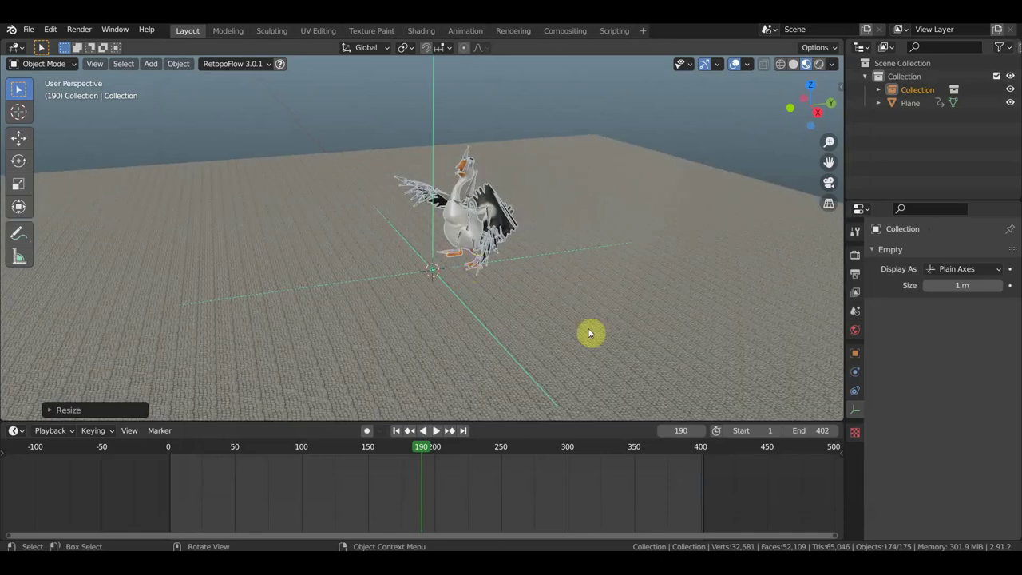
pyautogui.scroll(-2, 322, 265)
pyautogui.scroll(-1, 329, 265)
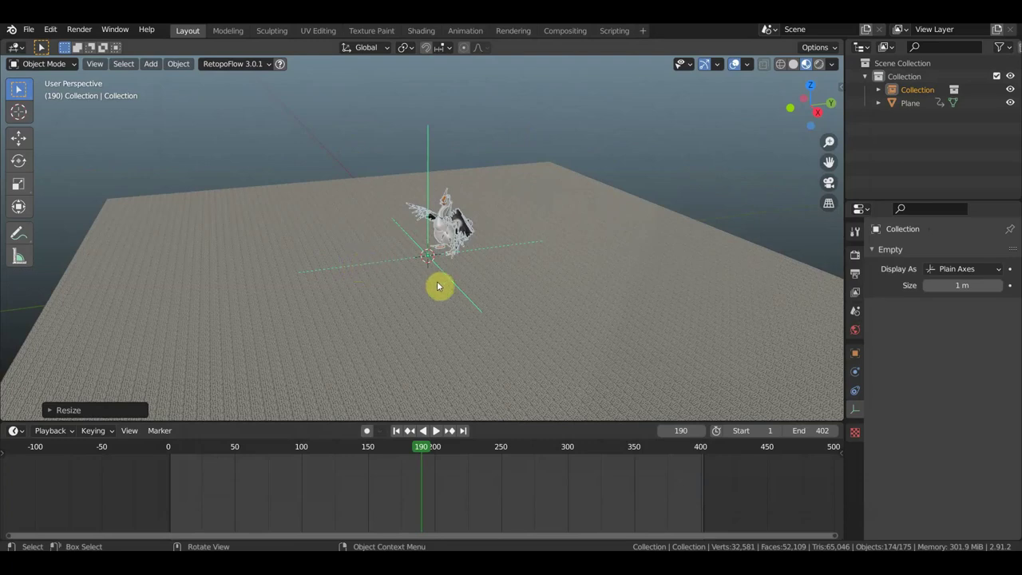
pyautogui.scroll(2, 483, 253)
pyautogui.scroll(1, 483, 252)
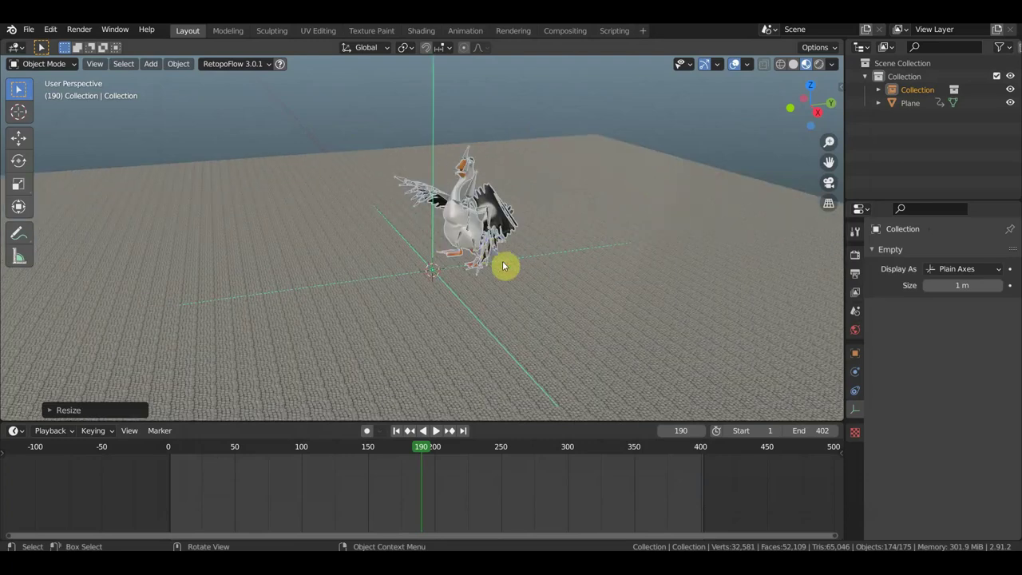
pyautogui.click(18, 138)
pyautogui.click(474, 228)
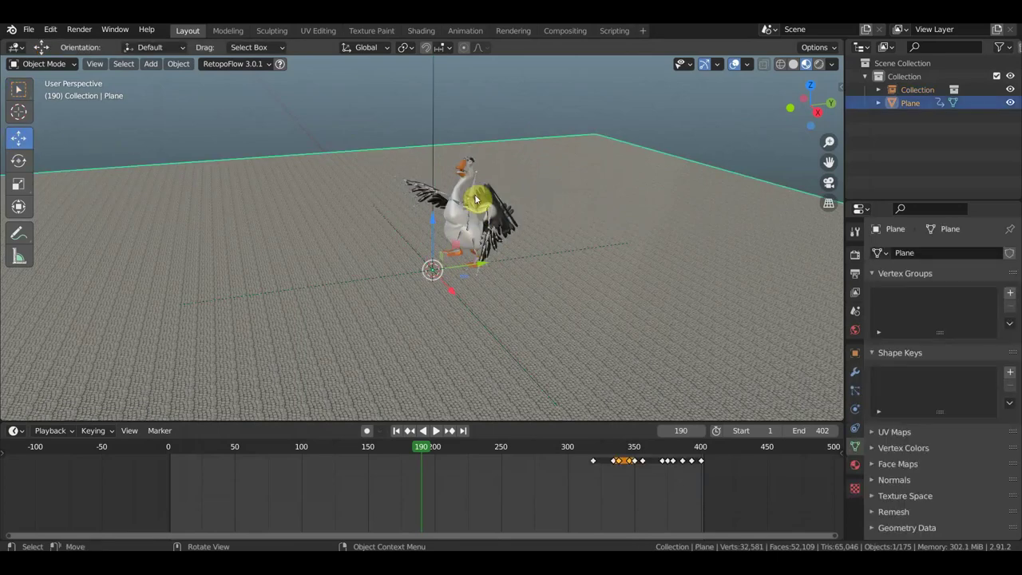
pyautogui.click(474, 194)
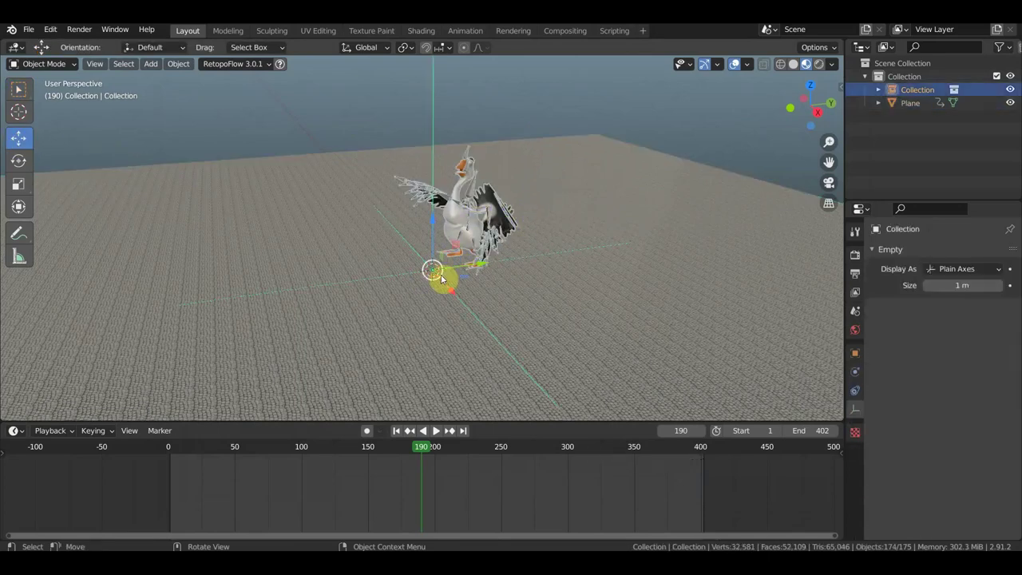
pyautogui.moveTo(483, 262); pyautogui.dragTo(212, 297)
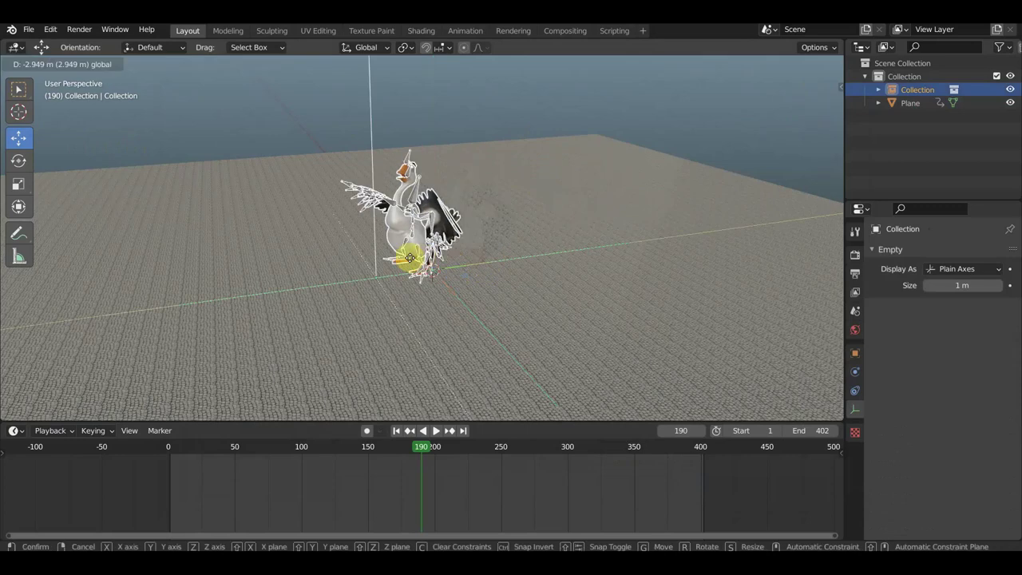
pyautogui.moveTo(211, 296)
pyautogui.mouseDown(button='middle')
pyautogui.moveTo(392, 301)
pyautogui.moveTo(410, 346)
pyautogui.mouseUp(button='middle')
pyautogui.press('g')
pyautogui.click(616, 383)
# Step: Play and stop the goose animation from a low viewing angle
pyautogui.moveTo(673, 340); pyautogui.dragTo(433, 312, button='middle')
pyautogui.moveTo(342, 322)
pyautogui.mouseDown(button='middle')
pyautogui.moveTo(433, 309)
pyautogui.moveTo(265, 310)
pyautogui.moveTo(357, 239)
pyautogui.moveTo(514, 299)
pyautogui.moveTo(456, 306)
pyautogui.mouseUp(button='middle')
pyautogui.scroll(3, 456, 306)
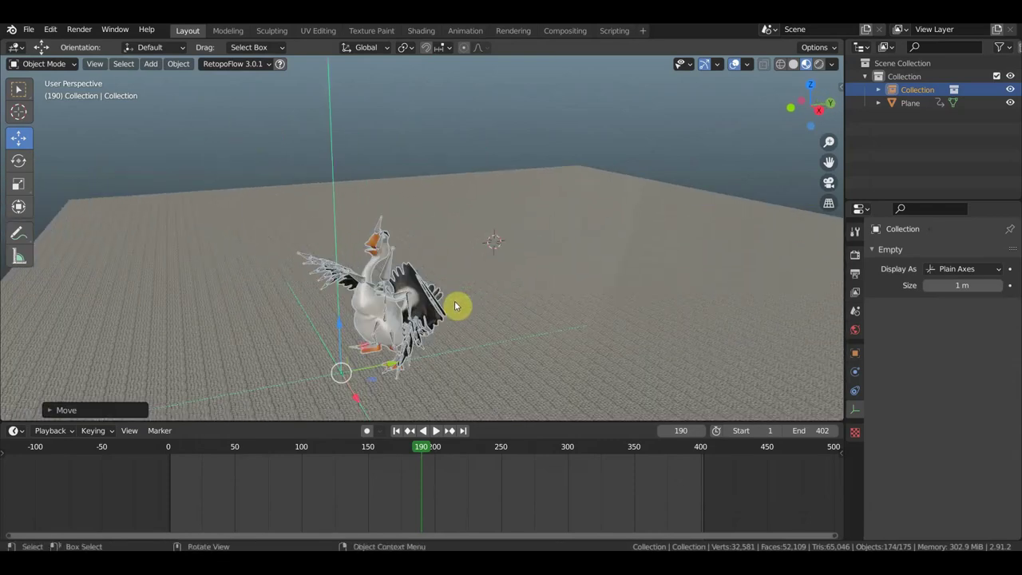
pyautogui.press('space')
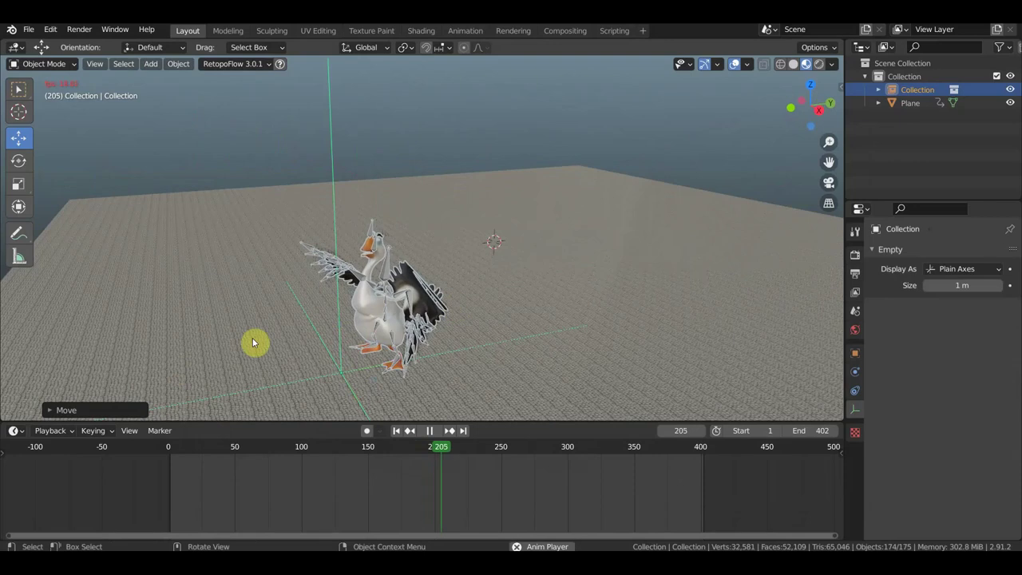
pyautogui.press('space')
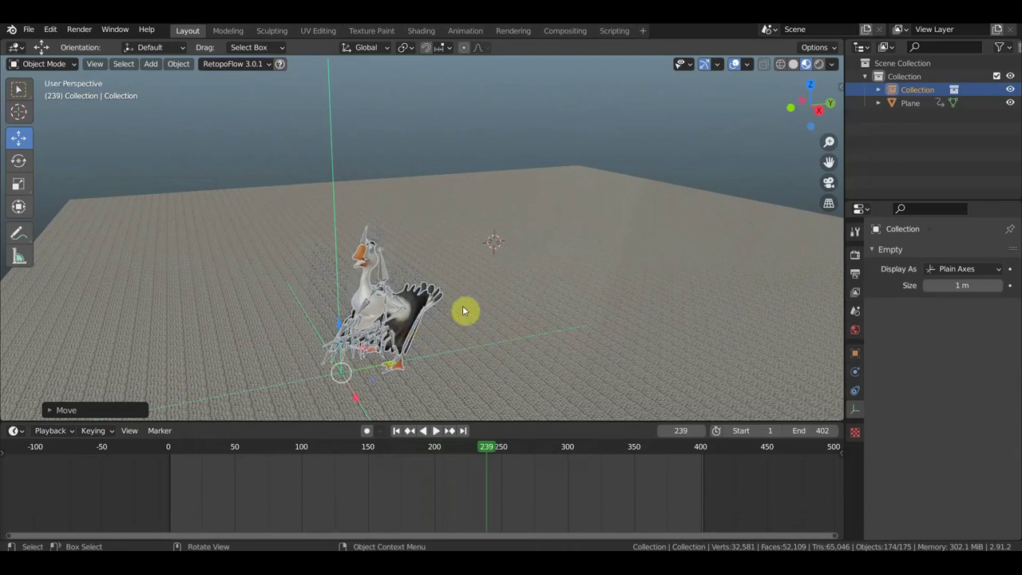
# Step: Open the city market scene from recent files, discarding unsaved goose file changes
pyautogui.click(30, 30)
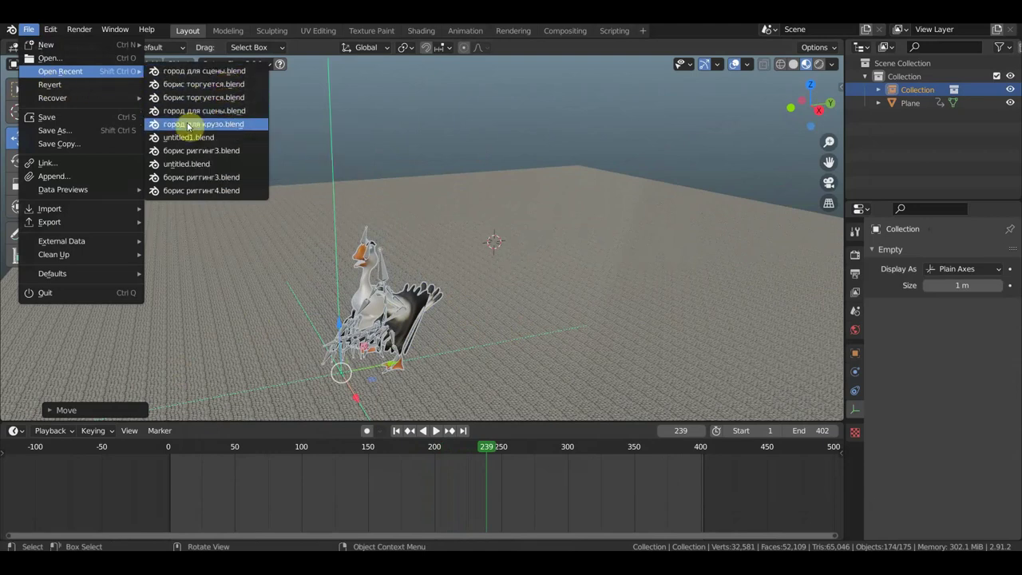
pyautogui.click(218, 99)
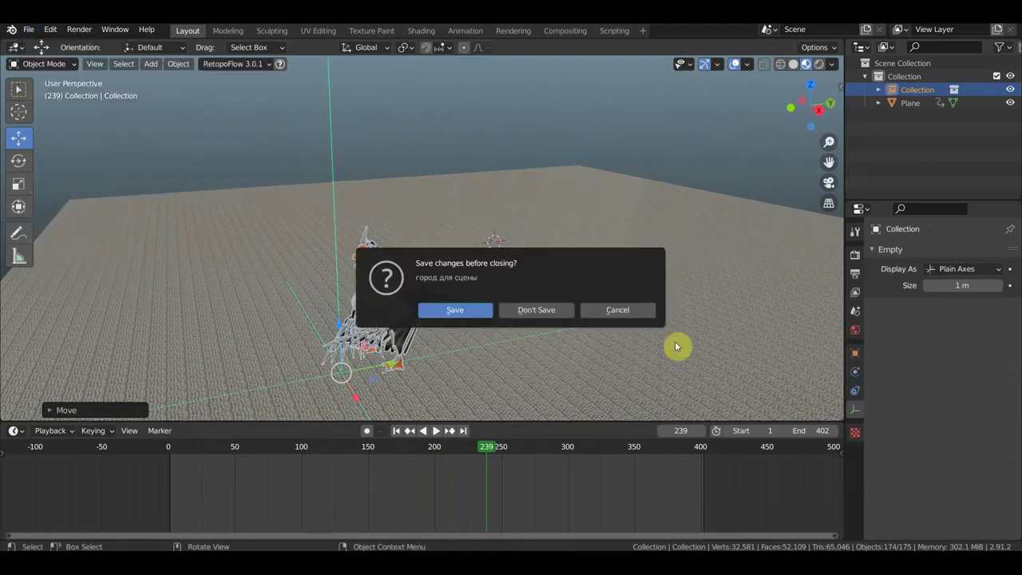
pyautogui.click(544, 312)
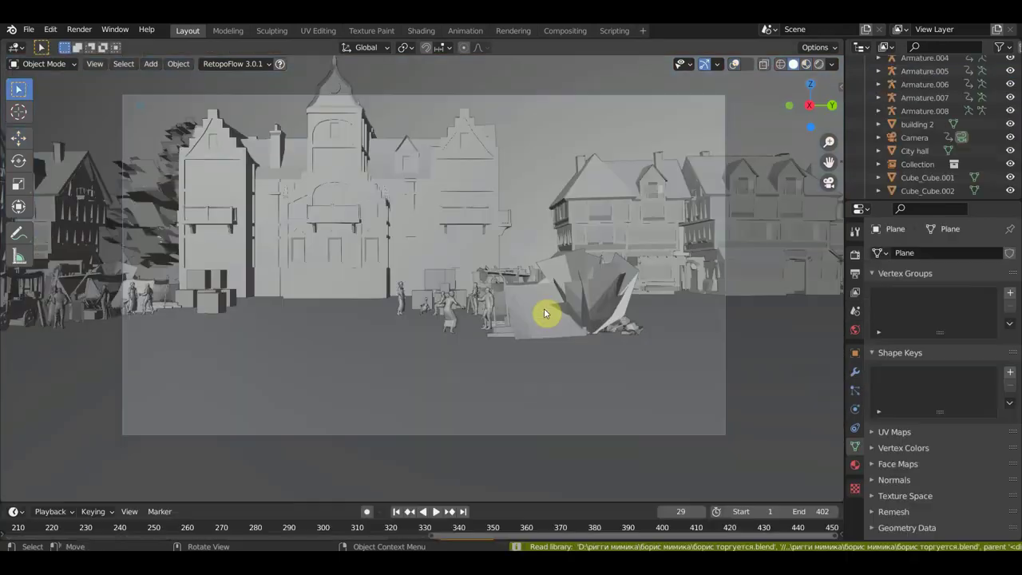
pyautogui.moveTo(547, 313); pyautogui.dragTo(583, 342, button='middle')
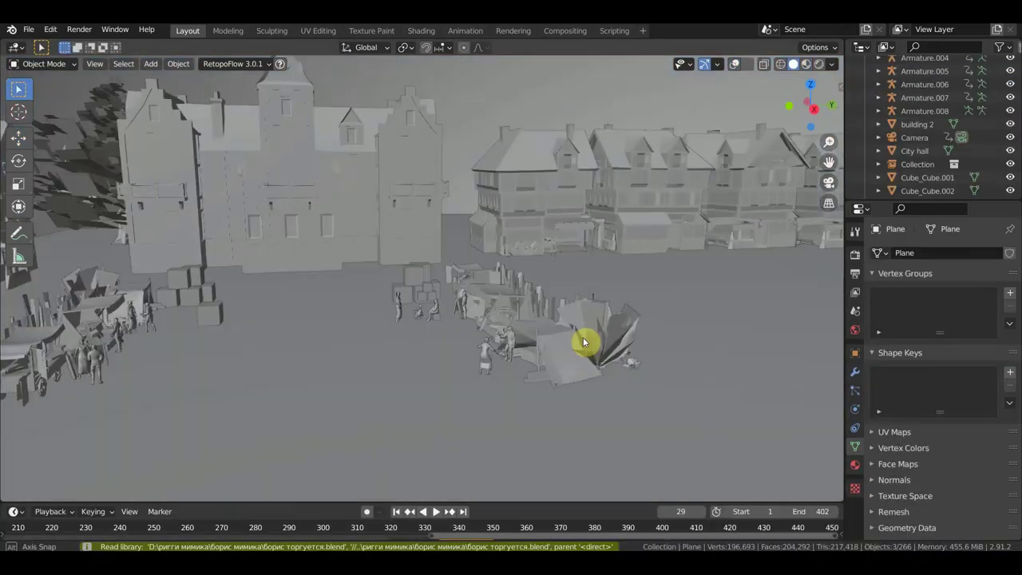
pyautogui.scroll(3, 591, 342)
pyautogui.scroll(2, 598, 343)
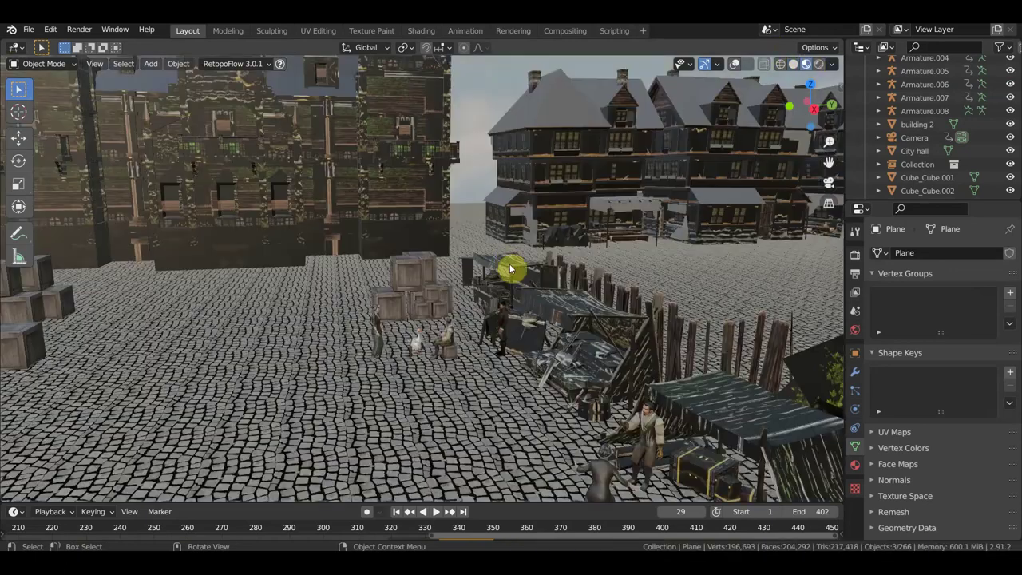
pyautogui.scroll(-2, 509, 269)
pyautogui.scroll(-4, 400, 248)
pyautogui.scroll(1, 426, 279)
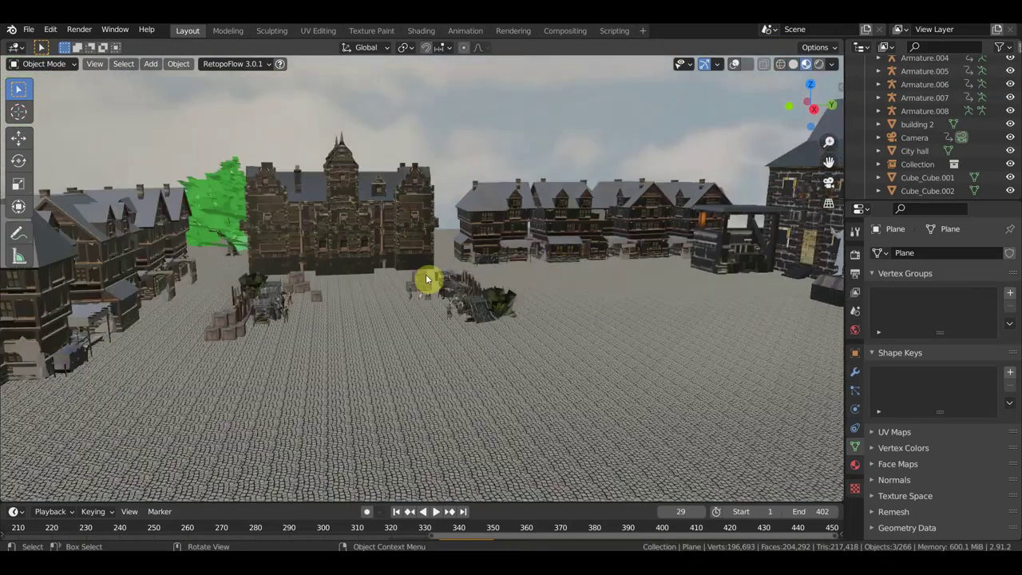
# Step: Turn on viewport overlays and delete Armature.008 from the scene
pyautogui.click(343, 221)
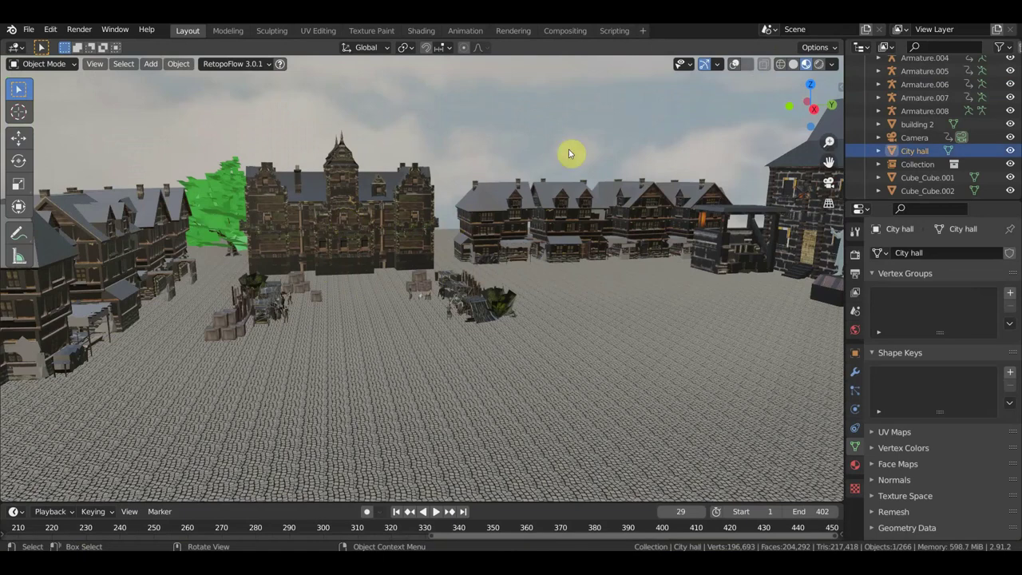
pyautogui.click(735, 65)
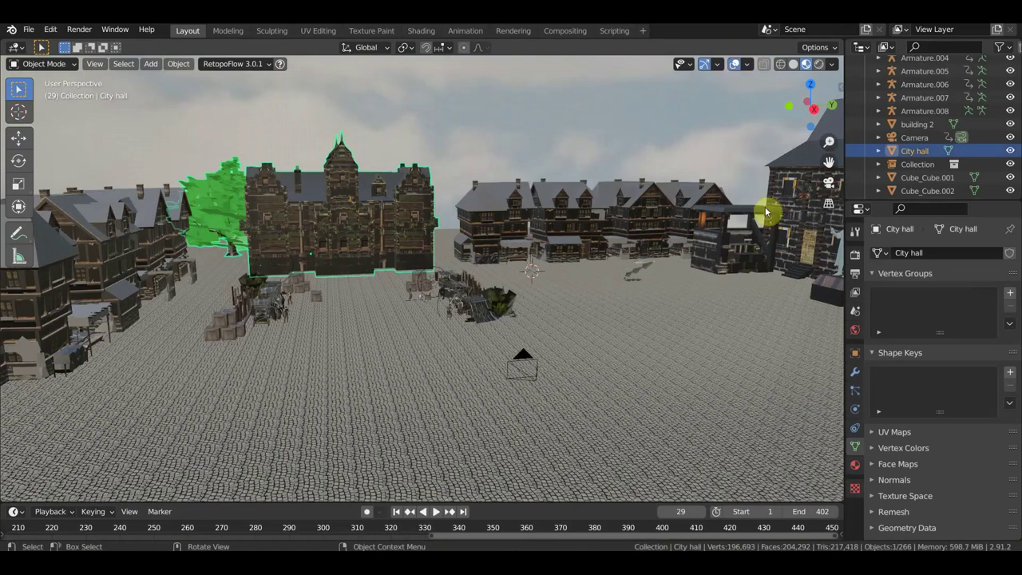
pyautogui.click(637, 276)
pyautogui.press('Delete')
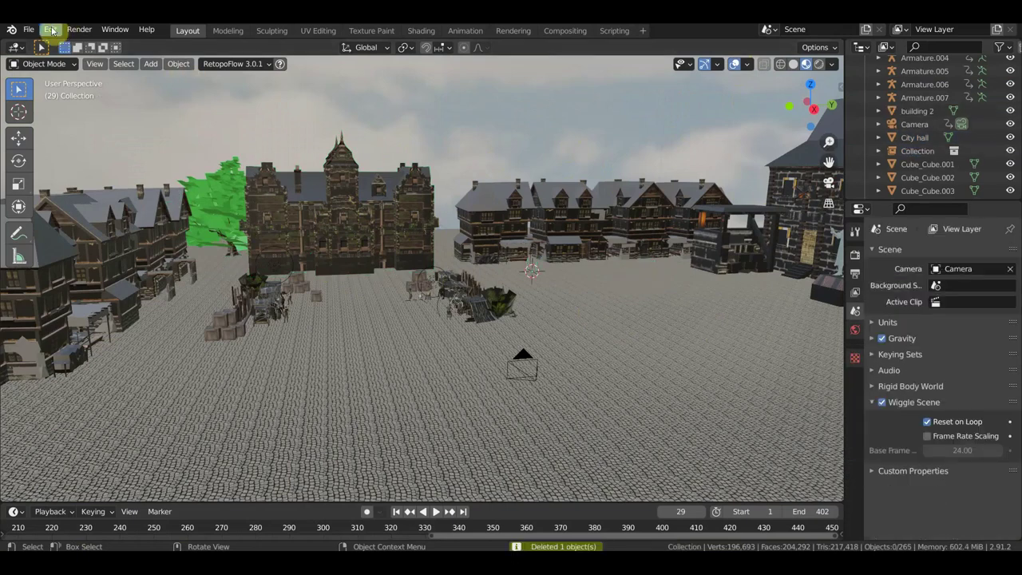
# Step: Link the goose .blend's Collection into the town scene, arriving as Collection.001
pyautogui.click(24, 30)
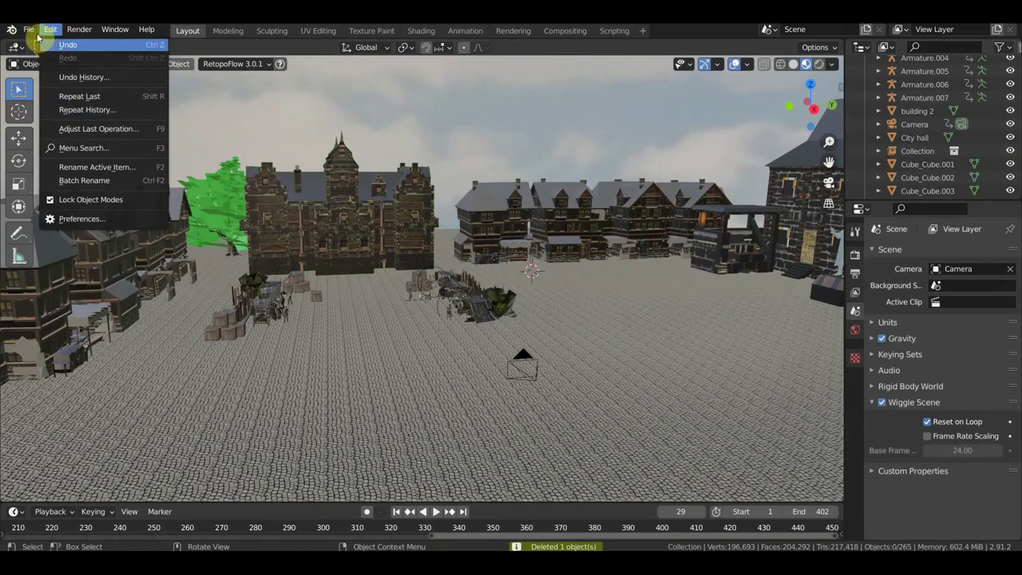
pyautogui.click(35, 36)
pyautogui.click(30, 30)
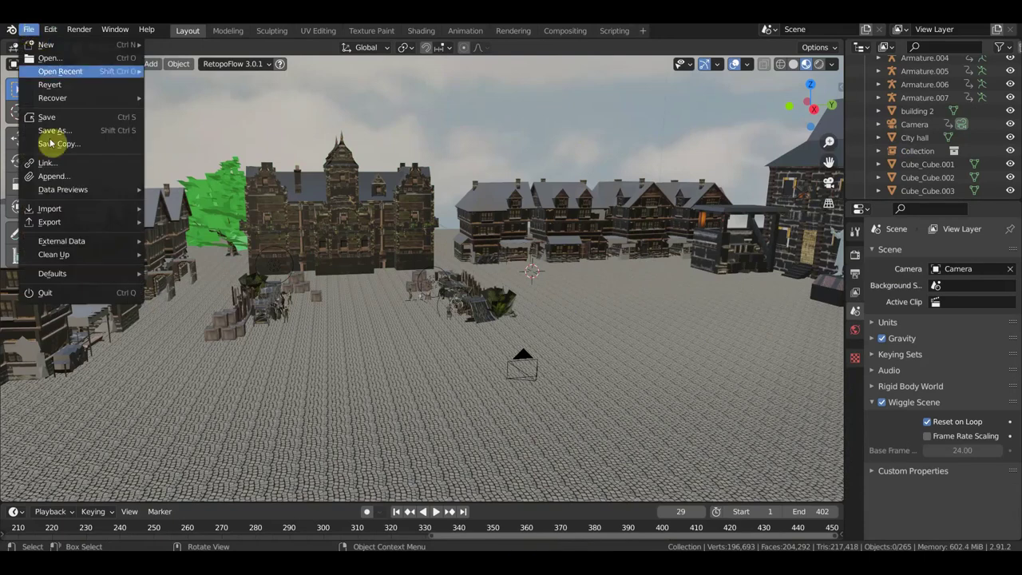
pyautogui.click(80, 166)
pyautogui.click(366, 217)
pyautogui.click(756, 495)
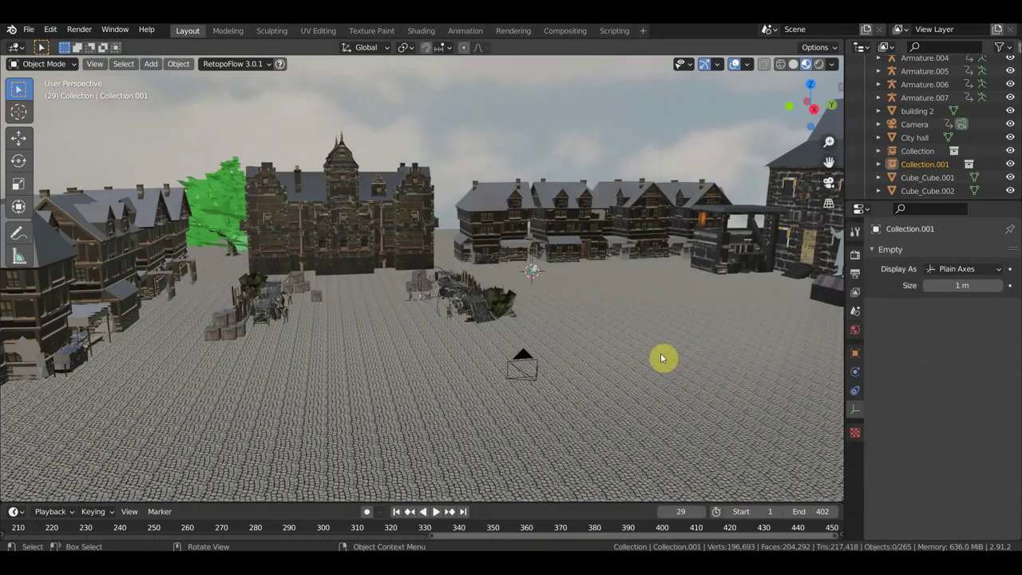
# Step: Resize the linked goose collection and move it among the market crates
pyautogui.press('s')
pyautogui.click(773, 411)
pyautogui.moveTo(673, 356)
pyautogui.mouseDown(button='middle')
pyautogui.moveTo(546, 363)
pyautogui.moveTo(524, 352)
pyautogui.mouseUp(button='middle')
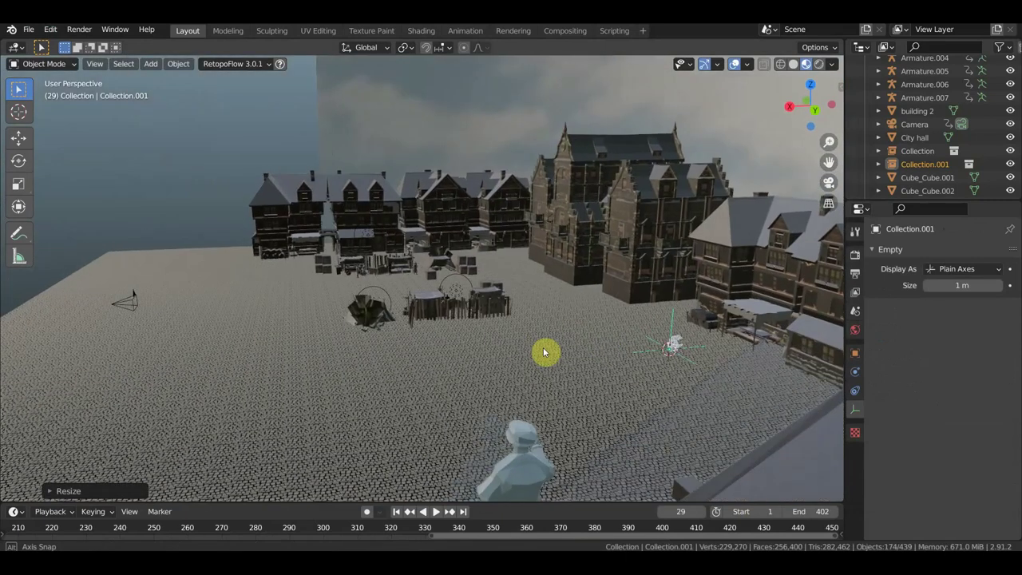
pyautogui.press('g')
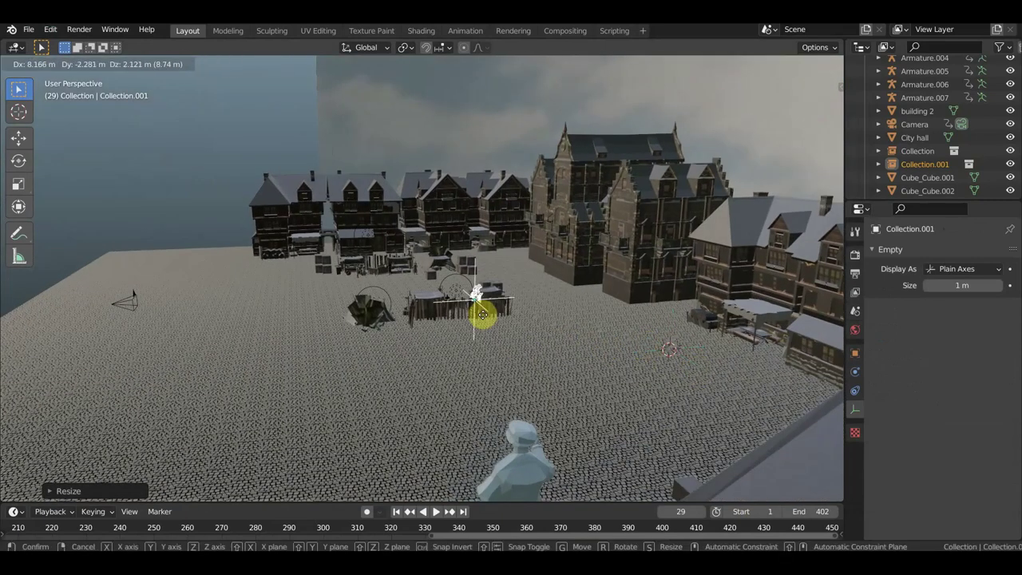
pyautogui.click(424, 332)
pyautogui.moveTo(424, 332)
pyautogui.mouseDown(button='middle')
pyautogui.moveTo(572, 349)
pyautogui.moveTo(564, 344)
pyautogui.moveTo(586, 336)
pyautogui.mouseUp(button='middle')
pyautogui.press('g')
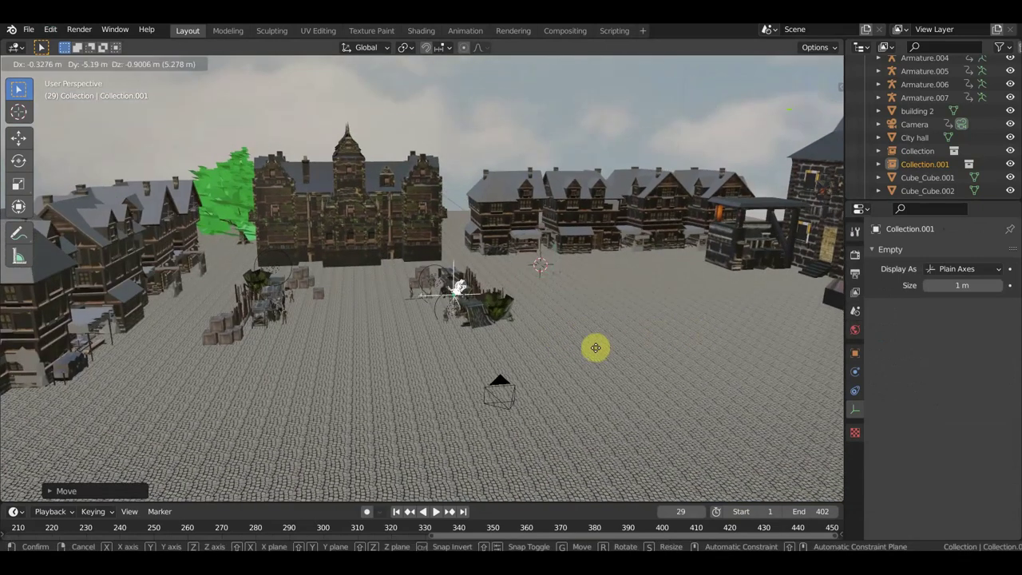
pyautogui.click(575, 356)
pyautogui.scroll(4, 575, 358)
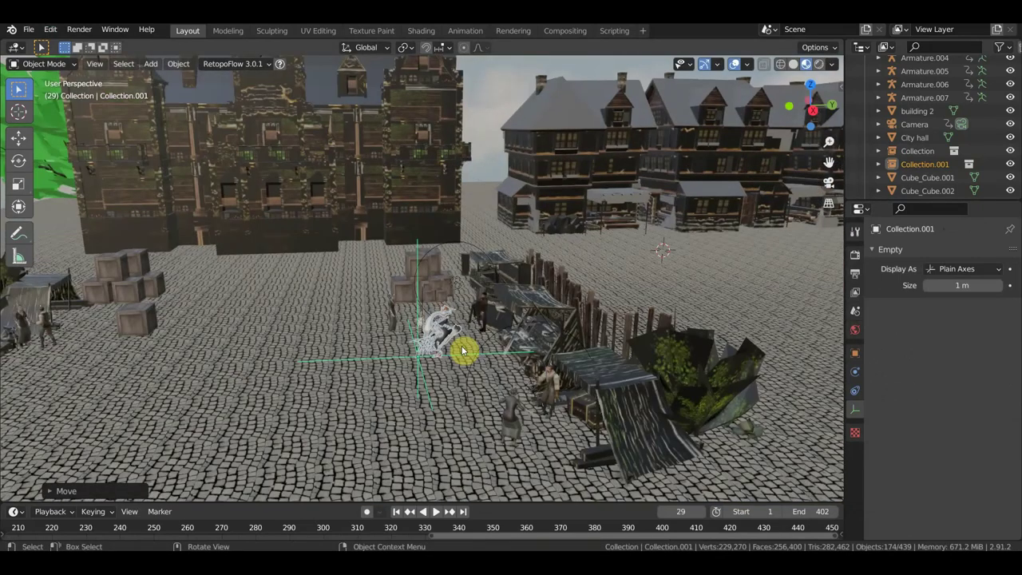
pyautogui.scroll(5, 463, 349)
# Step: Shrink the goose, then rotate and reposition it in top orthographic view
pyautogui.press('s')
pyautogui.click(527, 432)
pyautogui.moveTo(579, 445)
pyautogui.mouseDown(button='middle')
pyautogui.moveTo(650, 498)
pyautogui.moveTo(679, 474)
pyautogui.mouseUp(button='middle')
pyautogui.press('KP_7')
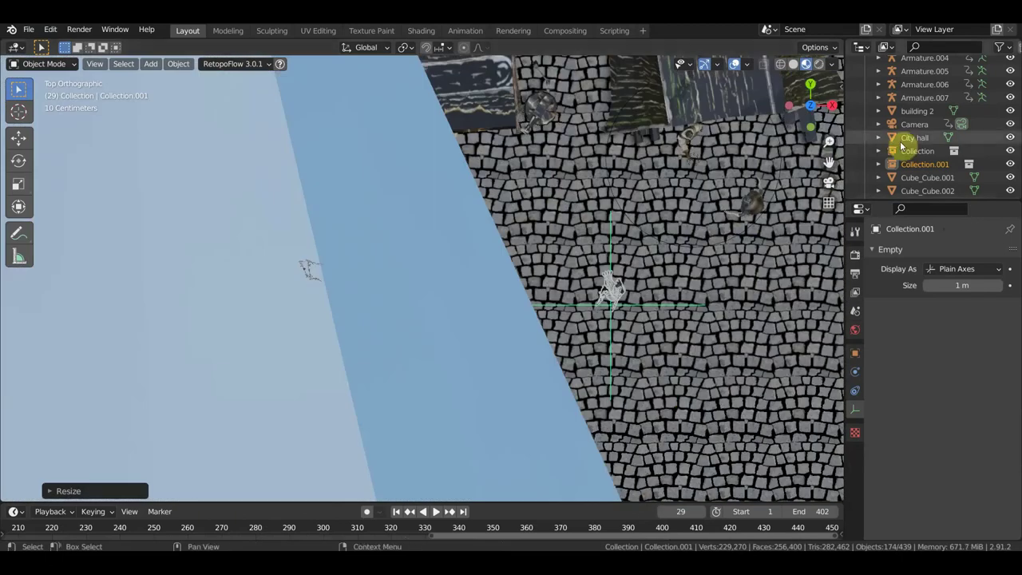
pyautogui.press('r')
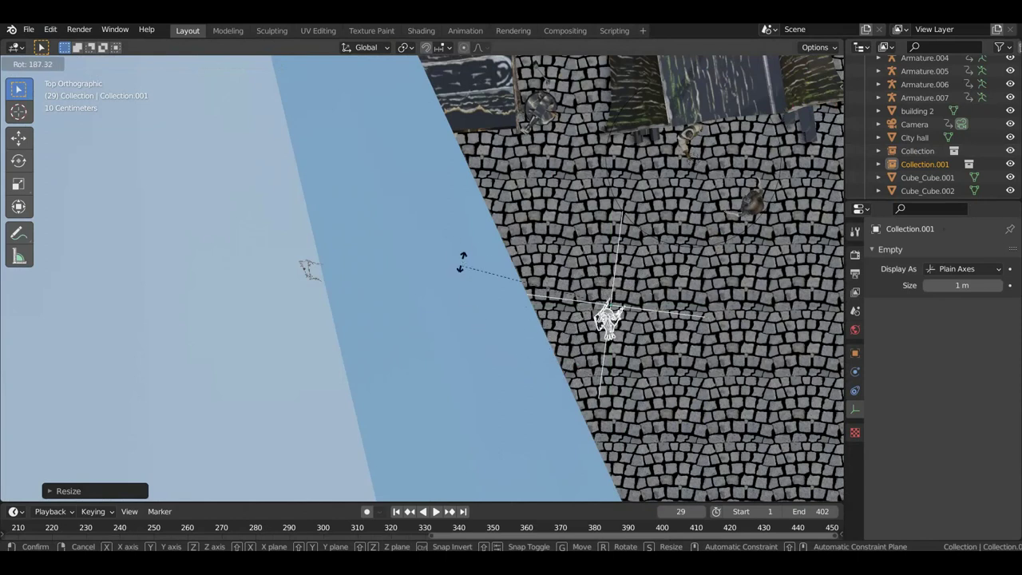
pyautogui.click(475, 252)
pyautogui.press('g')
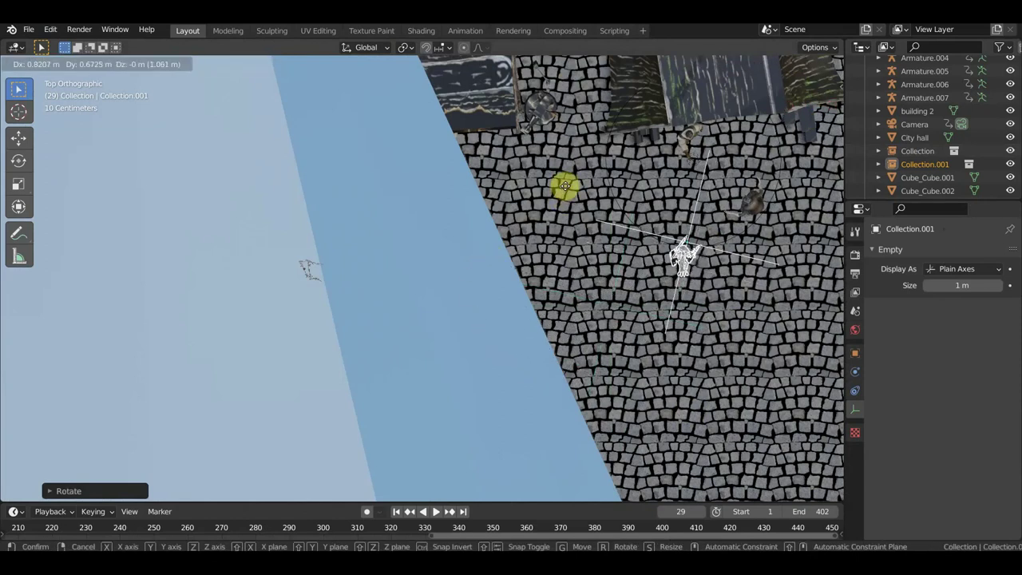
pyautogui.click(591, 153)
# Step: Nudge the goose onto the cobblestones beside the woman villager
pyautogui.moveTo(728, 262)
pyautogui.mouseDown(button='middle')
pyautogui.moveTo(605, 233)
pyautogui.moveTo(588, 178)
pyautogui.moveTo(520, 491)
pyautogui.moveTo(586, 324)
pyautogui.mouseUp(button='middle')
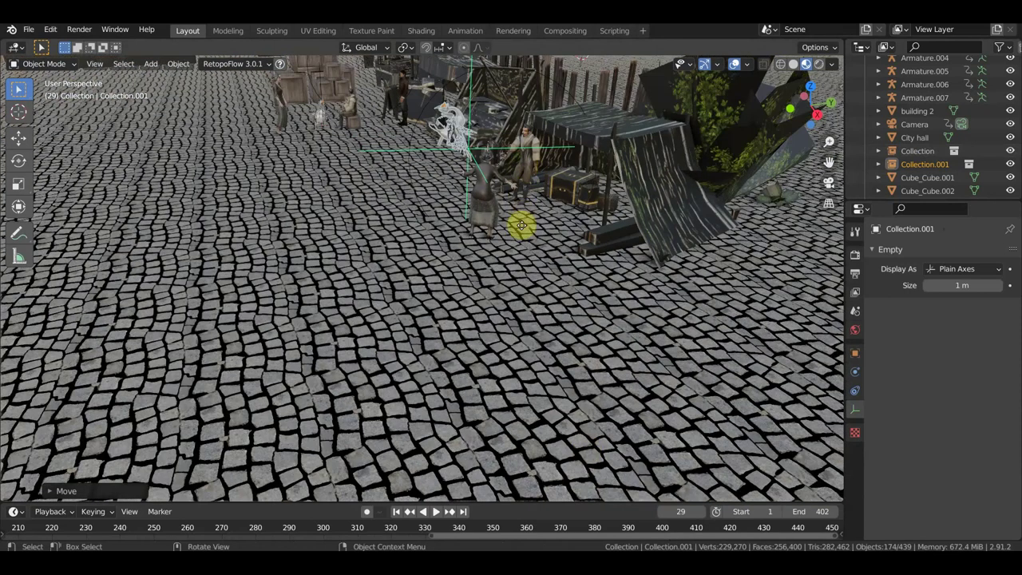
pyautogui.press('g')
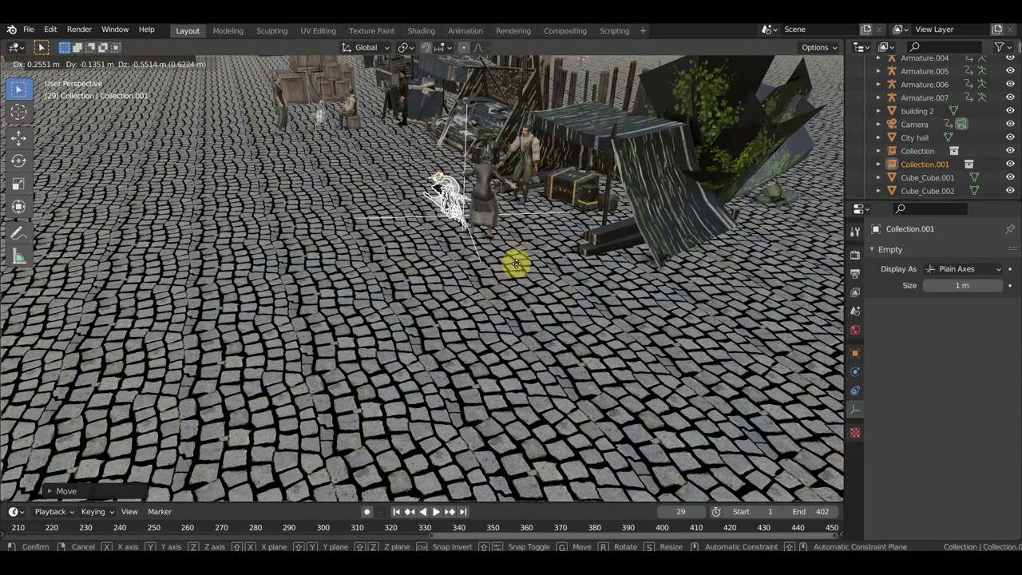
pyautogui.click(517, 264)
pyautogui.moveTo(522, 271)
pyautogui.mouseDown(button='middle')
pyautogui.moveTo(594, 271)
pyautogui.moveTo(637, 251)
pyautogui.mouseUp(button='middle')
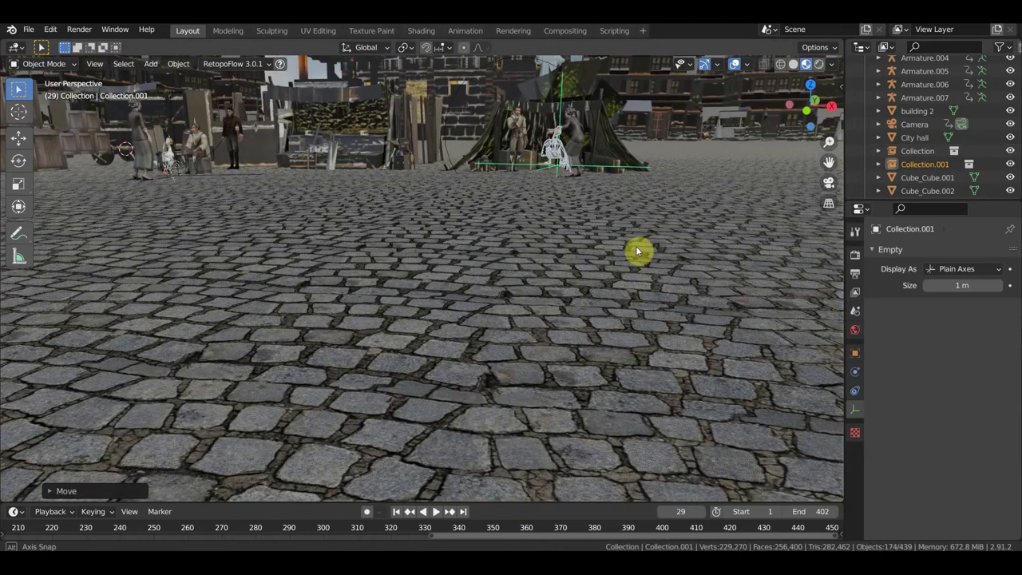
pyautogui.press('g')
pyautogui.click(630, 230)
pyautogui.moveTo(629, 230)
pyautogui.mouseDown(button='middle')
pyautogui.moveTo(513, 238)
pyautogui.moveTo(548, 227)
pyautogui.mouseUp(button='middle')
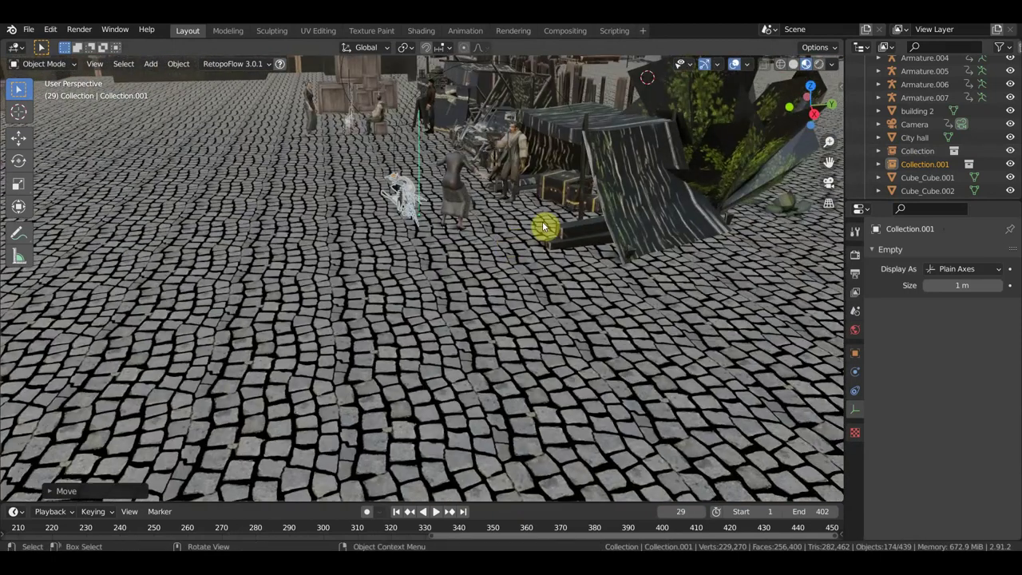
# Step: Hide overlays, zoom in on the characters, and enlarge the timeline to show keyframes
pyautogui.click(731, 70)
pyautogui.moveTo(684, 126)
pyautogui.mouseDown(button='middle')
pyautogui.moveTo(614, 162)
pyautogui.moveTo(606, 218)
pyautogui.moveTo(614, 292)
pyautogui.mouseUp(button='middle')
pyautogui.scroll(-3, 615, 285)
pyautogui.scroll(-3, 615, 304)
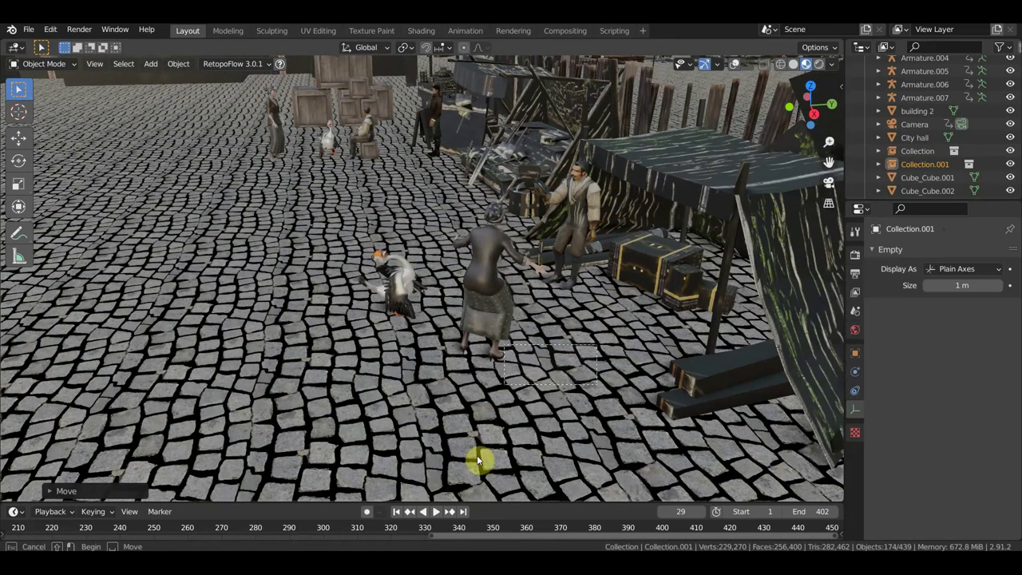
pyautogui.moveTo(543, 503); pyautogui.dragTo(550, 429)
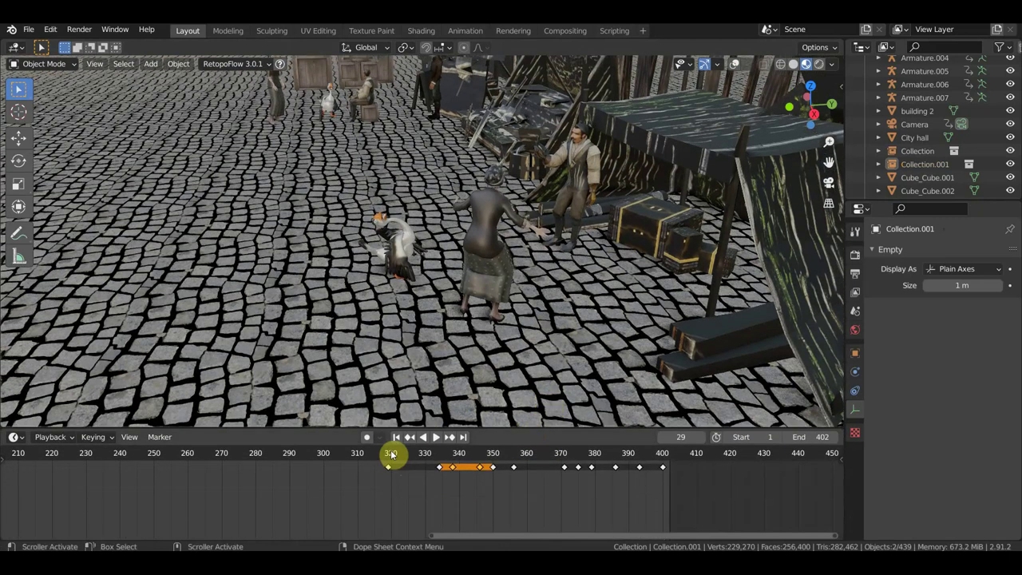
# Step: Play and scrub the goose animation around frames 164–320, stopping at frame 268
pyautogui.click(391, 454)
pyautogui.press('space')
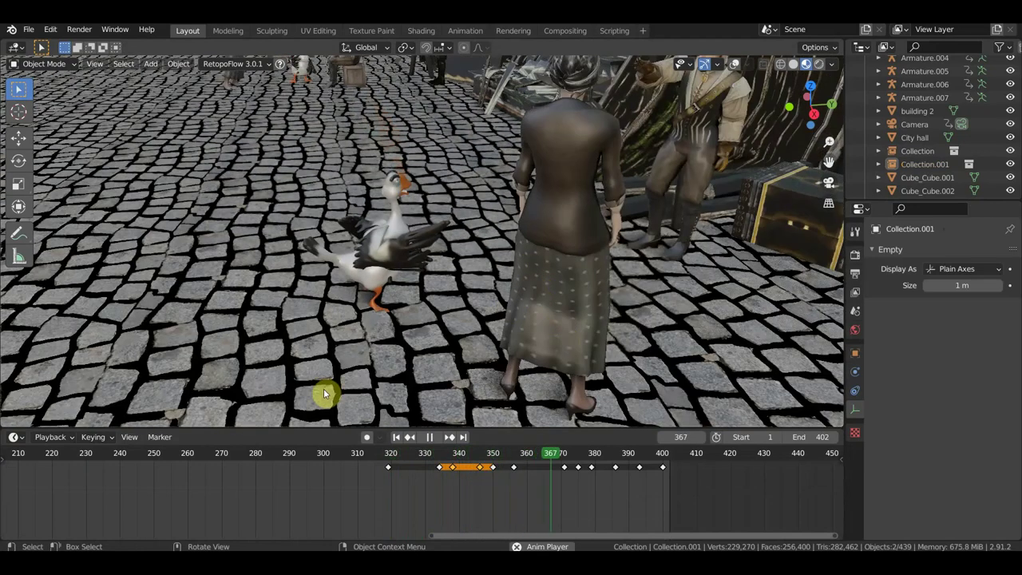
pyautogui.press('space')
pyautogui.keyDown('ctrl'); pyautogui.moveTo(166, 478); pyautogui.dragTo(42, 454, button='middle'); pyautogui.keyUp('ctrl')
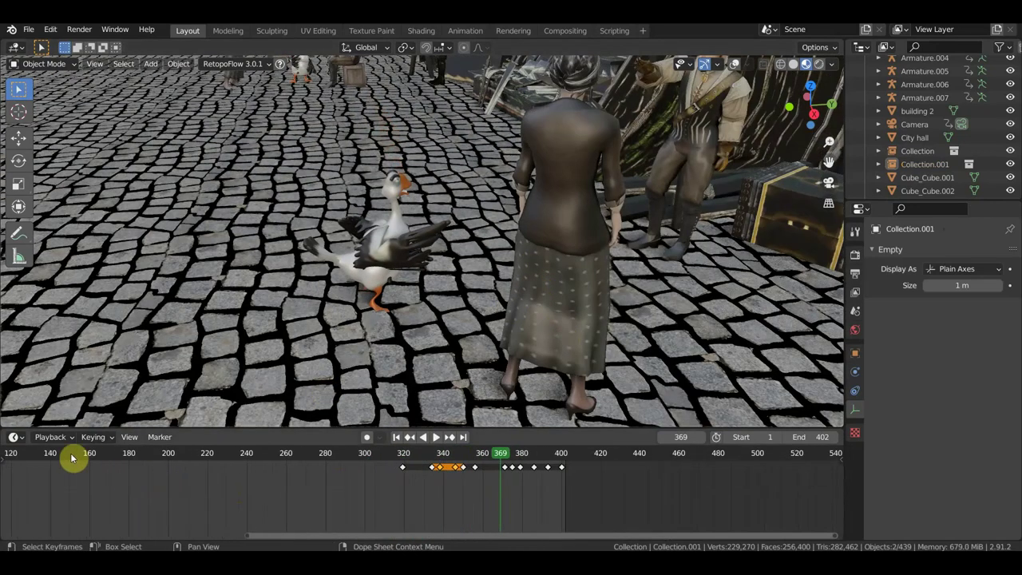
pyautogui.moveTo(41, 454); pyautogui.dragTo(97, 453)
pyautogui.press('space')
pyautogui.moveTo(164, 458); pyautogui.dragTo(464, 488)
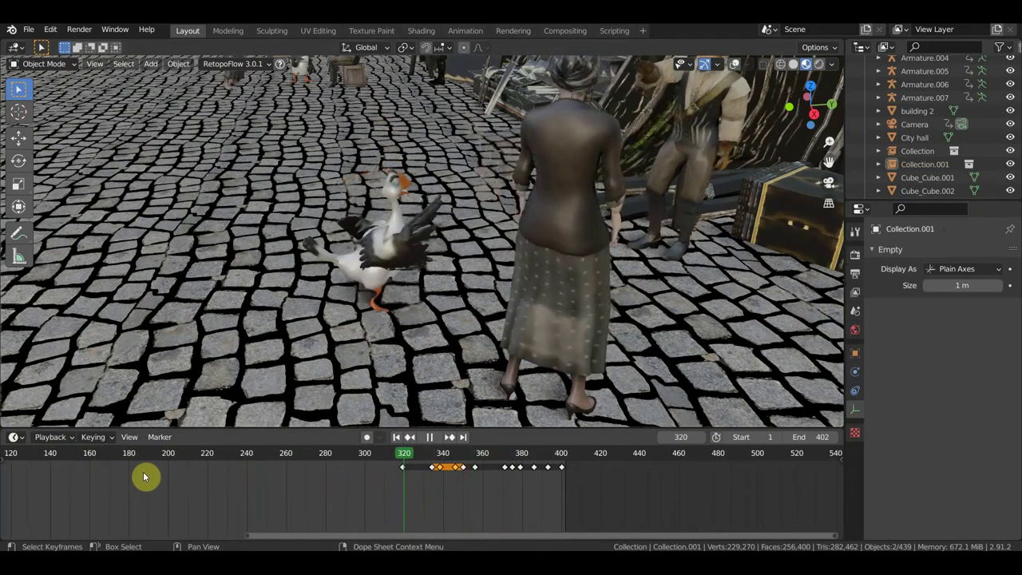
pyautogui.click(166, 472)
pyautogui.click(302, 469)
pyautogui.press('space')
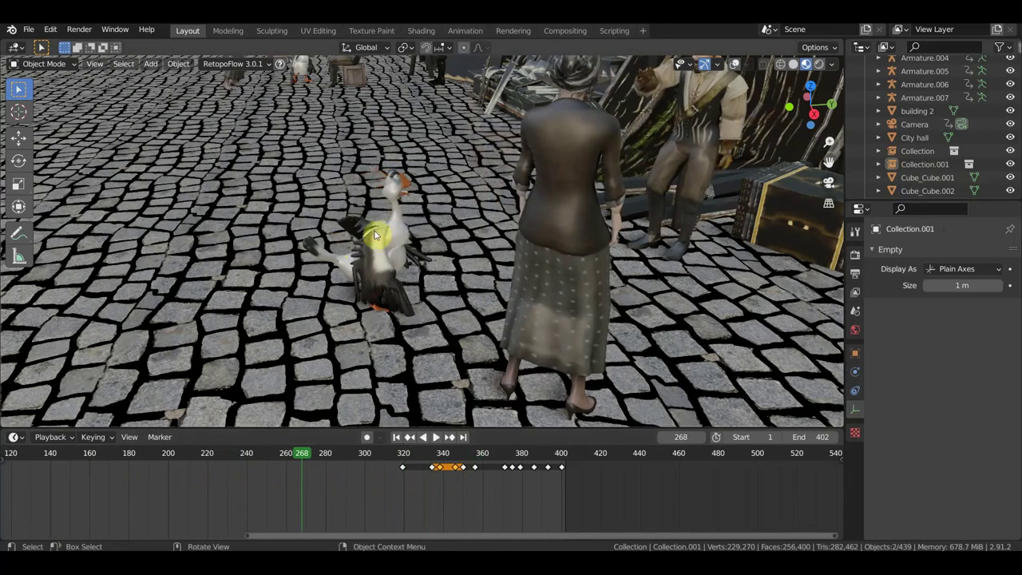
# Step: Review the goose close up in reverse and forward, stop at frame 352, and return to the wide view
pyautogui.scroll(5, 386, 234)
pyautogui.moveTo(281, 246); pyautogui.dragTo(327, 212, button='middle')
pyautogui.scroll(-4, 327, 212)
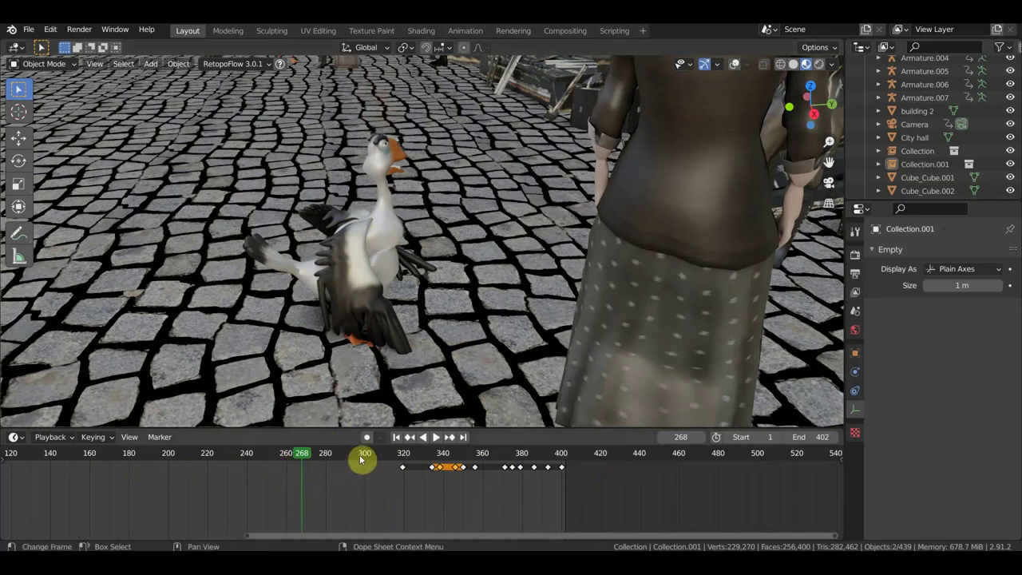
pyautogui.hotkey('shift', 'ctrl', 'space')
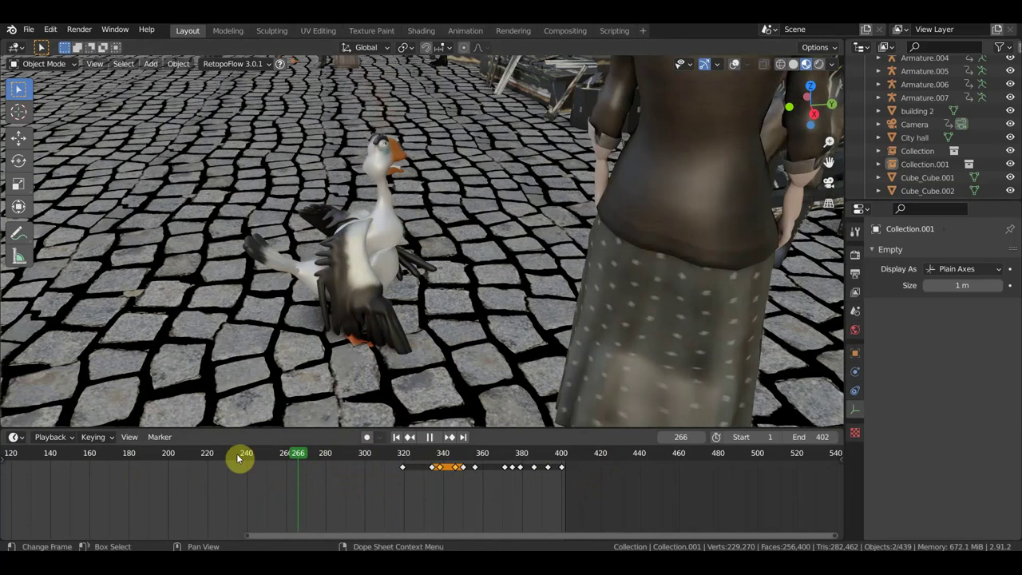
pyautogui.press('space')
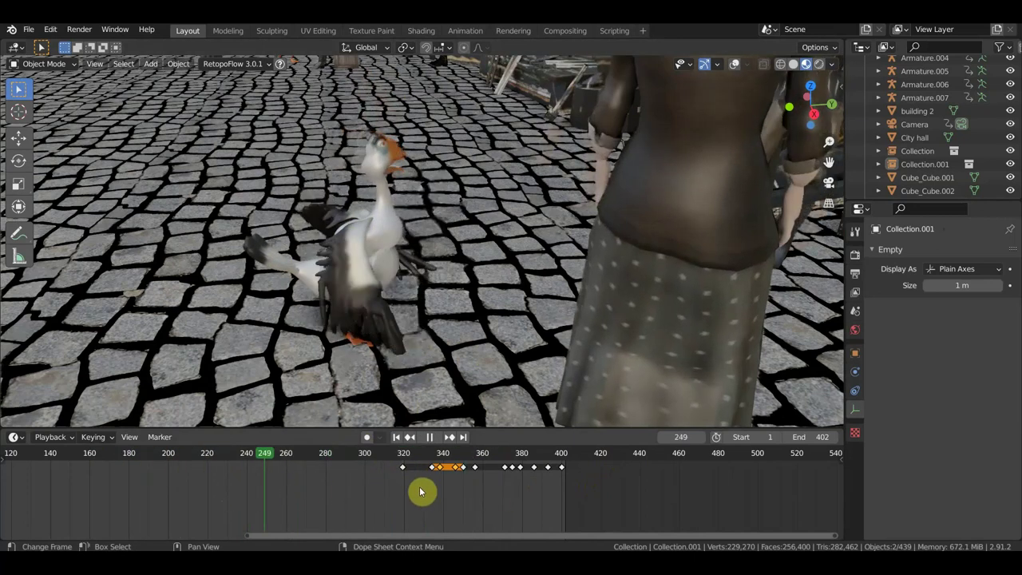
pyautogui.click(307, 486)
pyautogui.click(408, 487)
pyautogui.click(260, 477)
pyautogui.click(468, 470)
pyautogui.press('space')
pyautogui.press('KP_0')
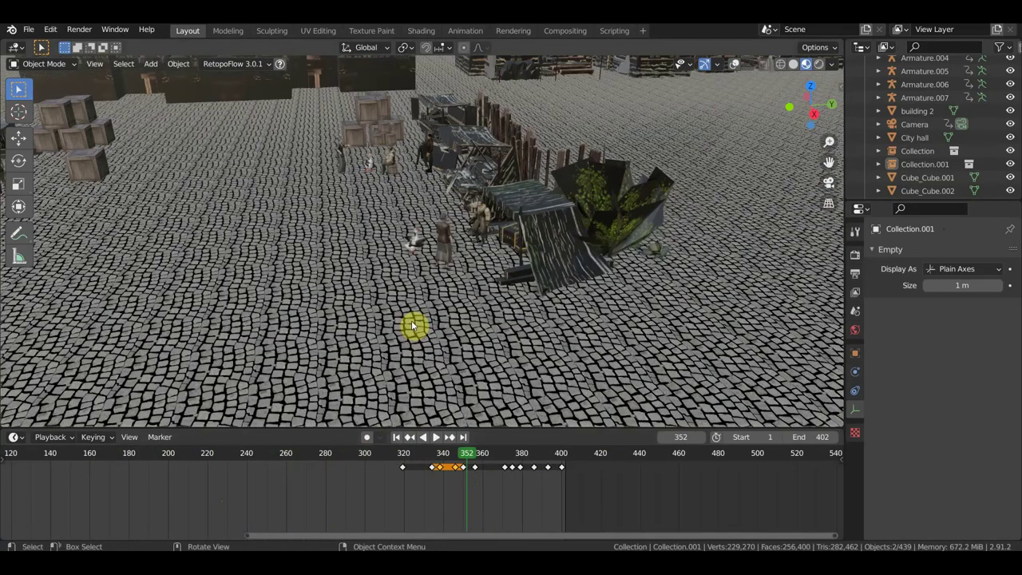
# Step: Show viewport overlays again, select the goose Collection.001 beside the woman, and linked-duplicate it with Alt+D
pyautogui.scroll(4, 392, 80)
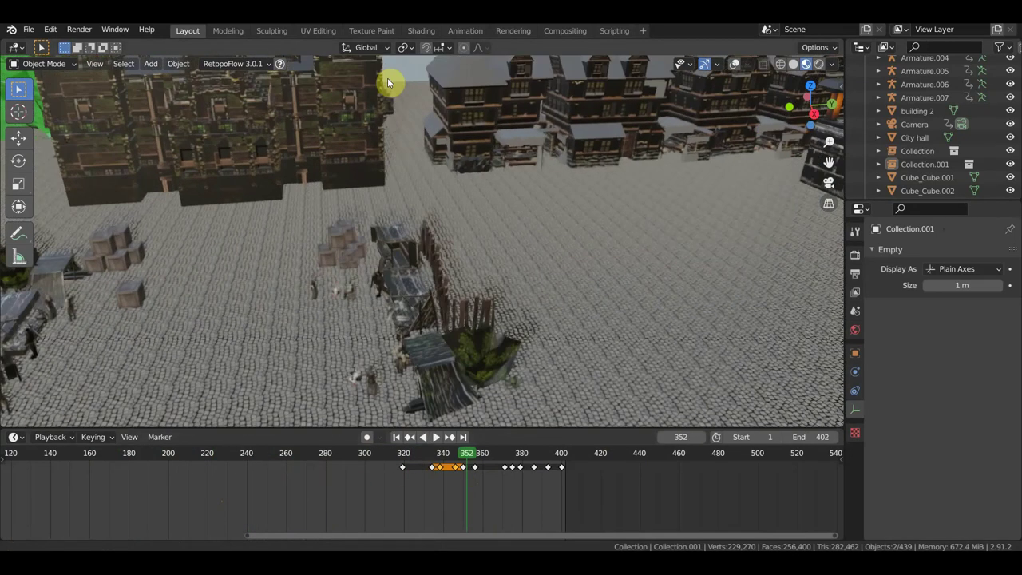
pyautogui.scroll(4, 336, 208)
pyautogui.scroll(1, 559, 226)
pyautogui.scroll(1, 512, 288)
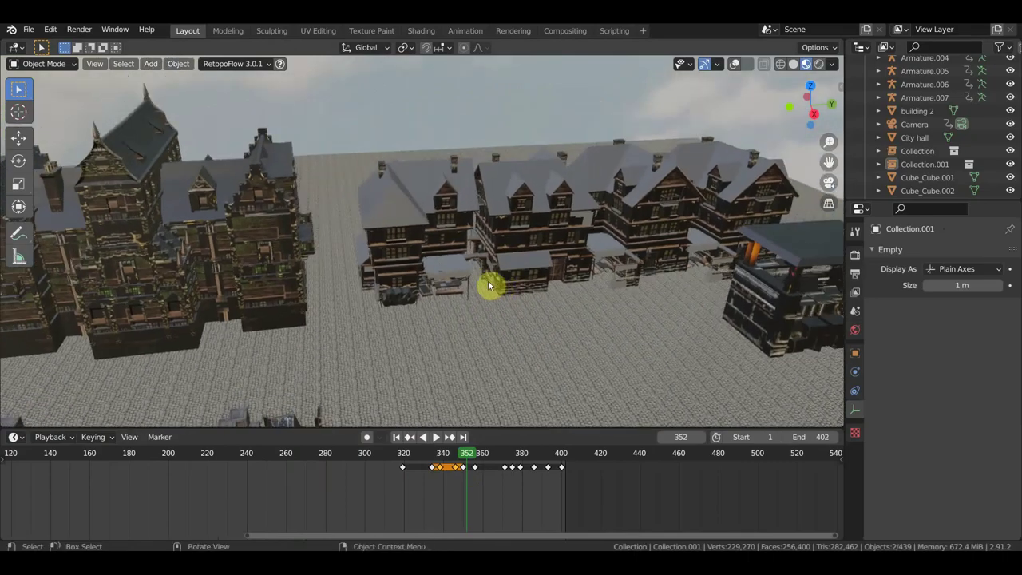
pyautogui.scroll(1, 495, 289)
pyautogui.scroll(1, 489, 281)
pyautogui.scroll(1, 489, 279)
pyautogui.scroll(2, 673, 372)
pyautogui.scroll(2, 721, 200)
pyautogui.scroll(1, 691, 195)
pyautogui.scroll(2, 698, 107)
pyautogui.scroll(-2, 698, 107)
pyautogui.moveTo(698, 107)
pyautogui.keyDown('shift'); pyautogui.mouseDown(button='middle')
pyautogui.moveTo(616, 304)
pyautogui.moveTo(597, 323)
pyautogui.mouseUp(button='middle'); pyautogui.keyUp('shift')
pyautogui.scroll(2, 598, 322)
pyautogui.scroll(2, 585, 321)
pyautogui.scroll(2, 583, 252)
pyautogui.scroll(2, 584, 214)
pyautogui.keyDown('shift'); pyautogui.scroll(-1, 583, 214); pyautogui.keyUp('shift')
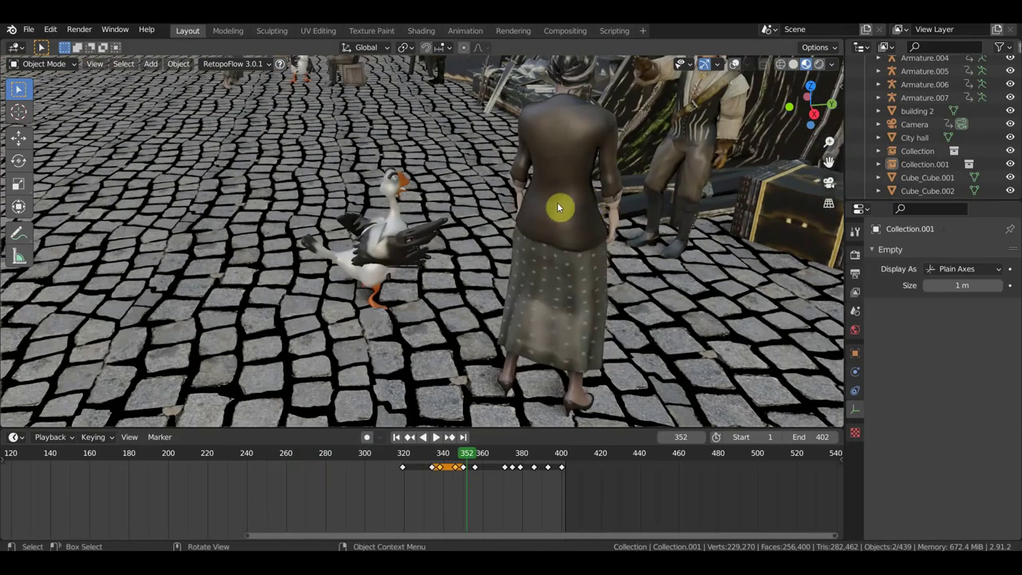
pyautogui.click(733, 67)
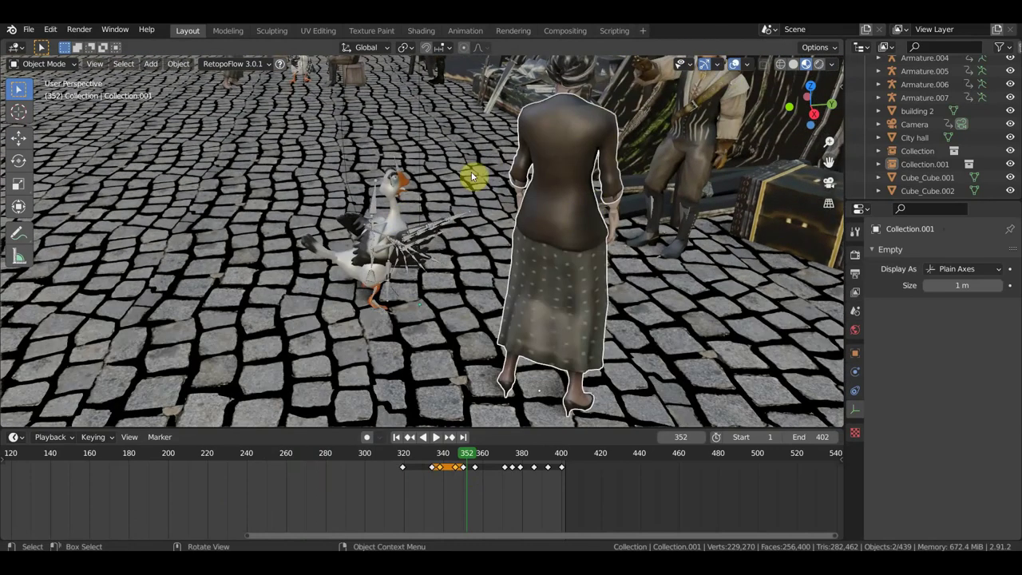
pyautogui.click(370, 219)
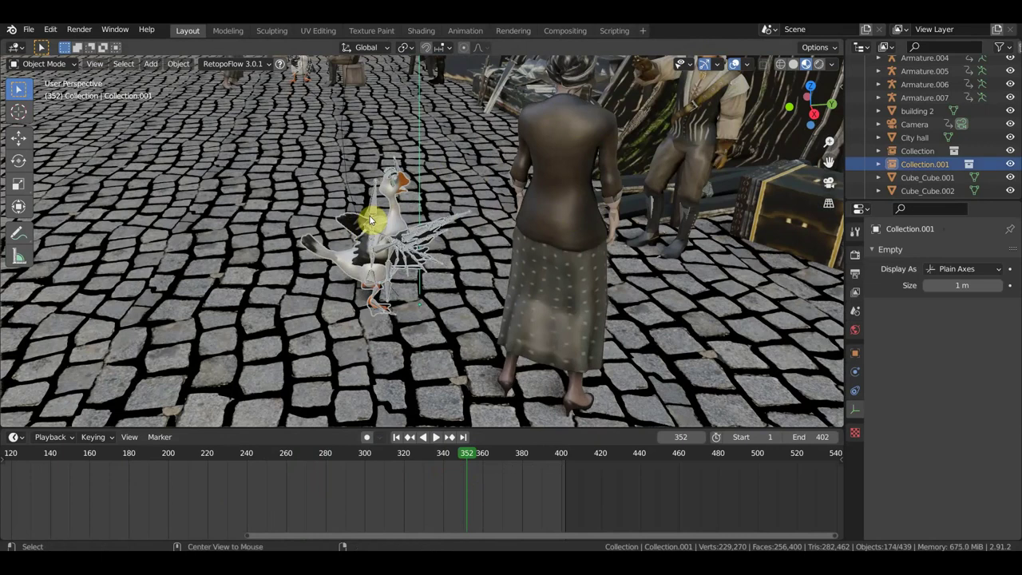
pyautogui.hotkey('alt', 'd')
# Step: Drop the linked duplicate Collection.002 in place, then move it left of the original goose
pyautogui.rightClick(382, 225)
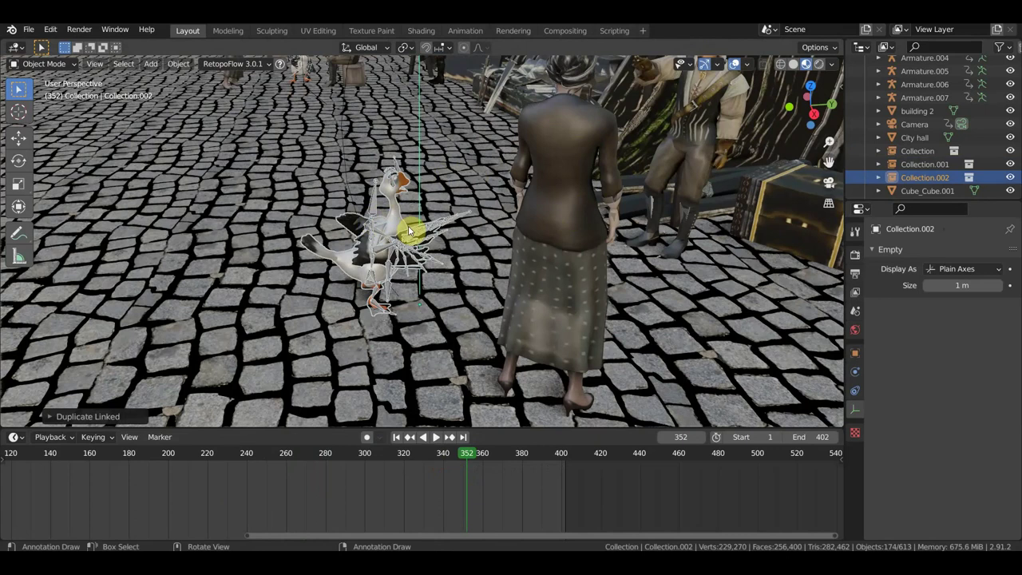
pyautogui.click(18, 138)
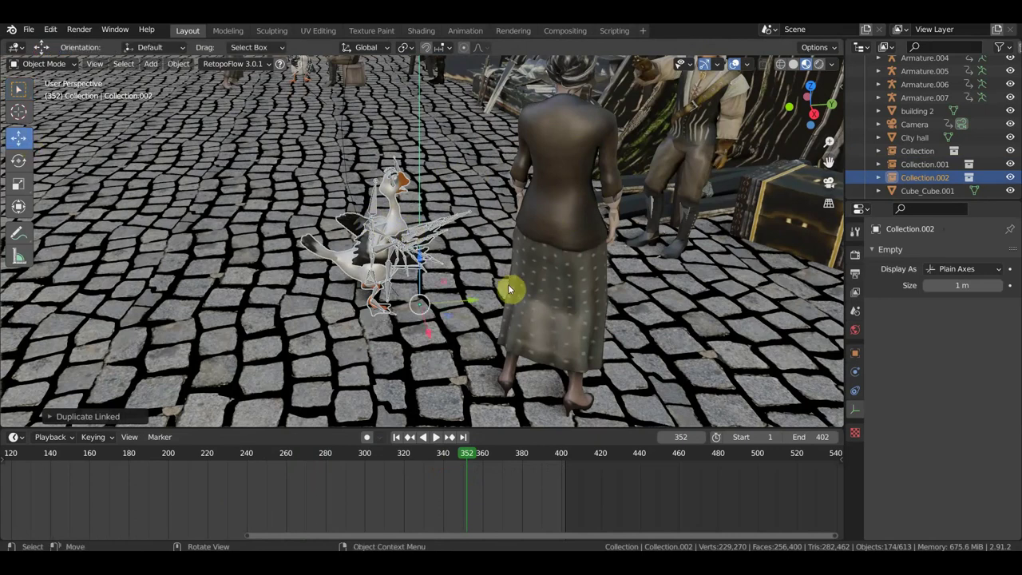
pyautogui.moveTo(464, 306); pyautogui.dragTo(309, 315)
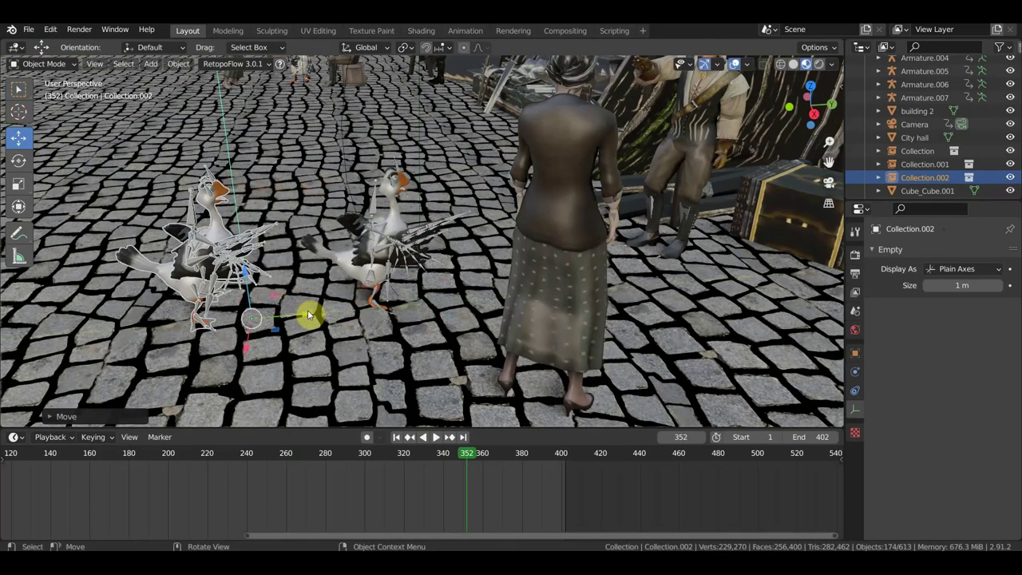
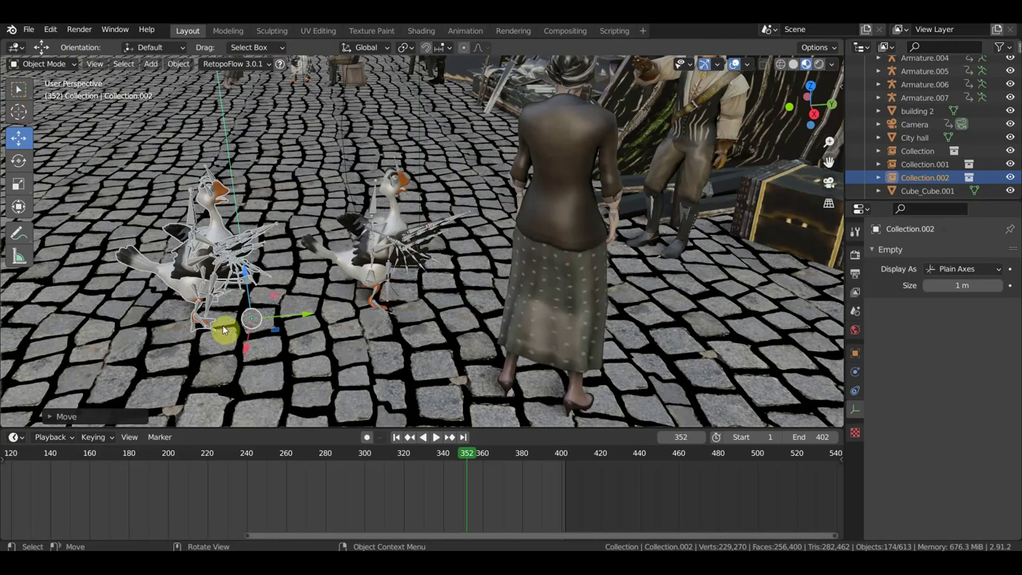
# Step: Shift the left goose slightly left, then Alt+D a linked copy of the pointing man's rig and body
pyautogui.moveTo(292, 314)
pyautogui.mouseDown()
pyautogui.moveTo(274, 316)
pyautogui.moveTo(304, 327)
pyautogui.mouseUp()
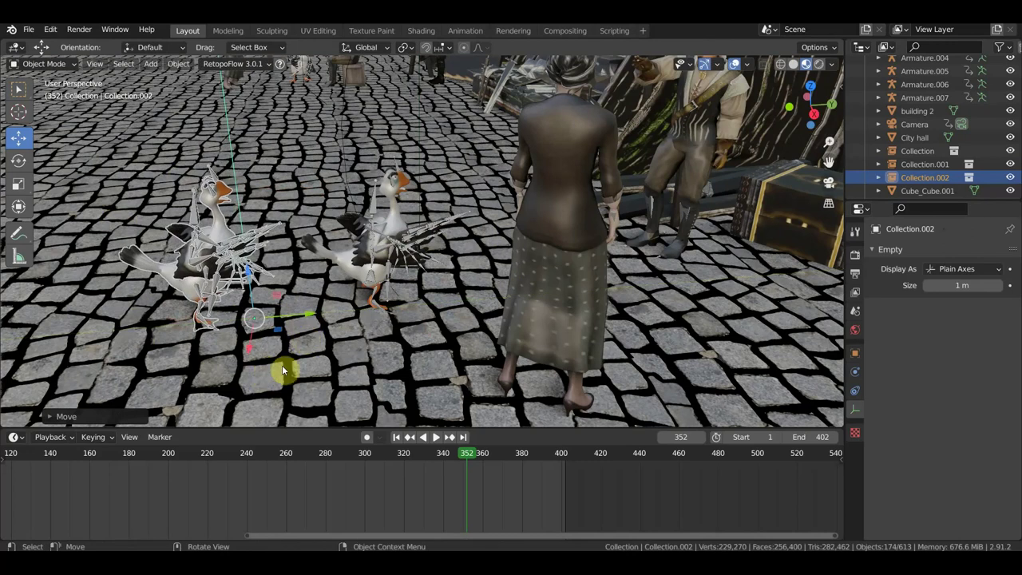
pyautogui.scroll(-2, 538, 202)
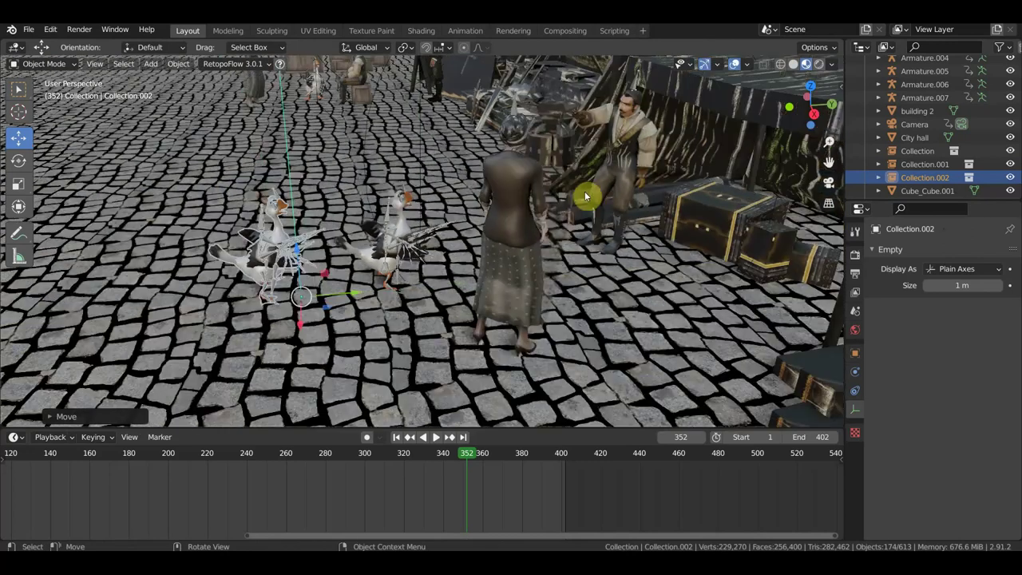
pyautogui.click(517, 206)
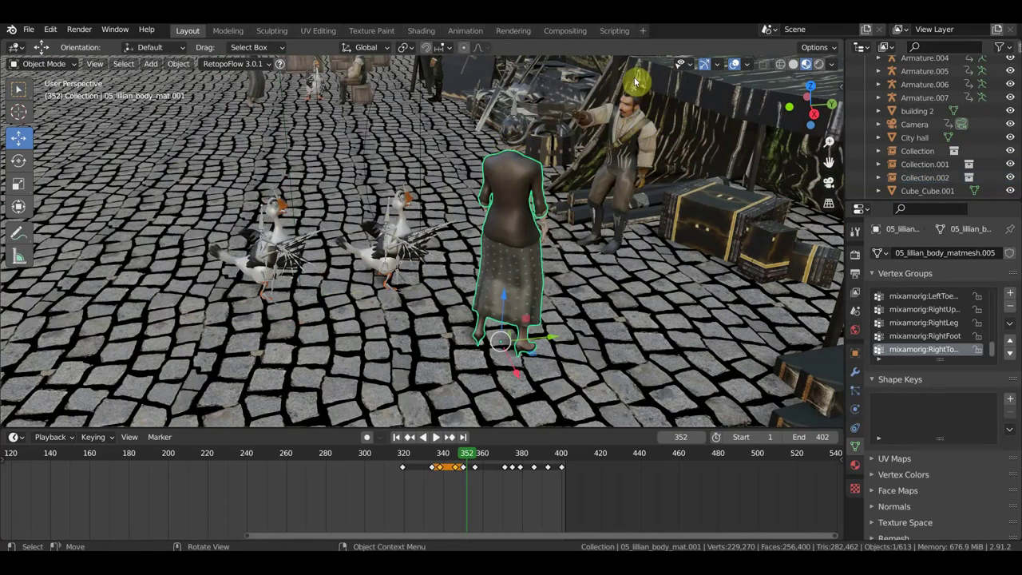
pyautogui.click(637, 129)
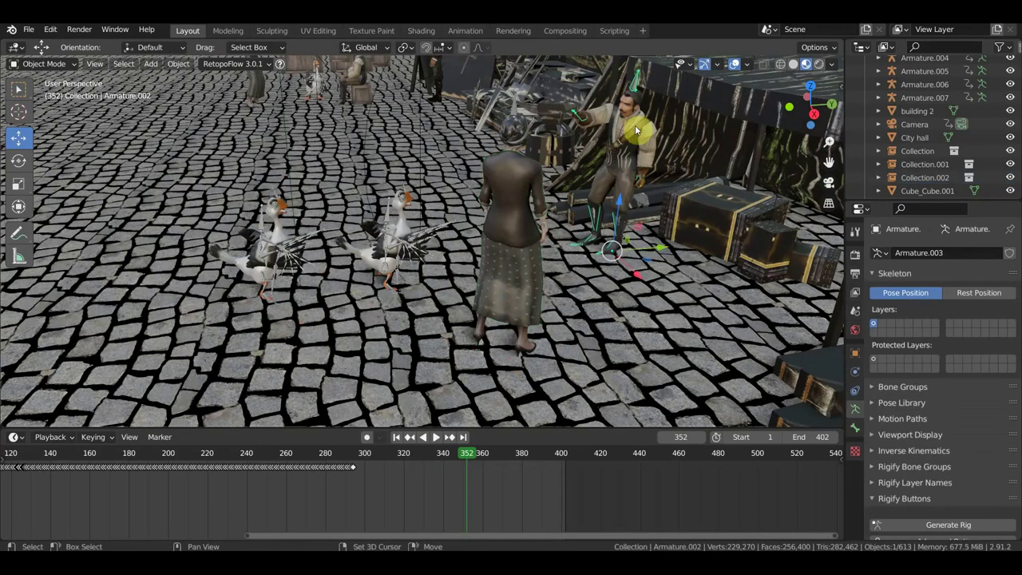
pyautogui.keyDown('shift'); pyautogui.click(649, 142); pyautogui.keyUp('shift')
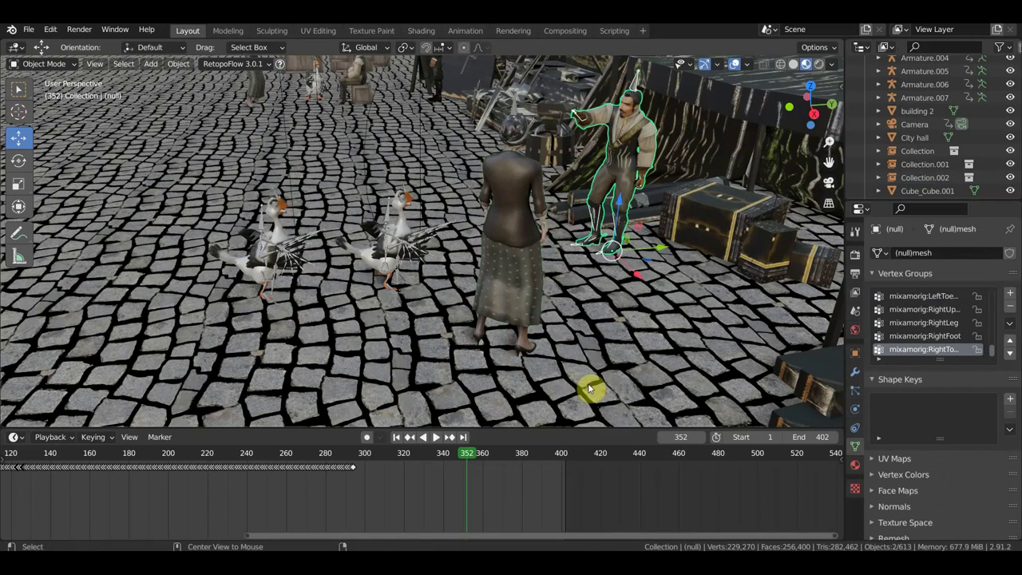
pyautogui.hotkey('alt', 'd')
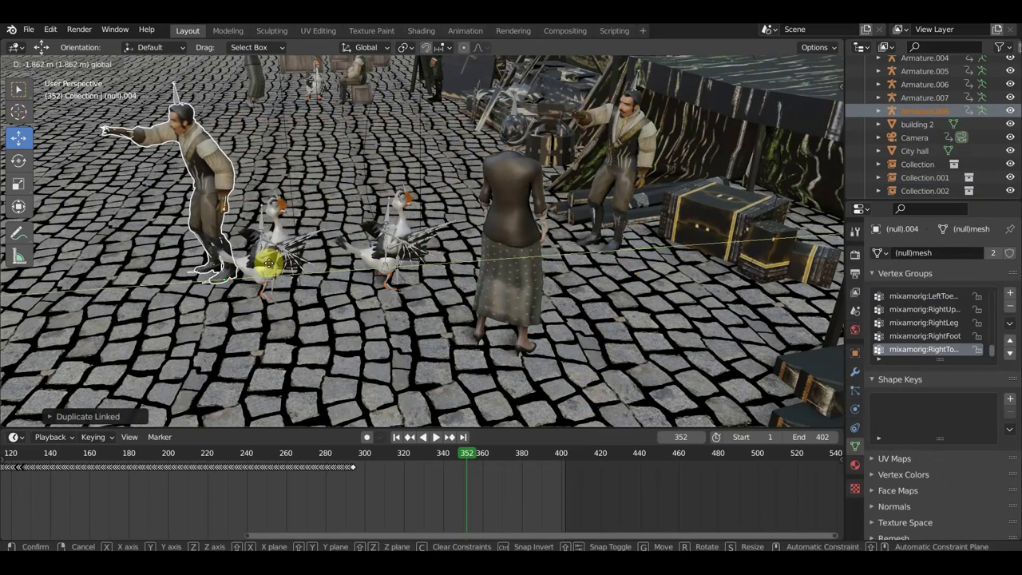
# Step: Drop the copied man just left of the geese and orbit toward the stall
pyautogui.click(271, 269)
pyautogui.moveTo(625, 169)
pyautogui.mouseDown(button='middle')
pyautogui.moveTo(536, 202)
pyautogui.moveTo(564, 199)
pyautogui.moveTo(475, 245)
pyautogui.mouseUp(button='middle')
pyautogui.scroll(2, 468, 244)
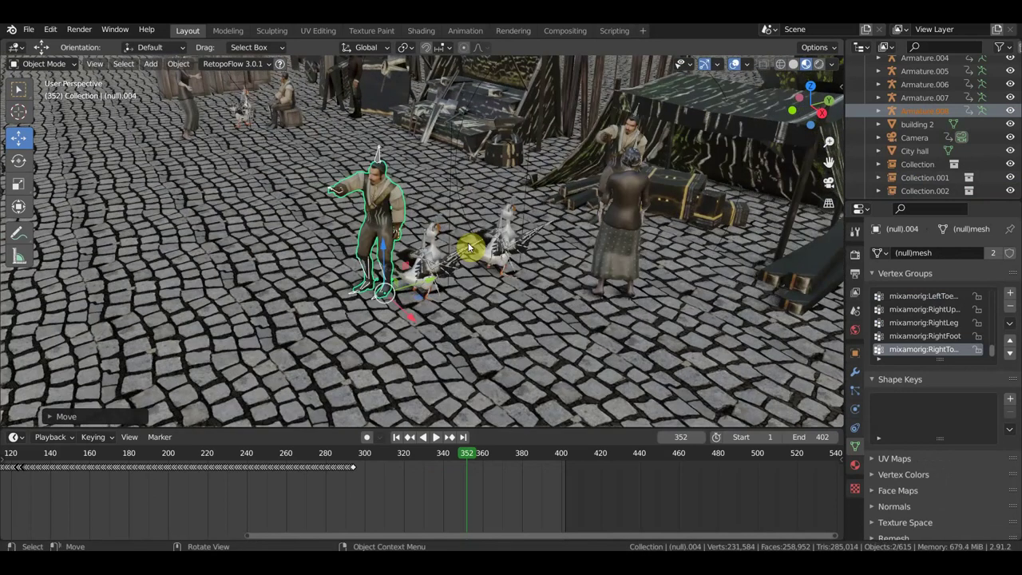
# Step: Select the character by the stall and start animation playback
pyautogui.click(637, 108)
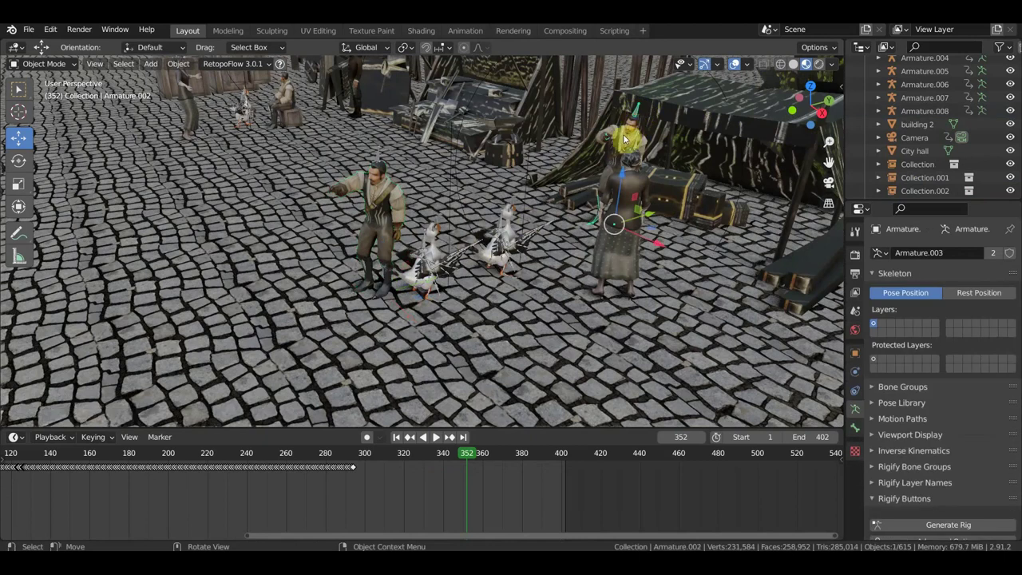
pyautogui.click(631, 141)
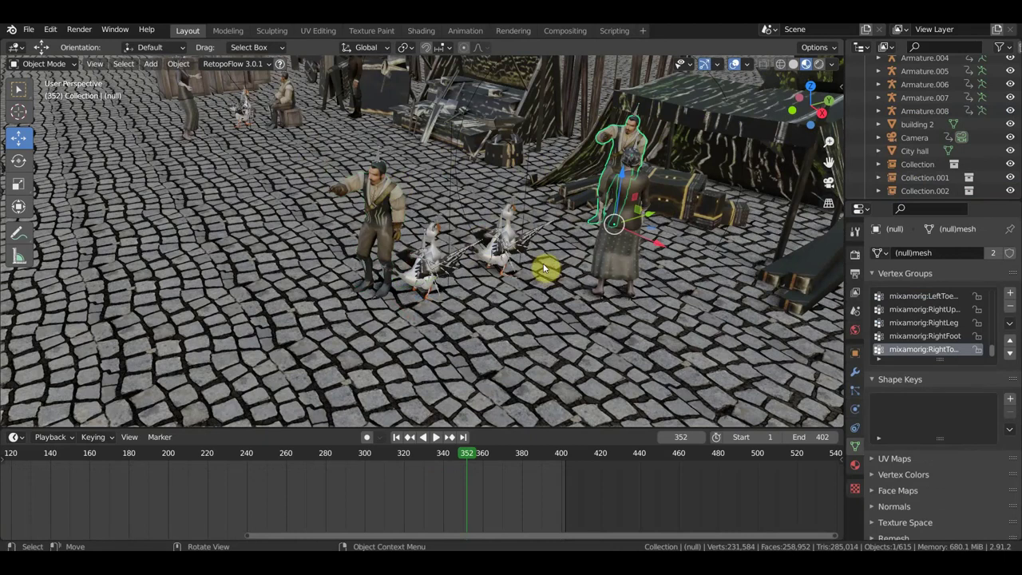
pyautogui.press('space')
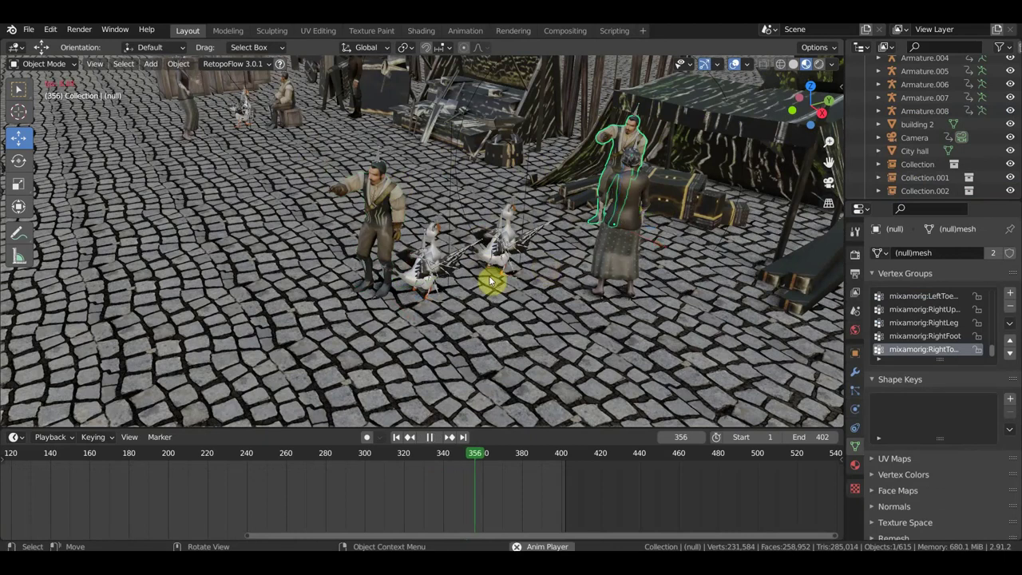
# Step: Jump to about frame 200, play the animation and stop it at frame 260
pyautogui.click(163, 455)
pyautogui.press('space')
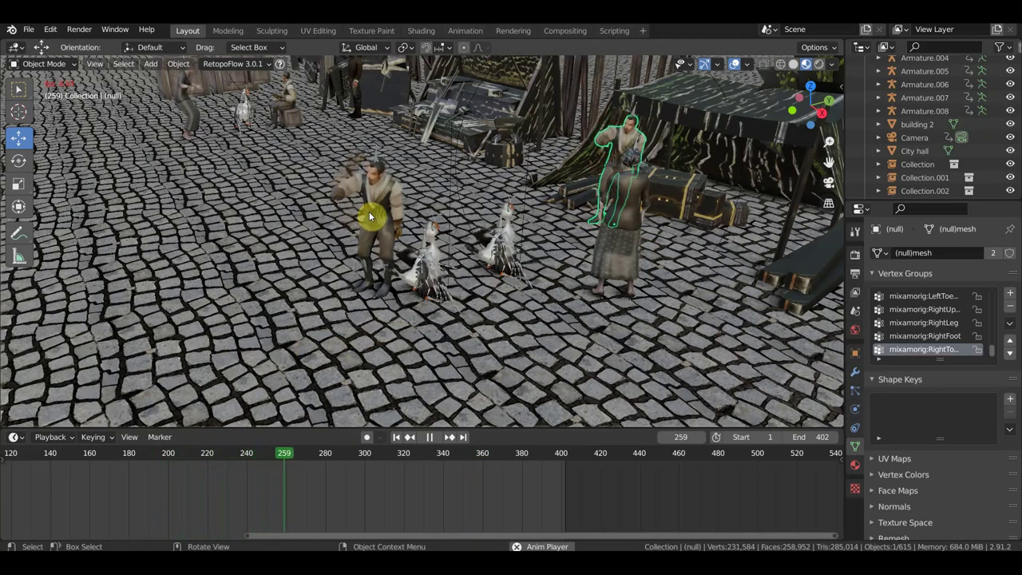
pyautogui.press('space')
pyautogui.scroll(-8, 369, 212)
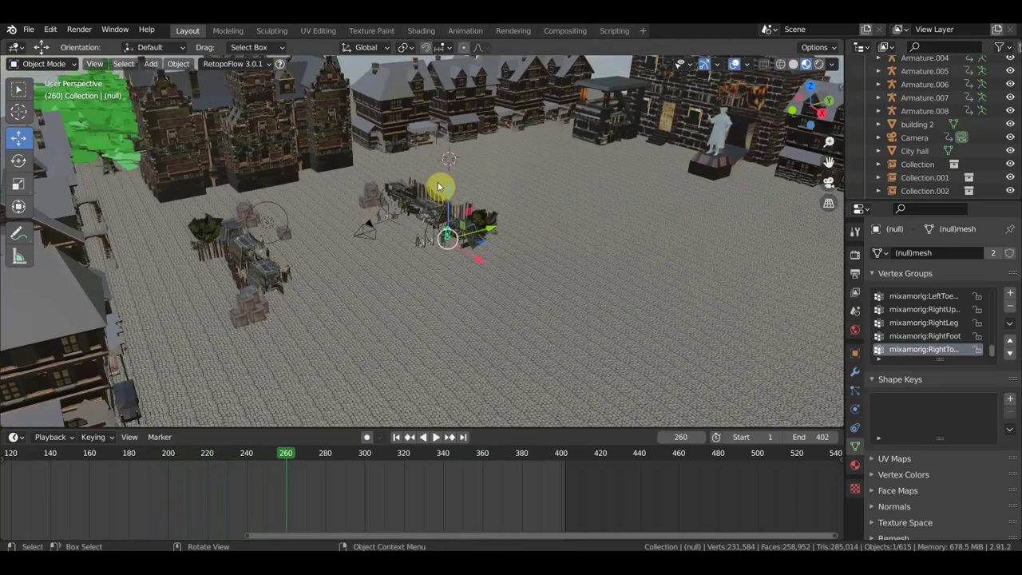
pyautogui.moveTo(438, 187); pyautogui.dragTo(292, 170, button='middle')
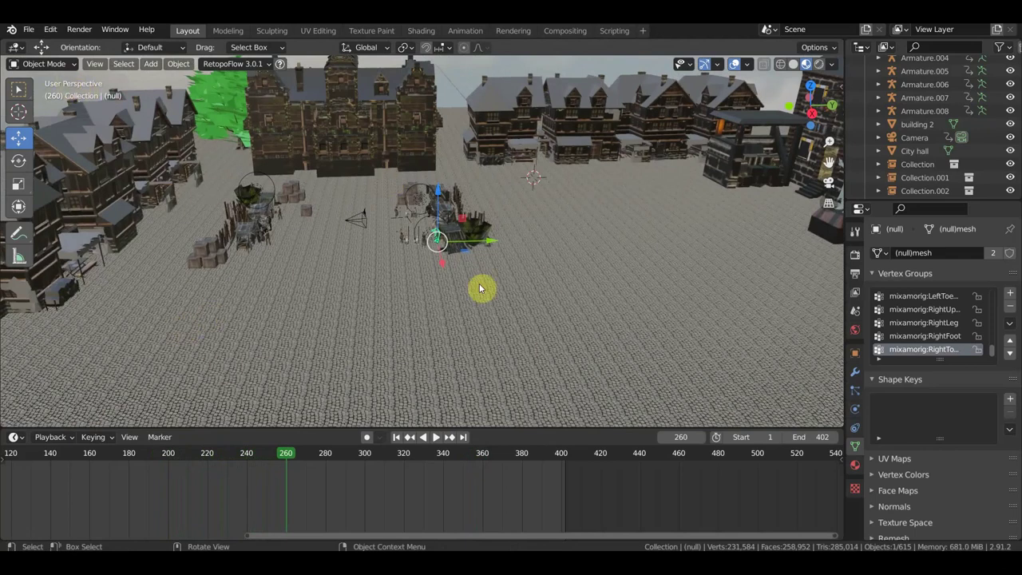
pyautogui.moveTo(468, 291)
pyautogui.mouseDown(button='middle')
pyautogui.moveTo(536, 290)
pyautogui.moveTo(582, 304)
pyautogui.moveTo(450, 320)
pyautogui.mouseUp(button='middle')
pyautogui.scroll(1, 472, 312)
pyautogui.scroll(1, 491, 308)
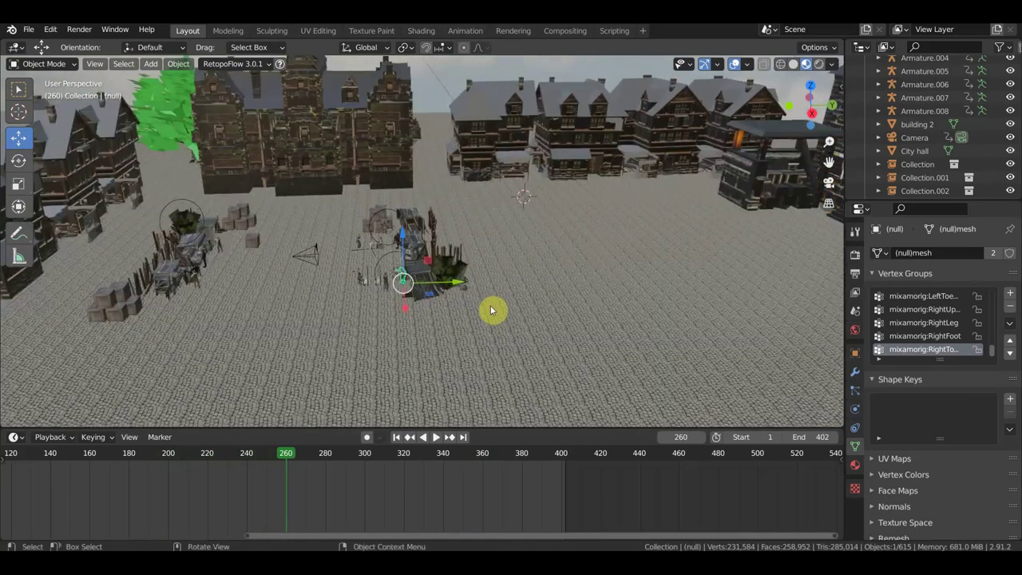
pyautogui.scroll(1, 548, 284)
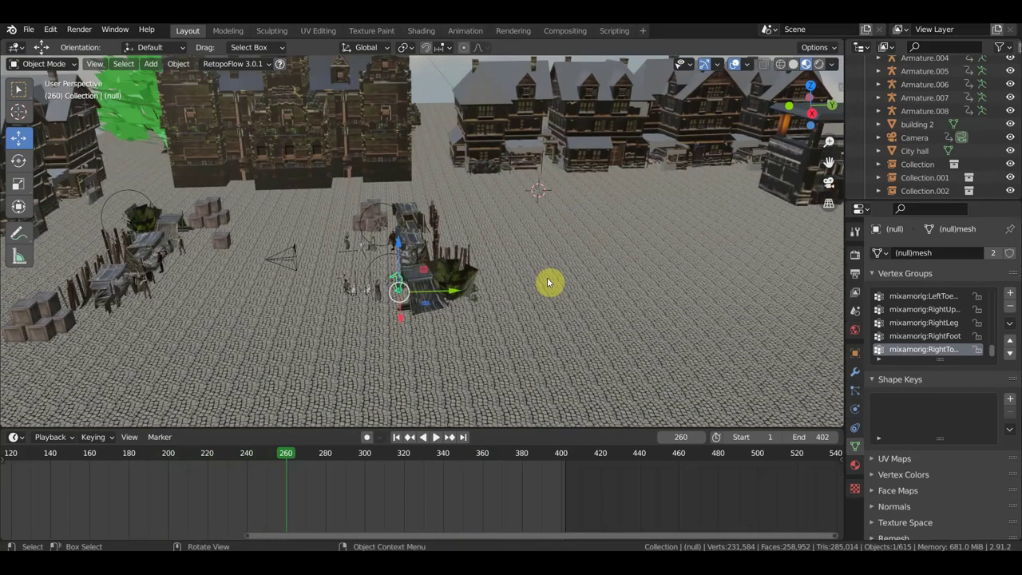
pyautogui.scroll(-1, 548, 283)
pyautogui.scroll(3, 535, 283)
pyautogui.moveTo(534, 283)
pyautogui.mouseDown(button='middle')
pyautogui.moveTo(628, 184)
pyautogui.moveTo(202, 206)
pyautogui.mouseUp(button='middle')
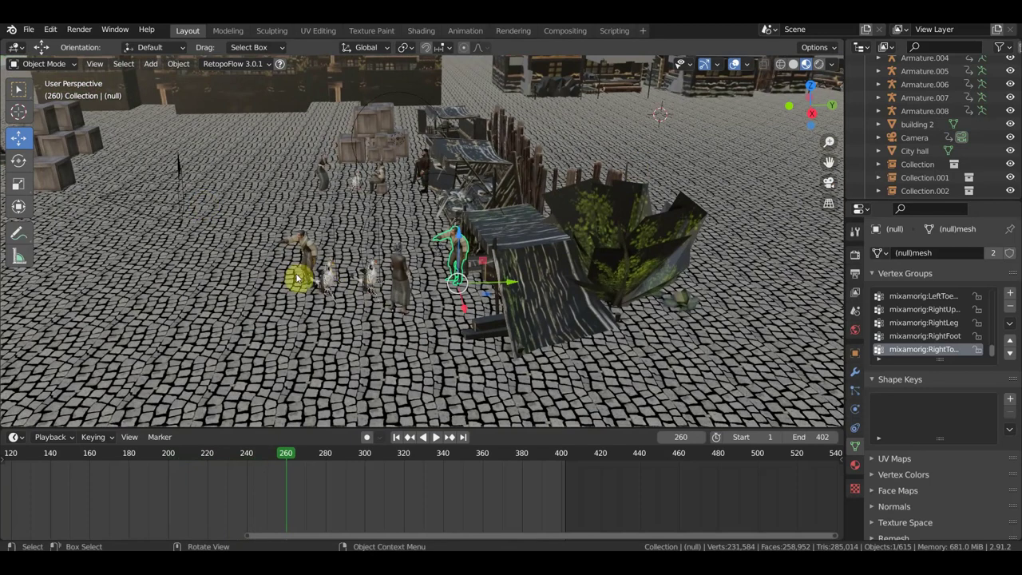
pyautogui.keyDown('shift'); pyautogui.moveTo(407, 279); pyautogui.dragTo(487, 230, button='middle'); pyautogui.keyUp('shift')
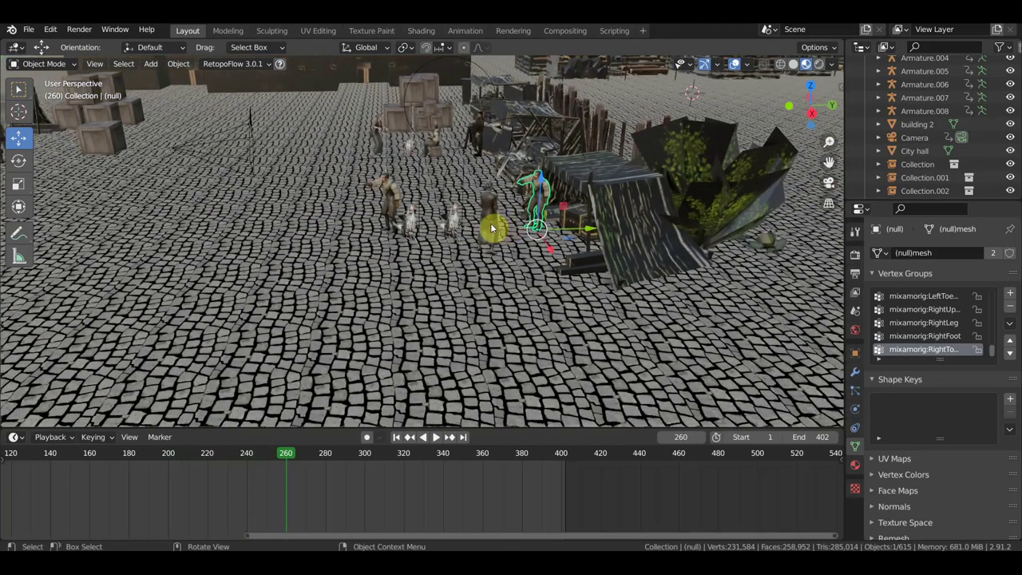
pyautogui.scroll(2, 490, 228)
pyautogui.scroll(-1, 490, 228)
pyautogui.scroll(-1, 490, 228)
pyautogui.scroll(1, 489, 229)
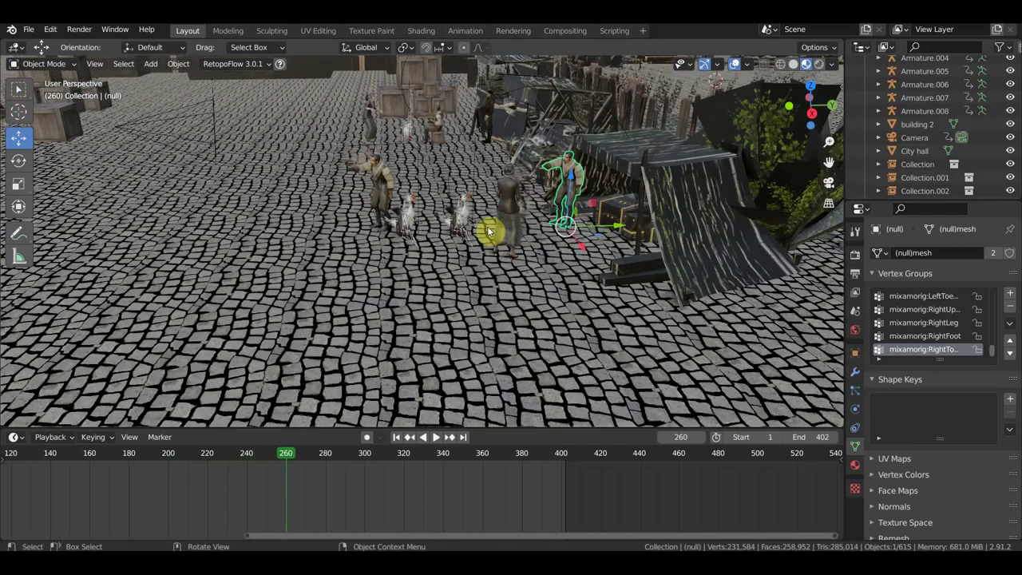
pyautogui.scroll(-3, 477, 231)
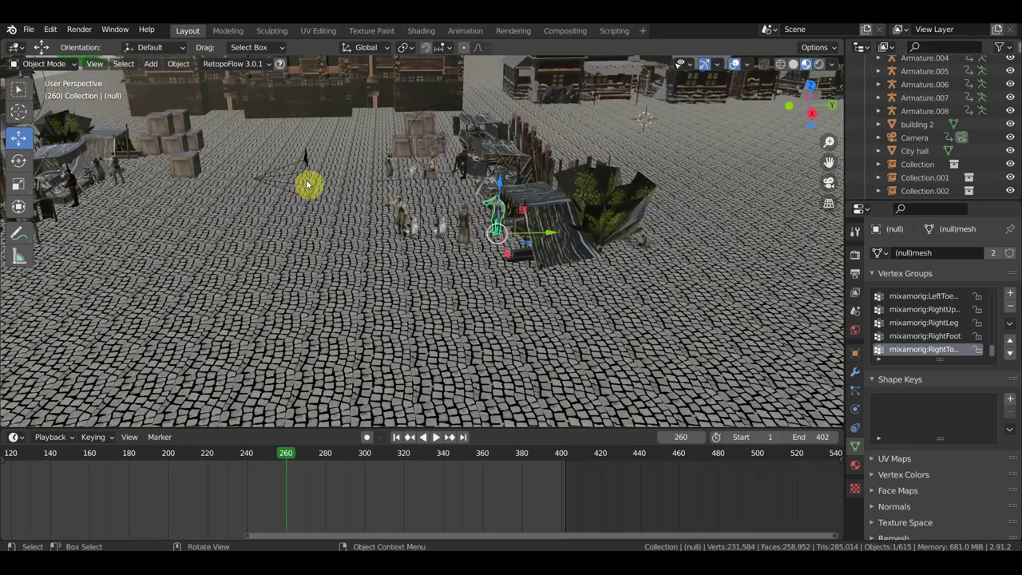
pyautogui.click(304, 185)
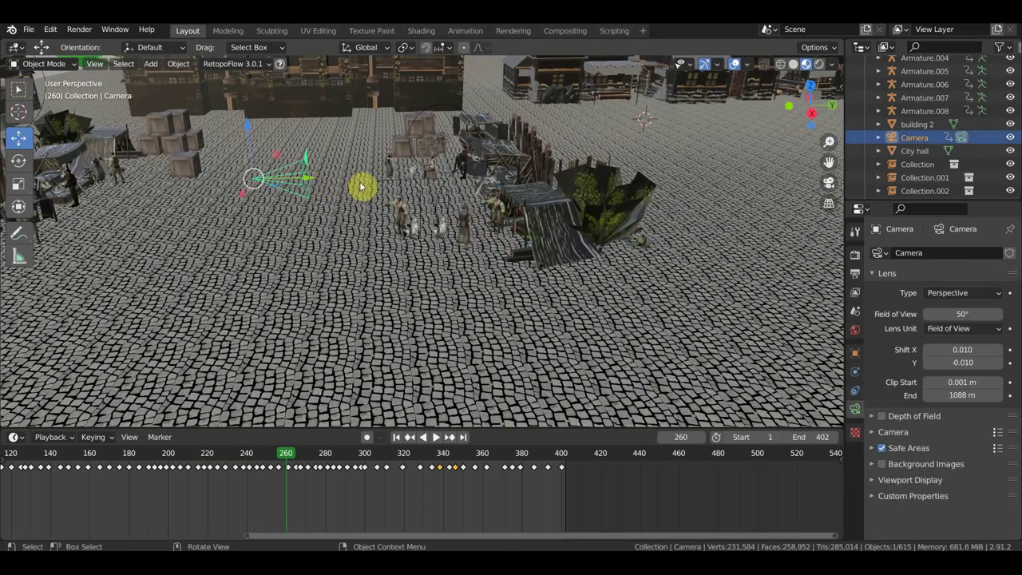
pyautogui.scroll(3, 416, 206)
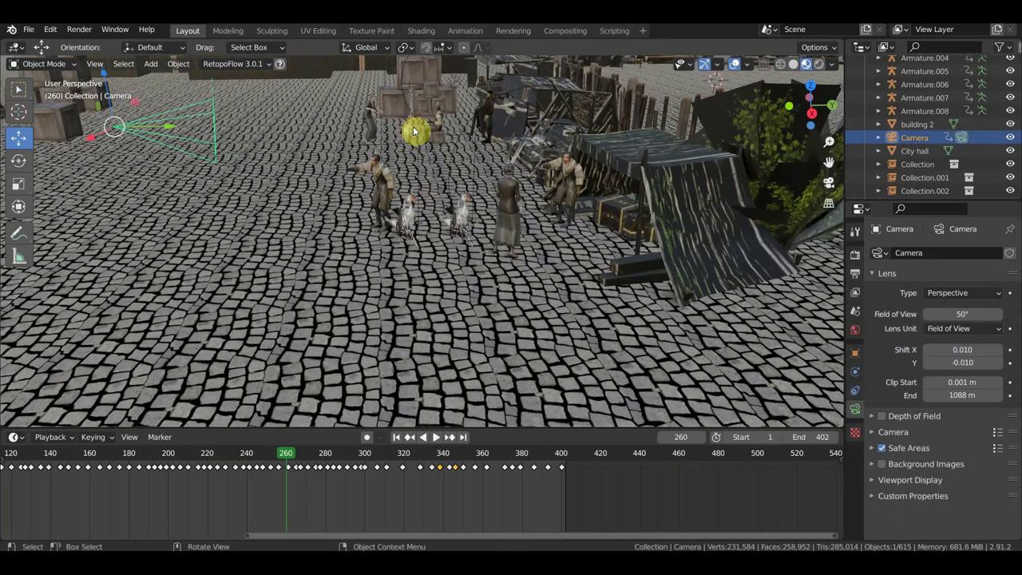
pyautogui.scroll(5, 415, 212)
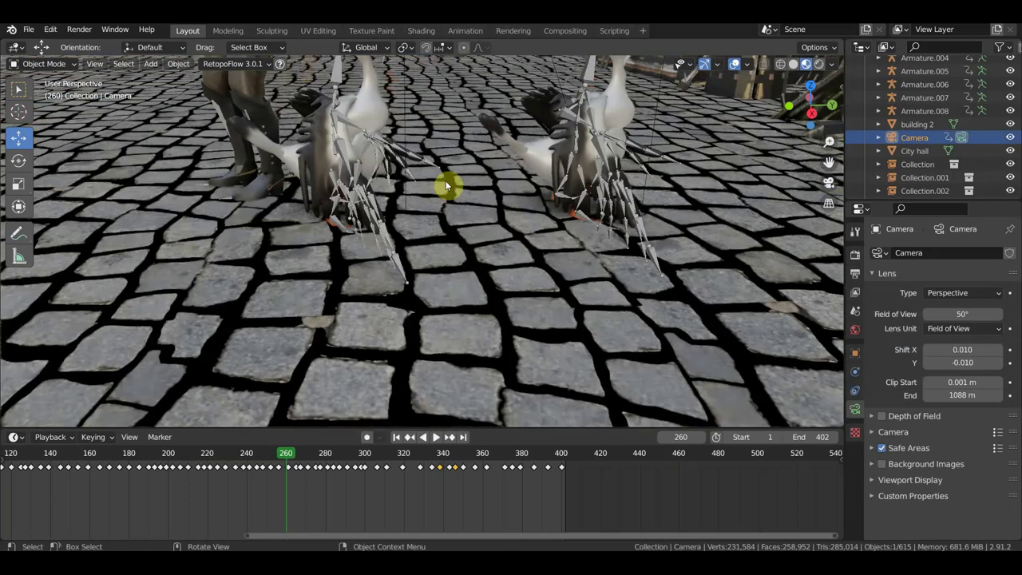
pyautogui.scroll(-3, 445, 180)
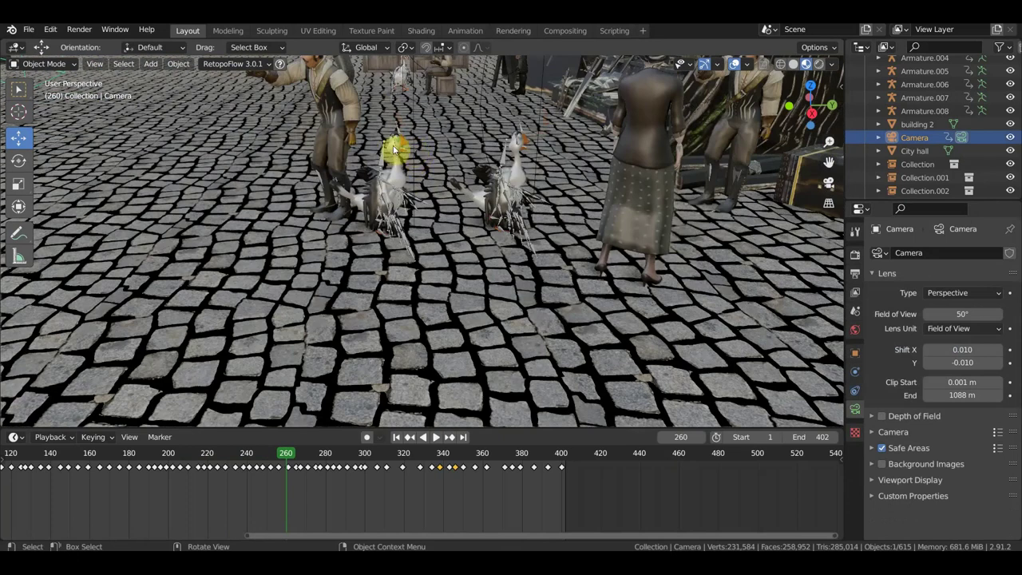
pyautogui.scroll(-2, 399, 148)
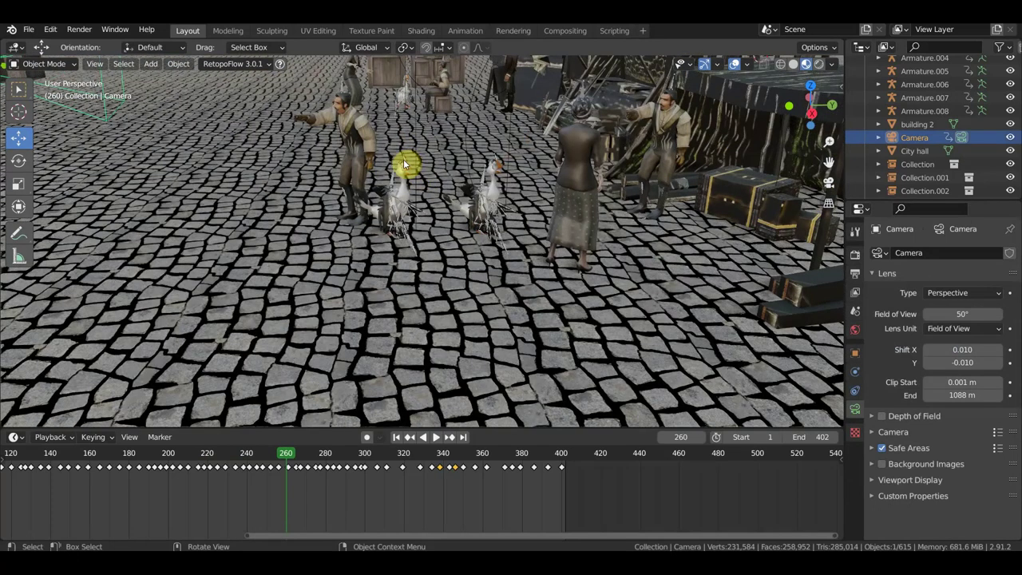
pyautogui.click(410, 177)
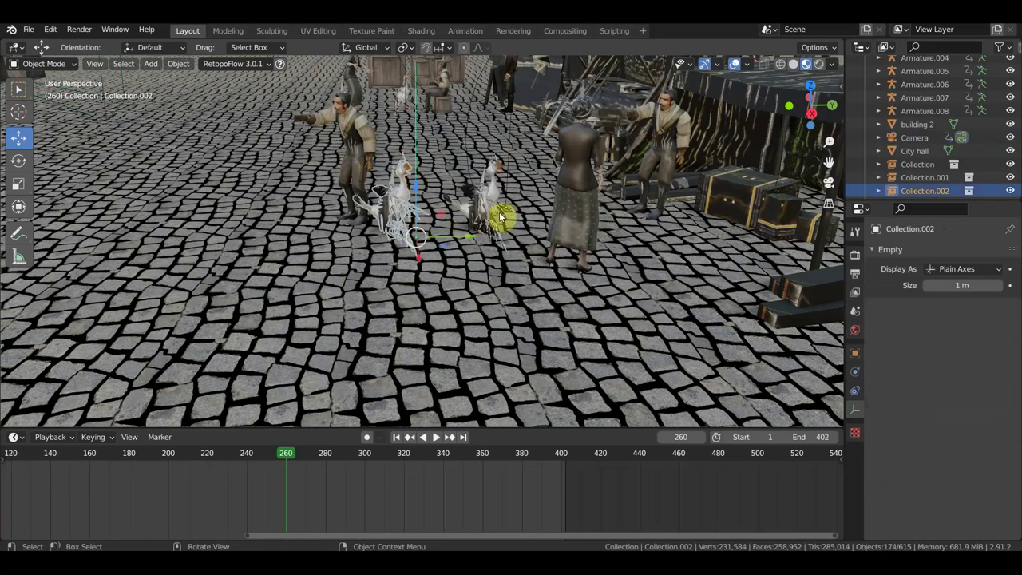
pyautogui.scroll(3, 511, 217)
pyautogui.scroll(2, 548, 216)
pyautogui.scroll(3, 534, 231)
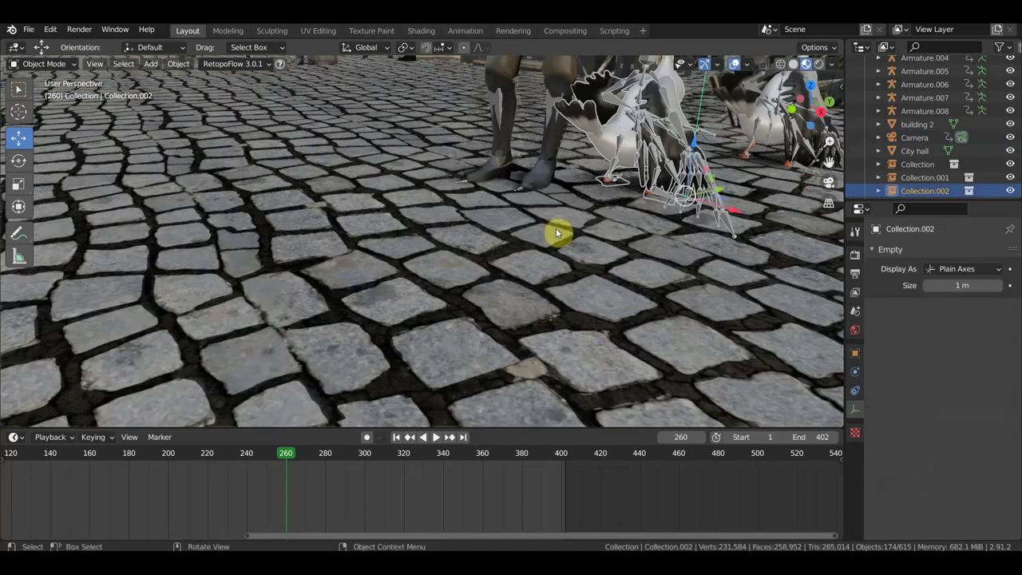
pyautogui.moveTo(535, 232)
pyautogui.mouseDown(button='middle')
pyautogui.moveTo(434, 244)
pyautogui.moveTo(454, 244)
pyautogui.moveTo(449, 236)
pyautogui.mouseUp(button='middle')
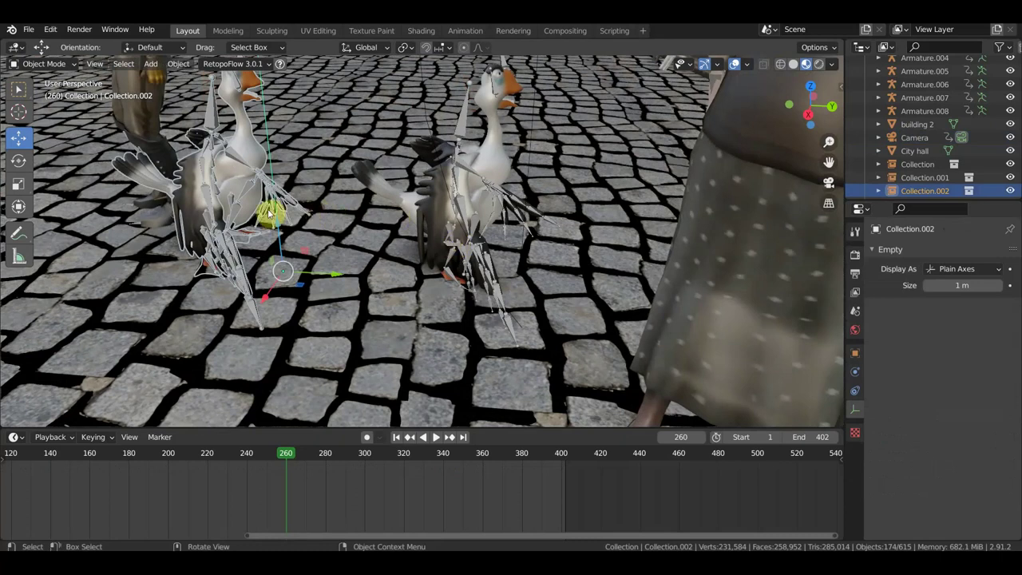
pyautogui.scroll(-4, 270, 171)
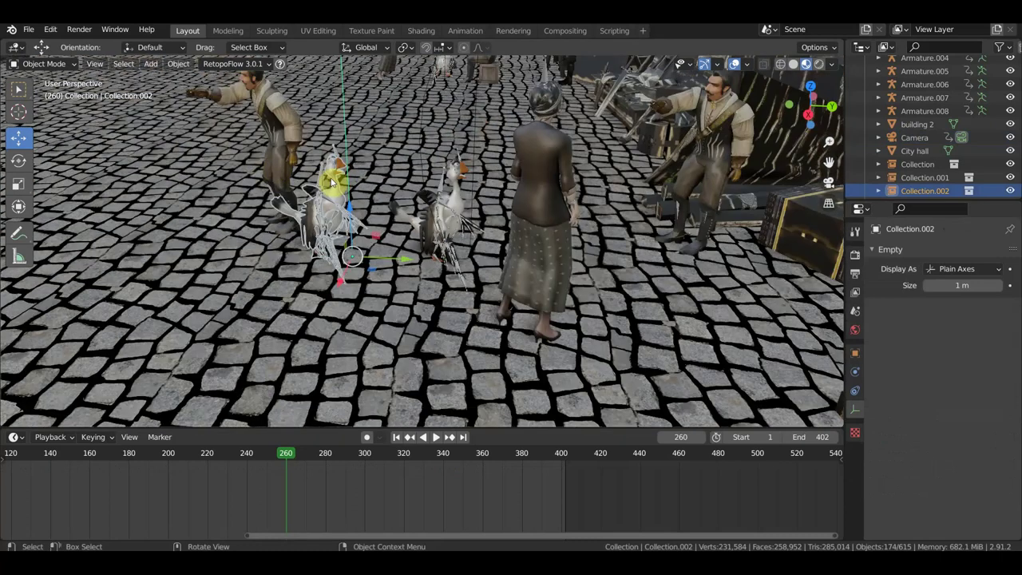
pyautogui.scroll(-3, 330, 183)
pyautogui.scroll(-3, 388, 243)
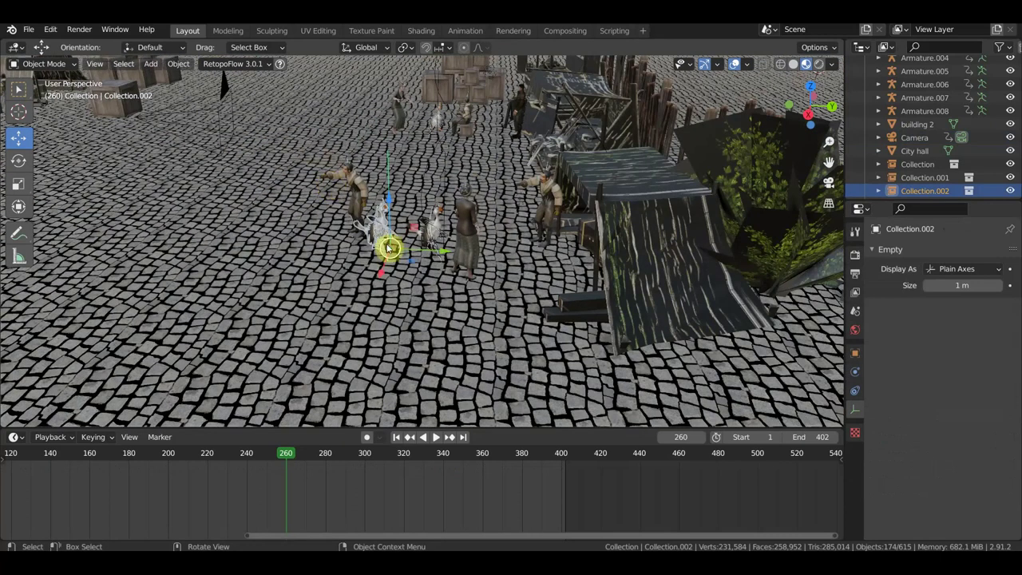
pyautogui.scroll(3, 389, 246)
pyautogui.moveTo(355, 210); pyautogui.dragTo(406, 217, button='middle')
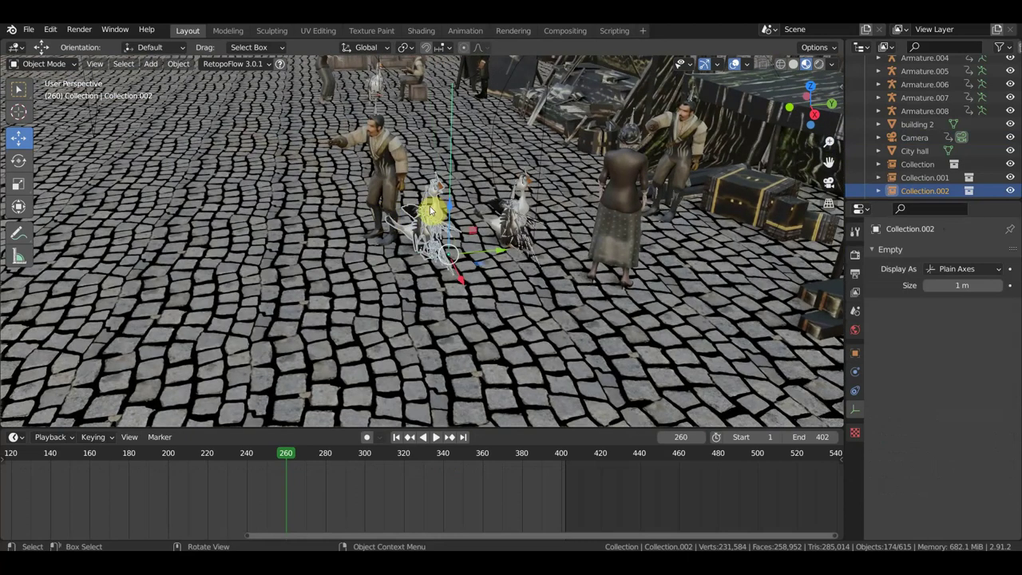
pyautogui.click(379, 130)
pyautogui.scroll(2, 384, 131)
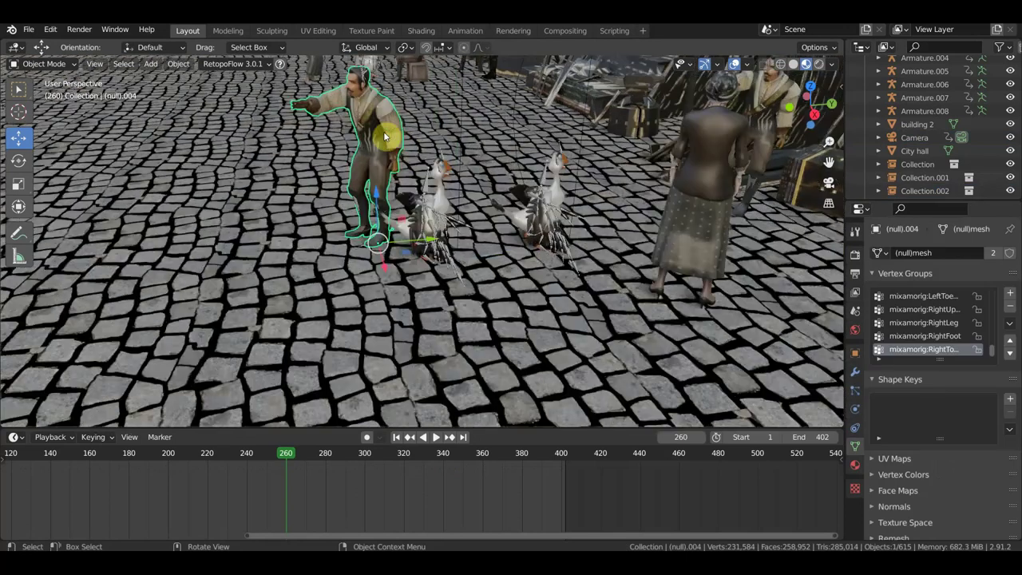
pyautogui.click(444, 200)
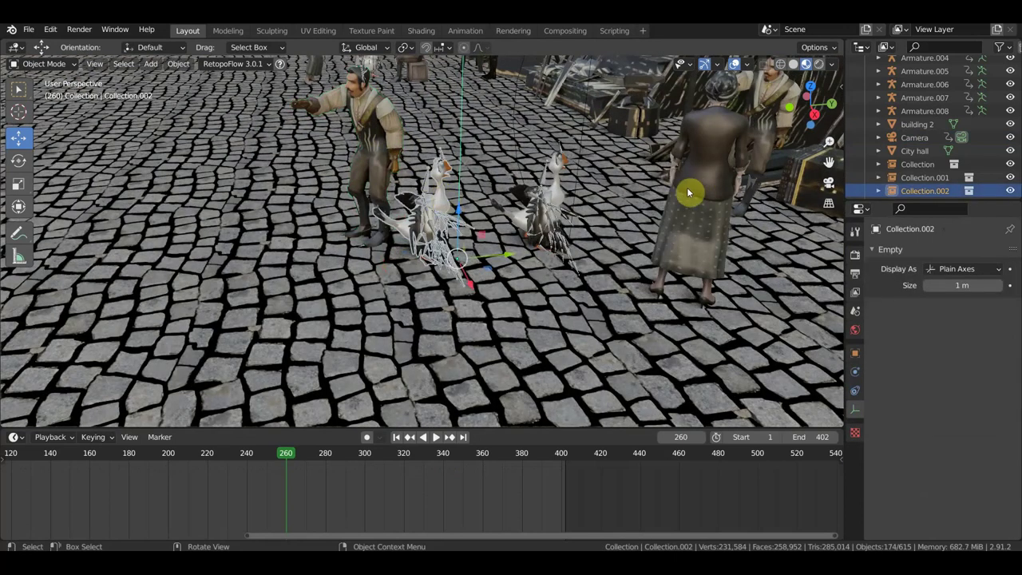
pyautogui.scroll(-5, 377, 224)
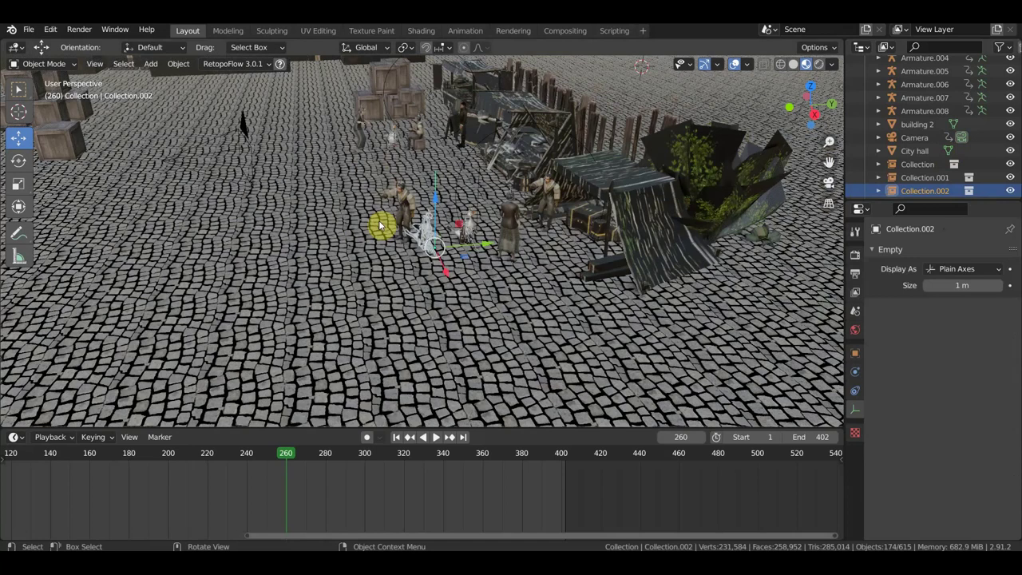
pyautogui.click(228, 140)
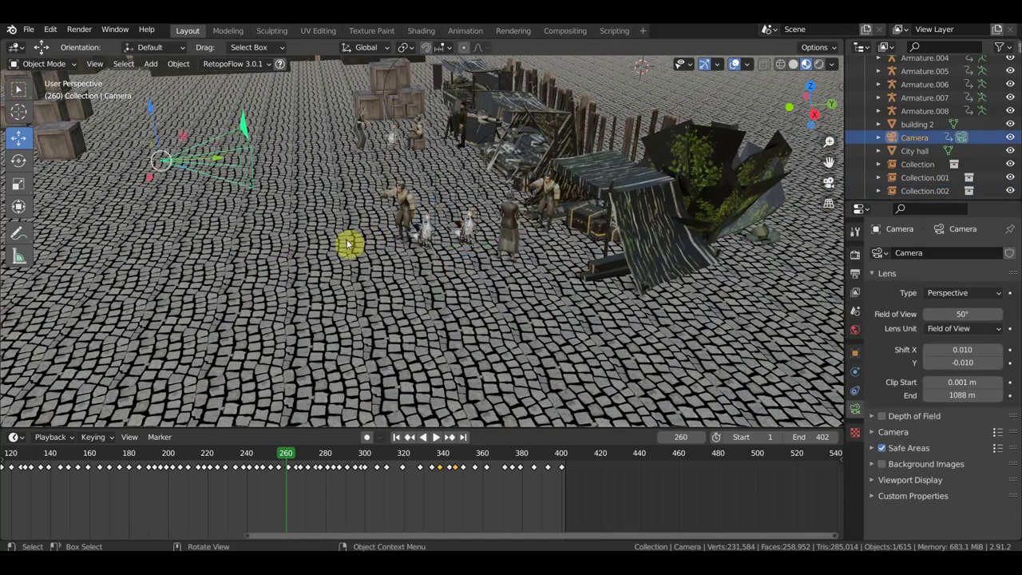
pyautogui.click(151, 64)
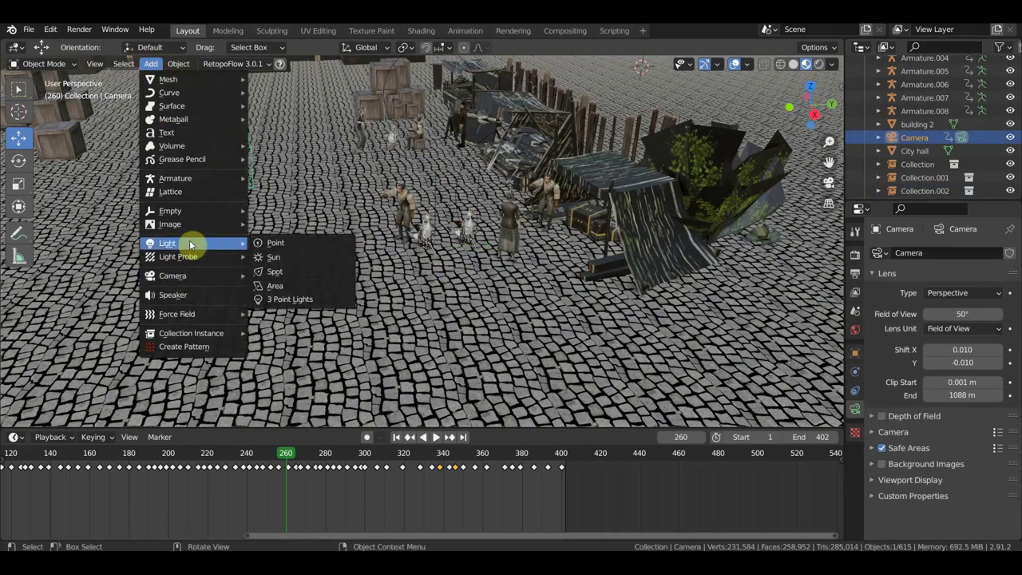
pyautogui.moveTo(173, 275)
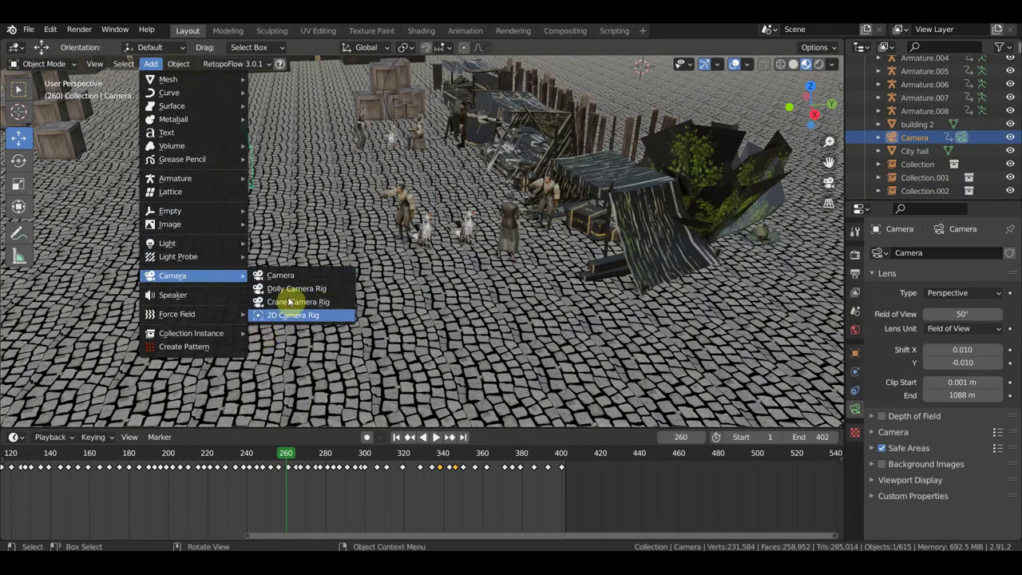
pyautogui.click(320, 303)
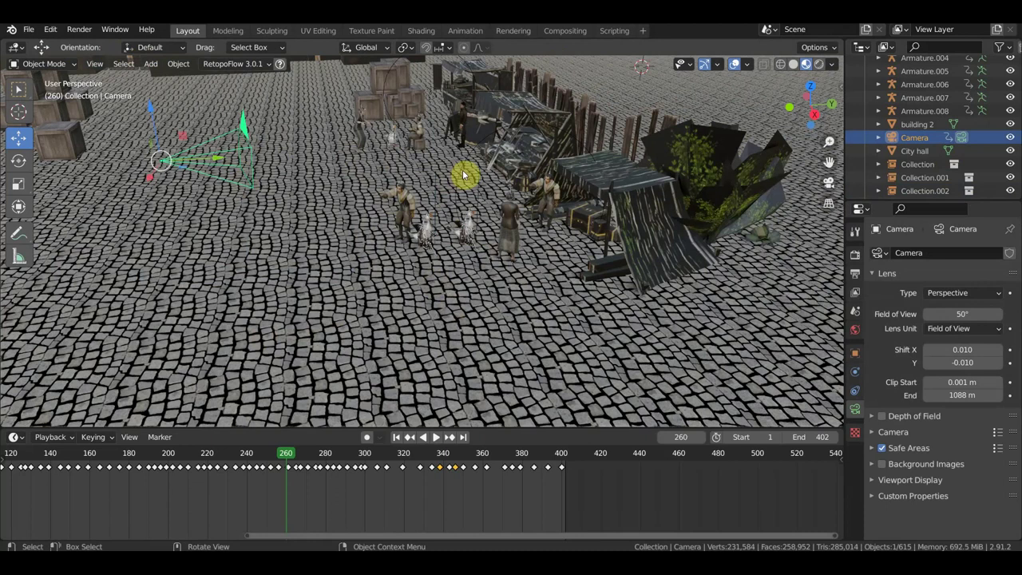
pyautogui.moveTo(502, 221)
pyautogui.mouseDown(button='middle')
pyautogui.moveTo(425, 229)
pyautogui.moveTo(539, 293)
pyautogui.mouseUp(button='middle')
pyautogui.moveTo(520, 271)
pyautogui.mouseDown(button='middle')
pyautogui.moveTo(429, 256)
pyautogui.moveTo(333, 258)
pyautogui.moveTo(594, 232)
pyautogui.moveTo(576, 233)
pyautogui.moveTo(721, 201)
pyautogui.moveTo(735, 178)
pyautogui.mouseUp(button='middle')
pyautogui.scroll(2, 577, 233)
pyautogui.scroll(2, 576, 233)
pyautogui.scroll(2, 667, 200)
pyautogui.scroll(1, 664, 199)
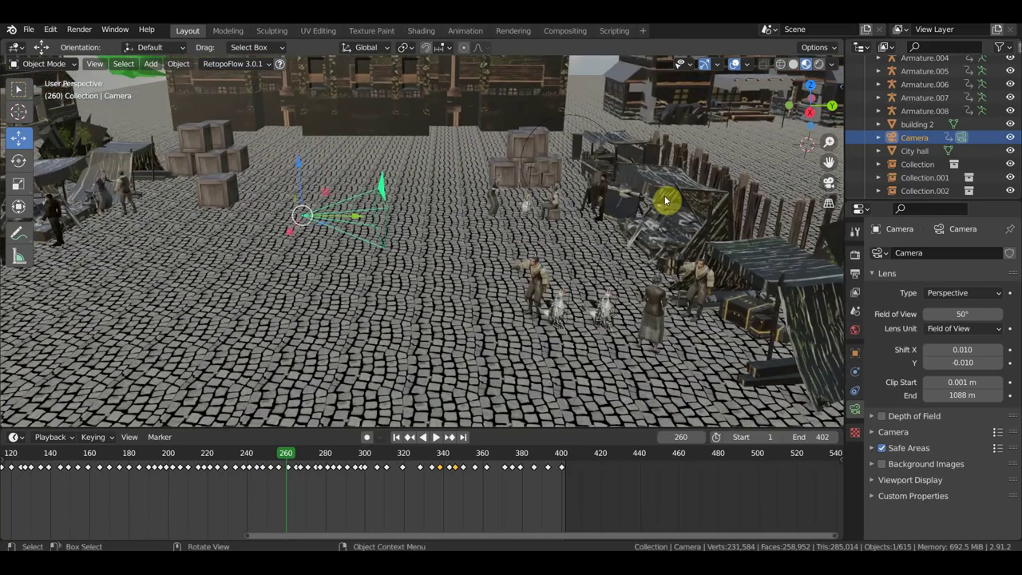
pyautogui.scroll(1, 665, 199)
pyautogui.scroll(2, 665, 199)
pyautogui.scroll(1, 665, 200)
pyautogui.scroll(1, 665, 200)
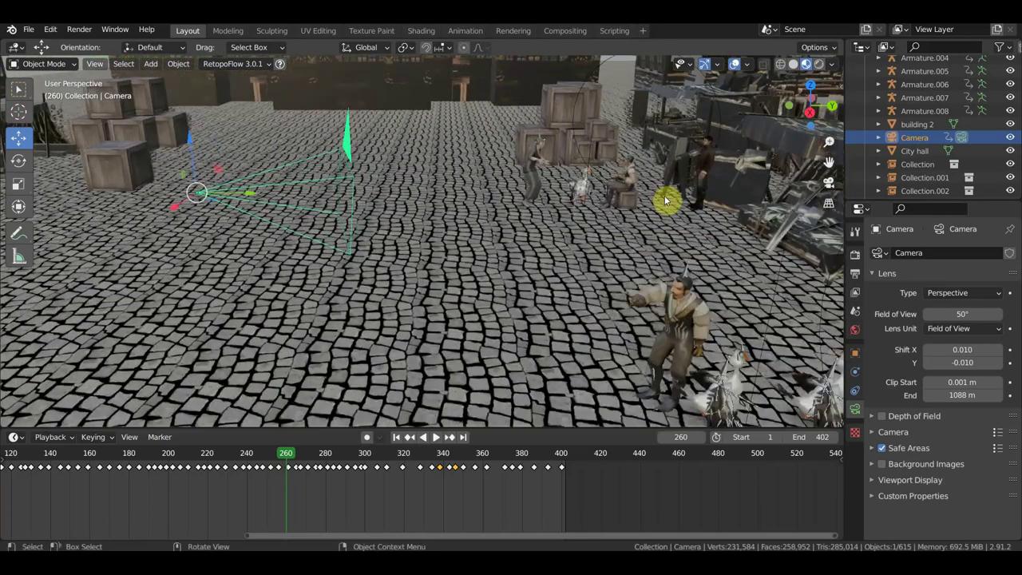